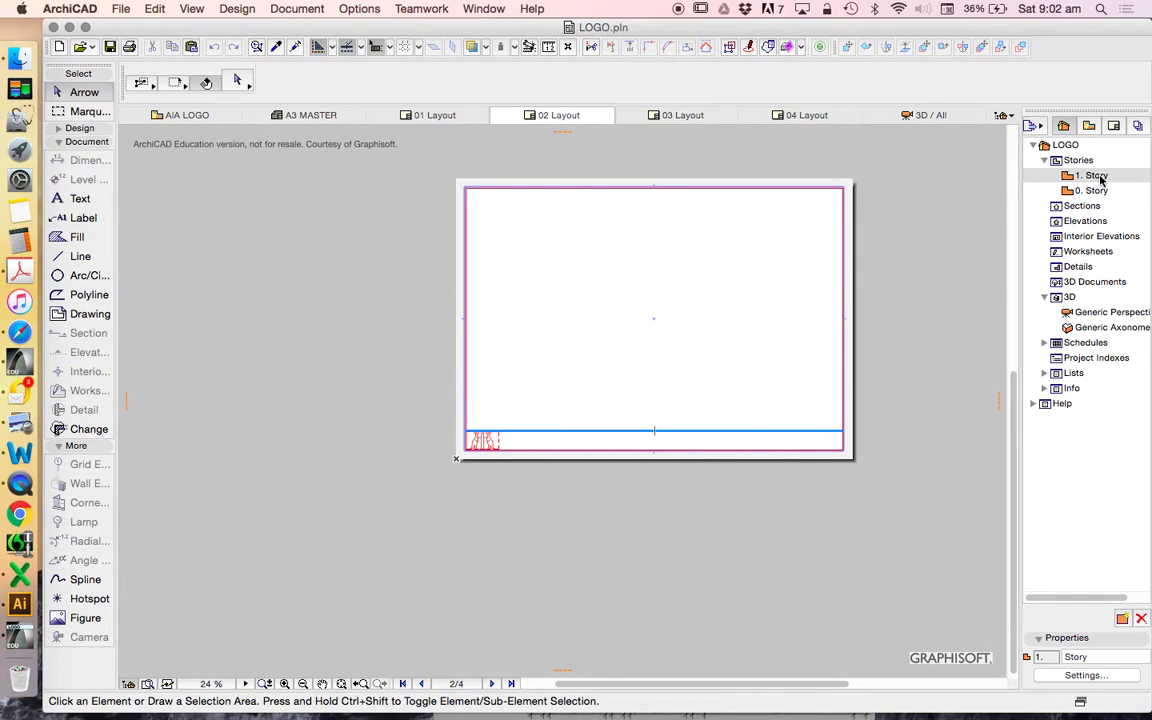
Open the A3 MASTER master layout from the layout book and view the whole sheet
{"action": "left_click", "coordinate": [1113, 126]}
{"action": "double_click", "coordinate": [1095, 257]}
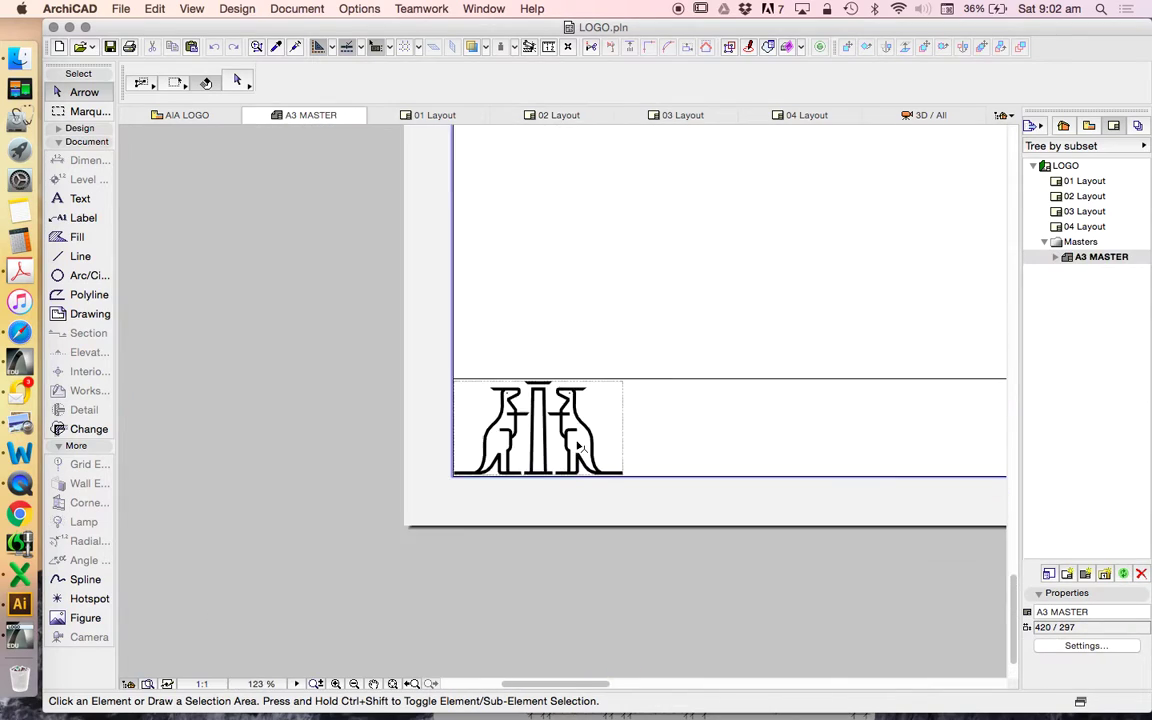
{"action": "scroll", "coordinate": [577, 443], "scroll_direction": "down", "scroll_amount": 10}
{"action": "scroll", "coordinate": [558, 324], "scroll_direction": "up", "scroll_amount": 2}
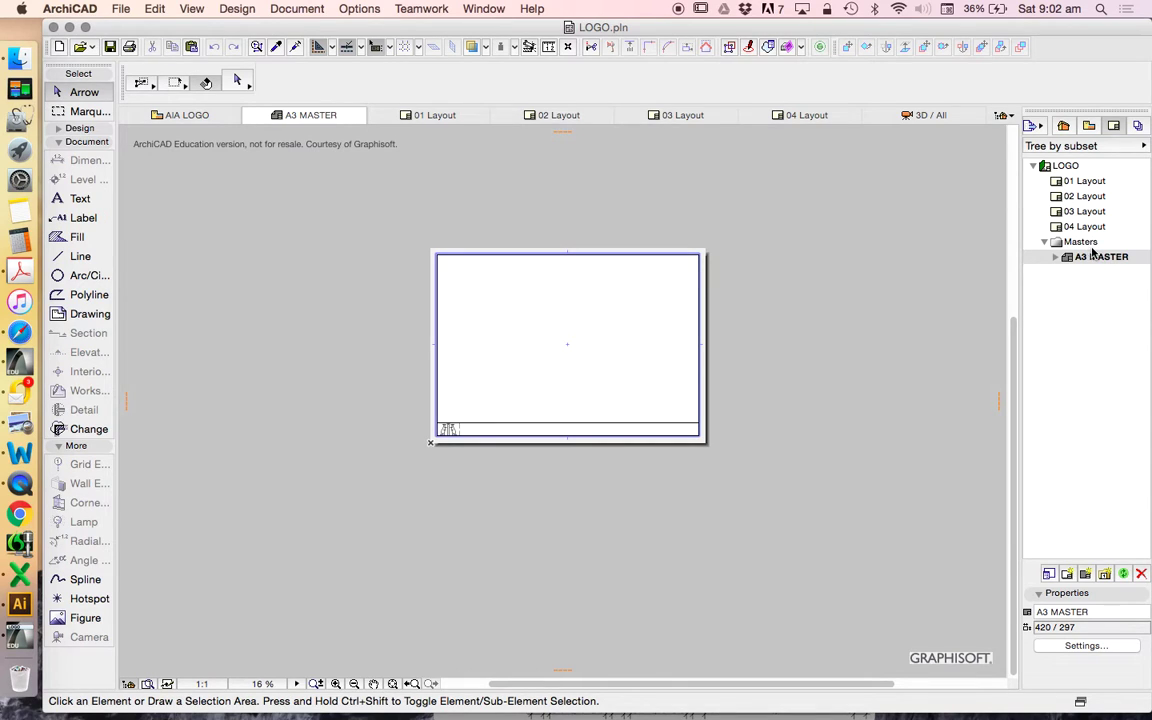
Review A2000 LOWER GROUND FLOOR PLAN.jpg from Finder's WEEK 2 folder, close it and return to ArchiCAD's project map
{"action": "left_click", "coordinate": [20, 57]}
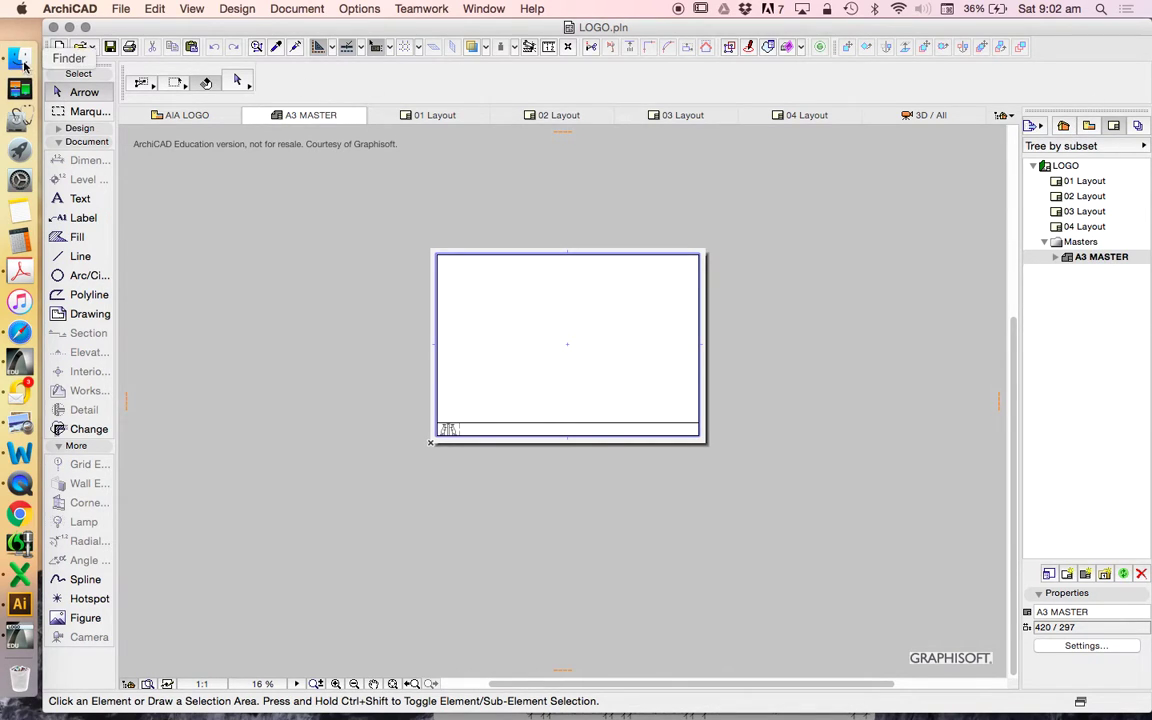
{"action": "double_click", "coordinate": [663, 99]}
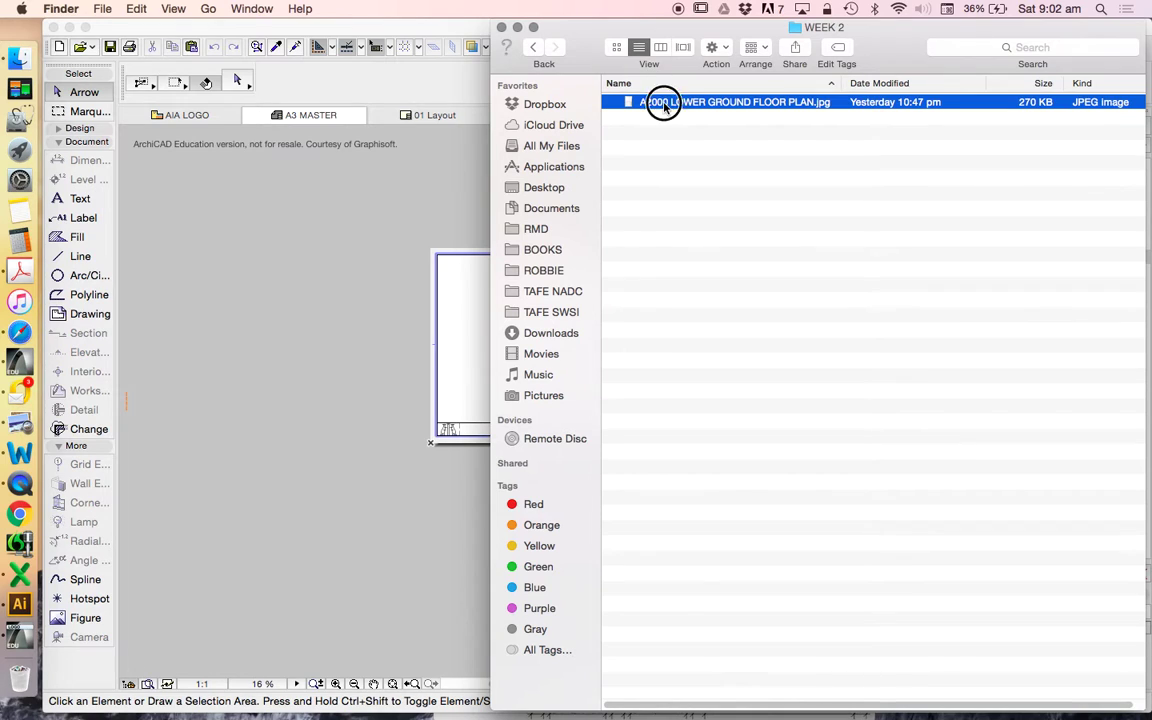
{"action": "left_click_drag", "start_coordinate": [531, 43], "coordinate": [426, 30]}
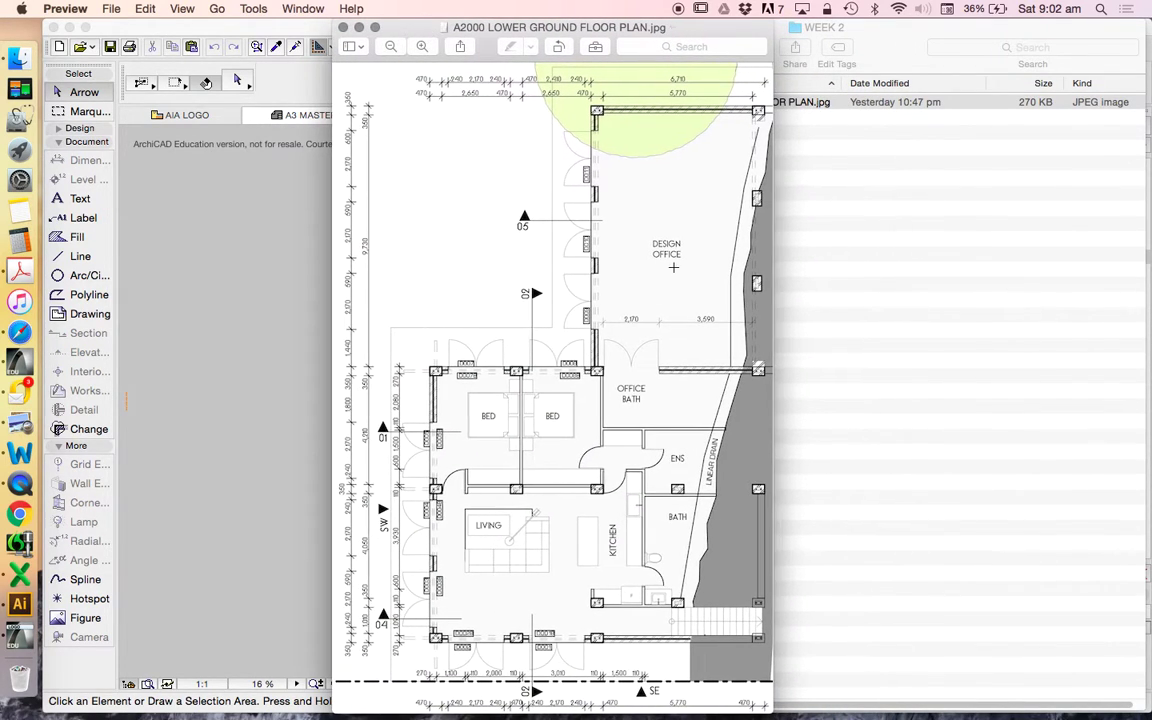
{"action": "left_click", "coordinate": [344, 28]}
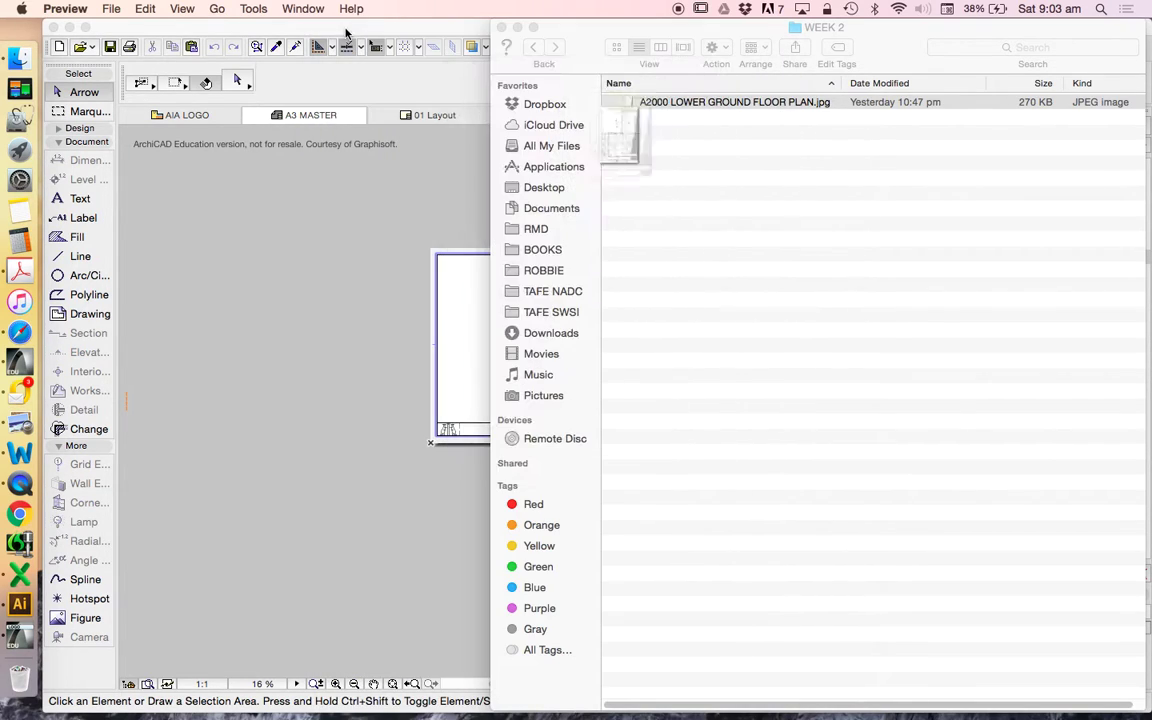
{"action": "left_click", "coordinate": [395, 225]}
{"action": "left_click", "coordinate": [1063, 125]}
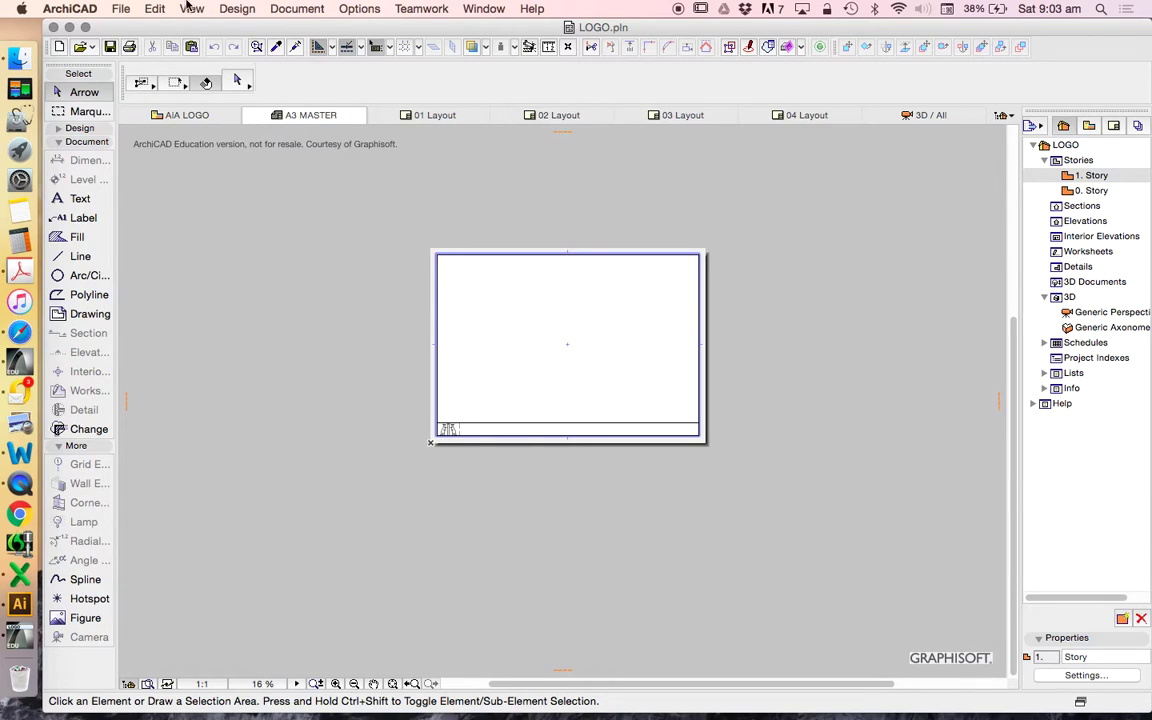
{"action": "left_click", "coordinate": [118, 9]}
{"action": "mouse_move", "coordinate": [150, 28]}
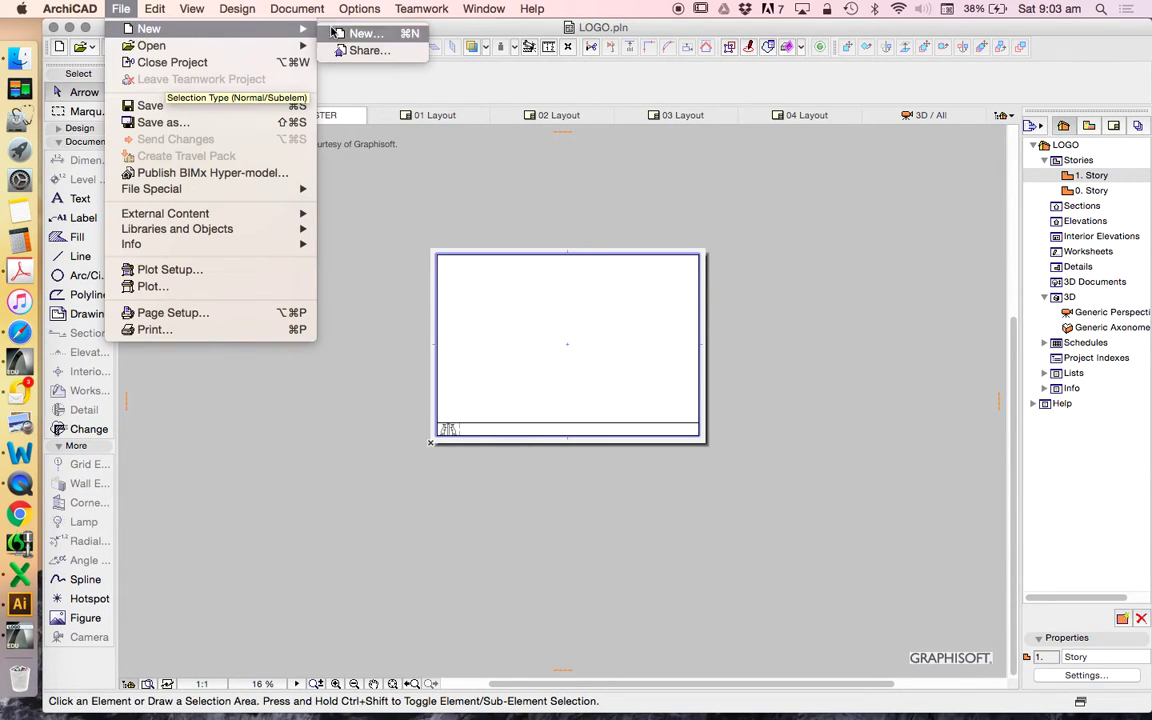
{"action": "key", "text": "alt"}
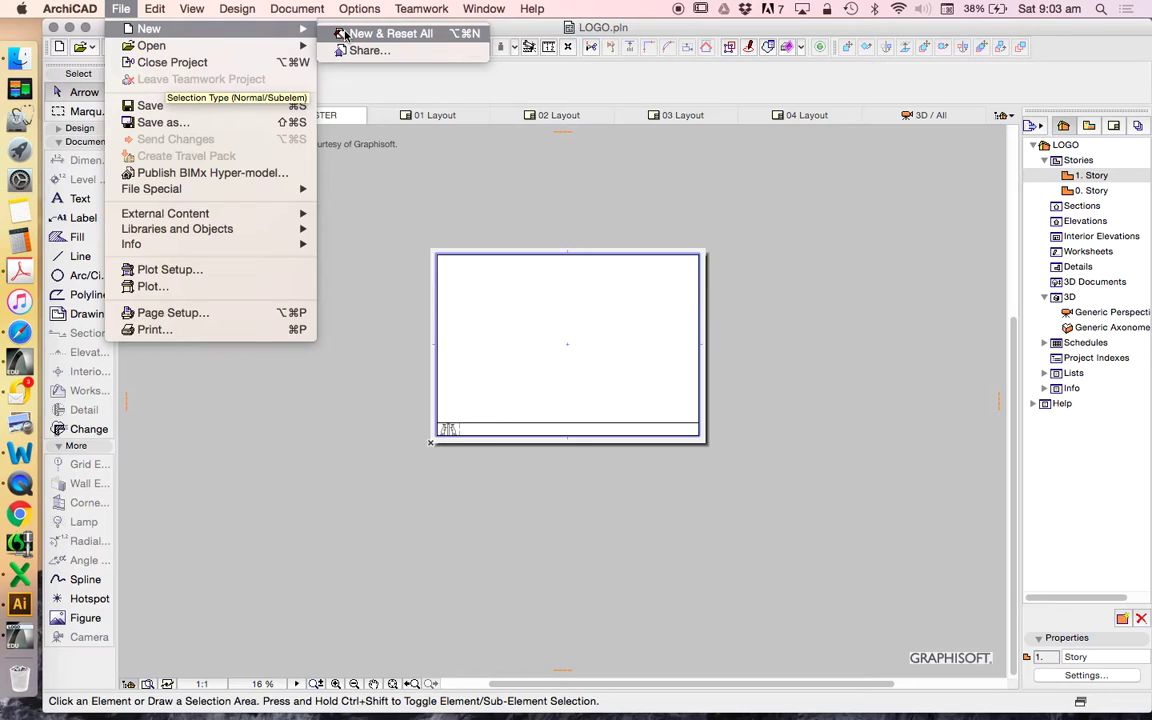
{"action": "key", "text": "Escape"}
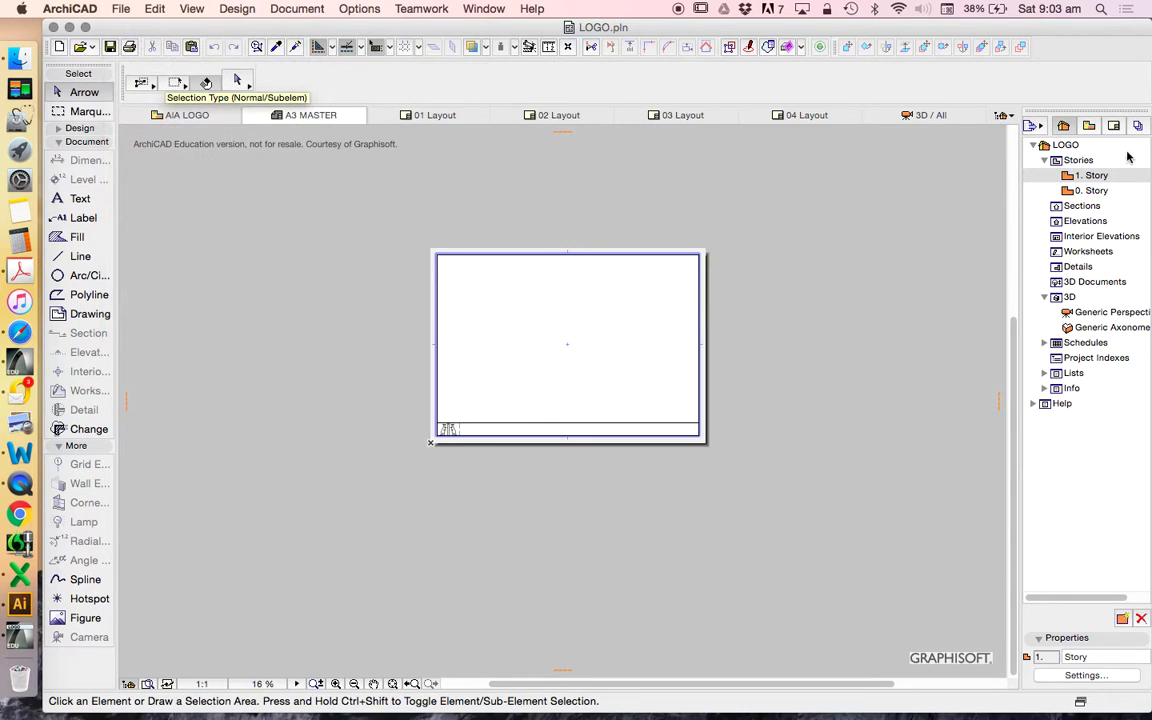
Open the story settings and name story 0 AHD and story 1 TERRAIN
{"action": "right_click", "coordinate": [1081, 180]}
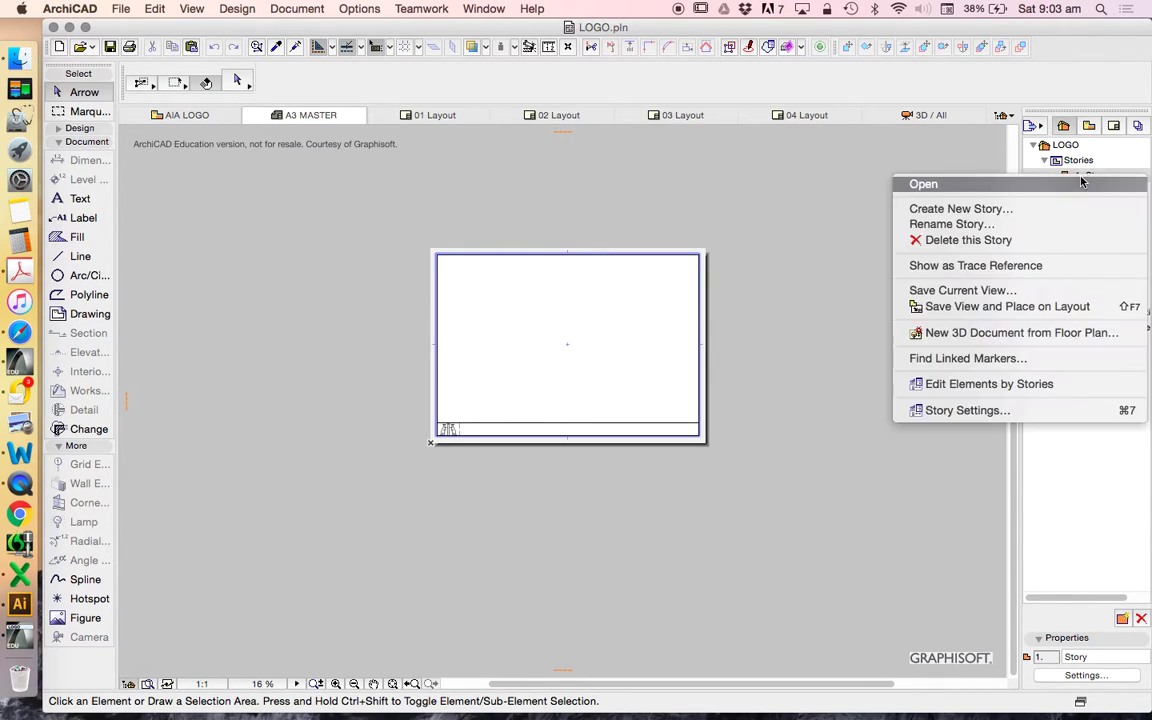
{"action": "left_click", "coordinate": [1026, 416]}
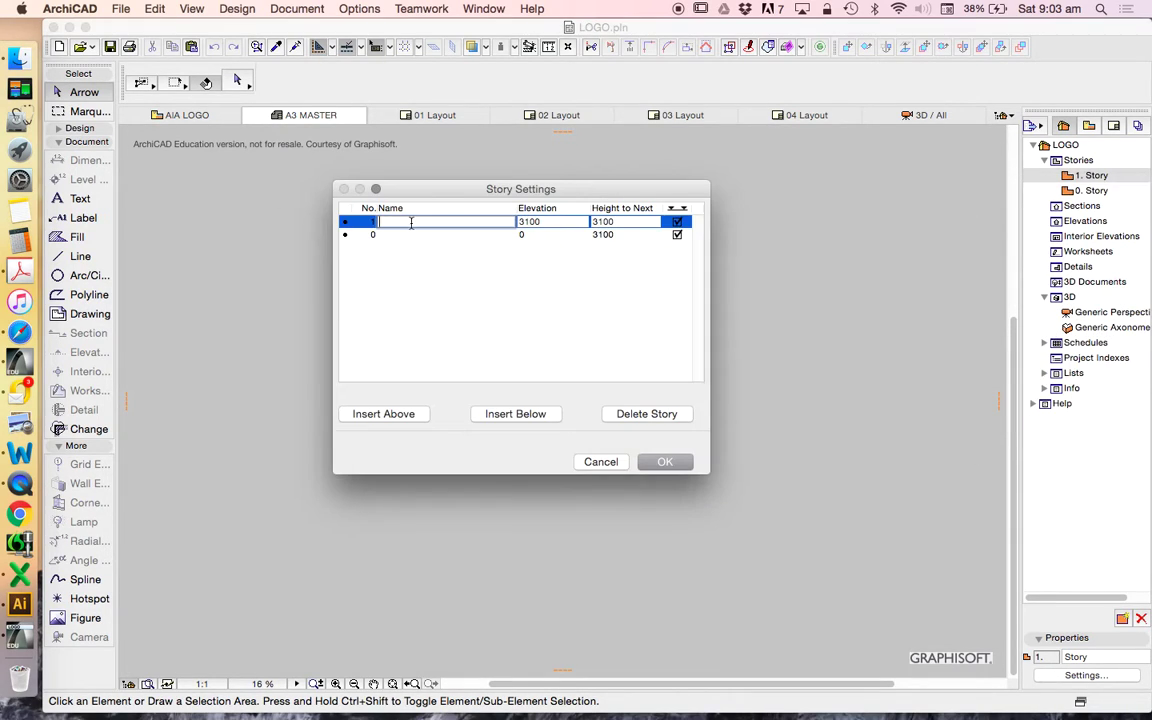
{"action": "left_click", "coordinate": [386, 233]}
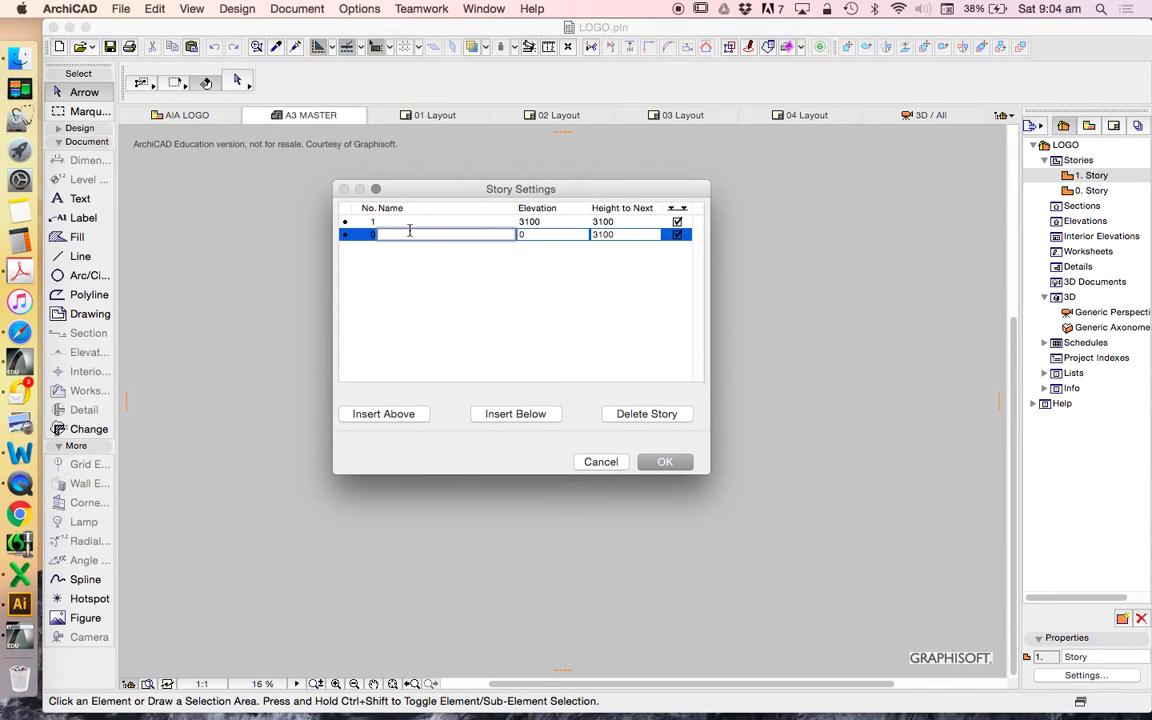
{"action": "type", "text": "AHD"}
{"action": "left_click", "coordinate": [450, 221]}
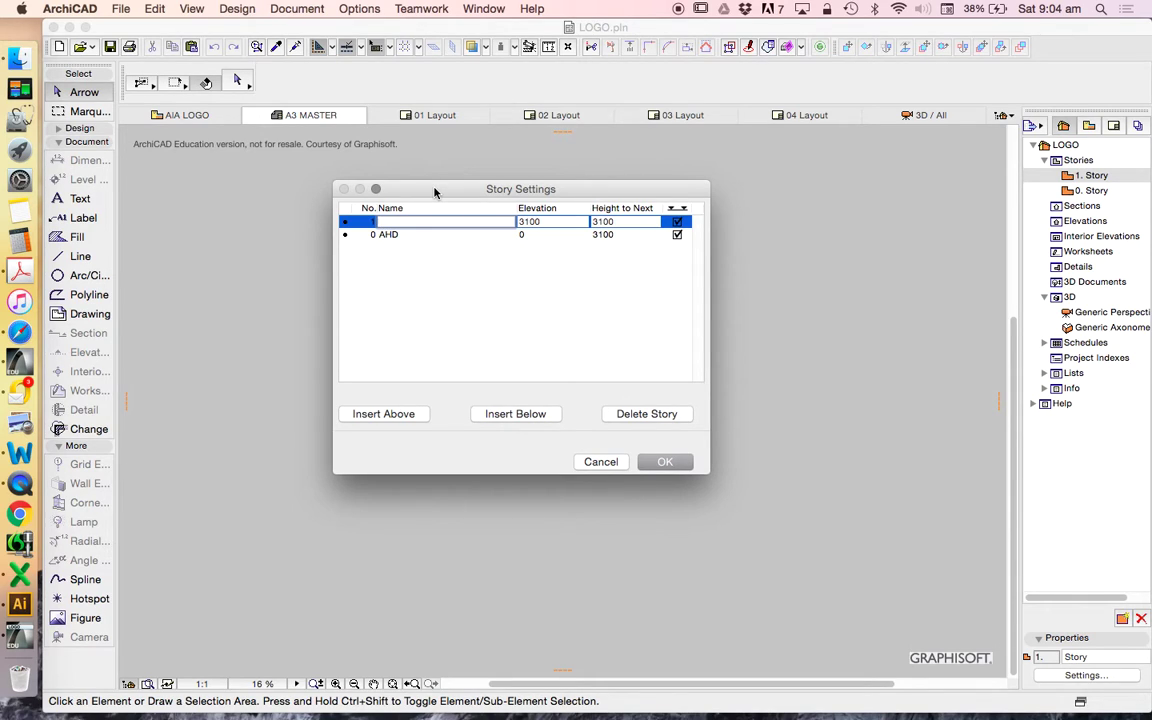
{"action": "type", "text": "TERRAIN"}
Insert two stories above TERRAIN, named LOWER GROUND FLOOR and ROOF TERRACE
{"action": "left_click", "coordinate": [390, 413]}
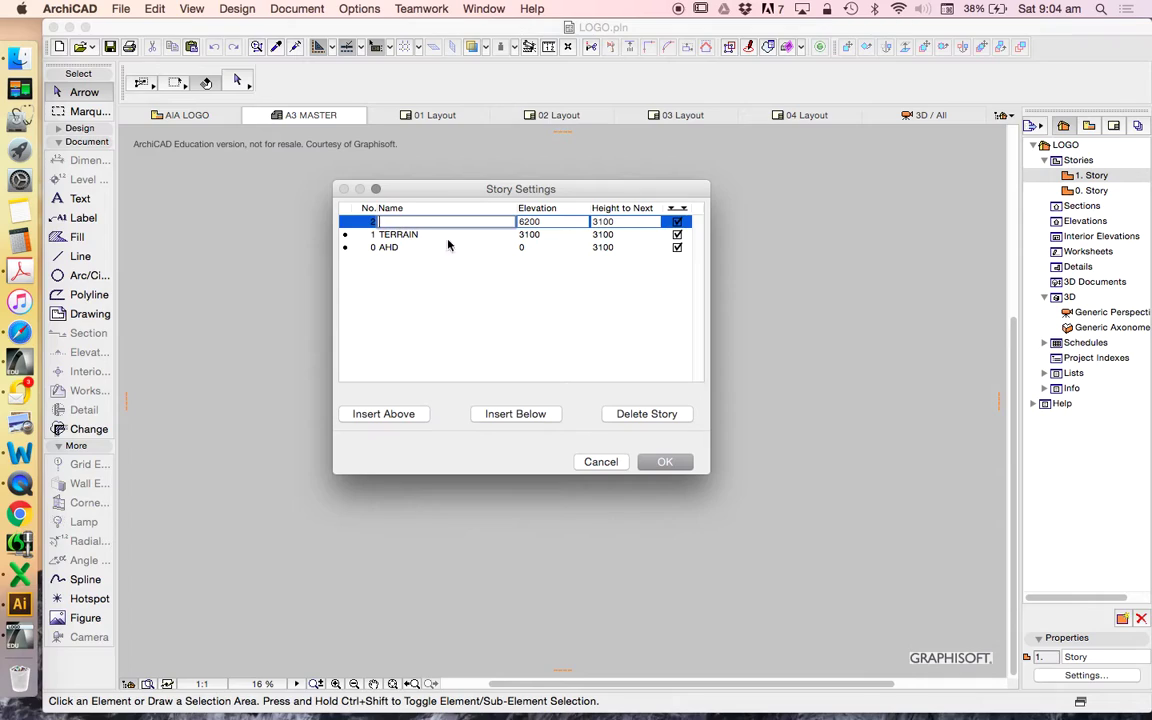
{"action": "type", "text": "LOWER GROUND FLOOR"}
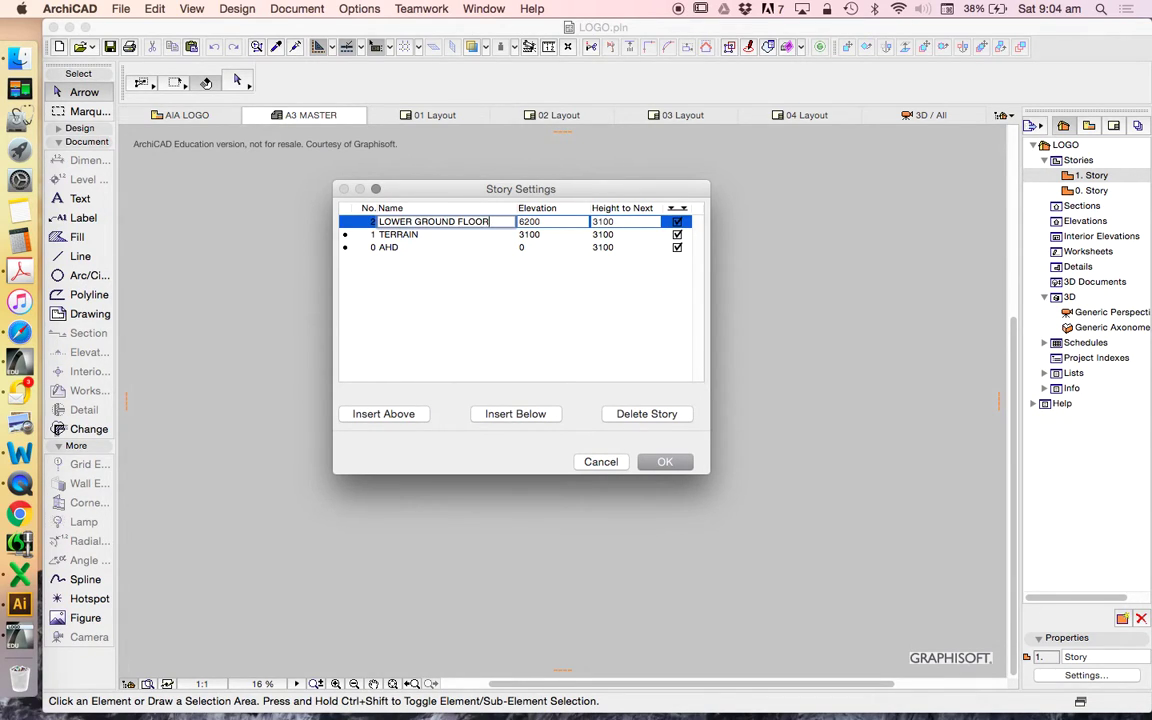
{"action": "left_click", "coordinate": [384, 416]}
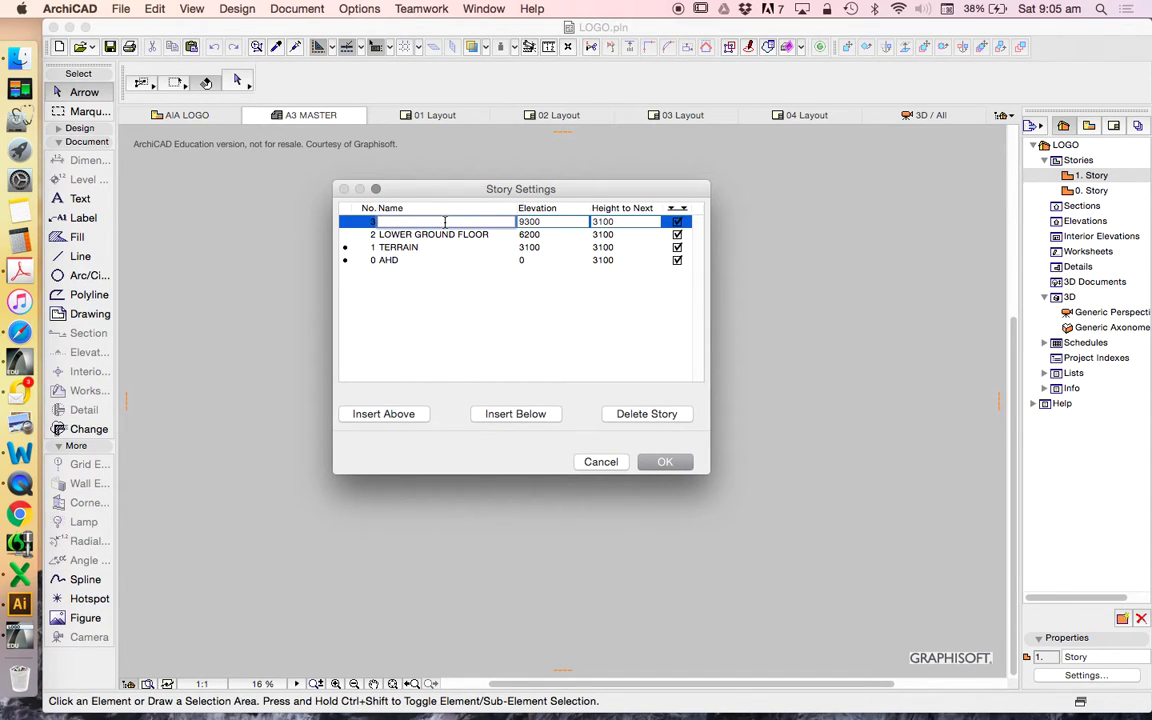
{"action": "type", "text": "ROOF TERRACE"}
Set the AHD story's height to next to 10000
{"action": "left_click", "coordinate": [529, 247]}
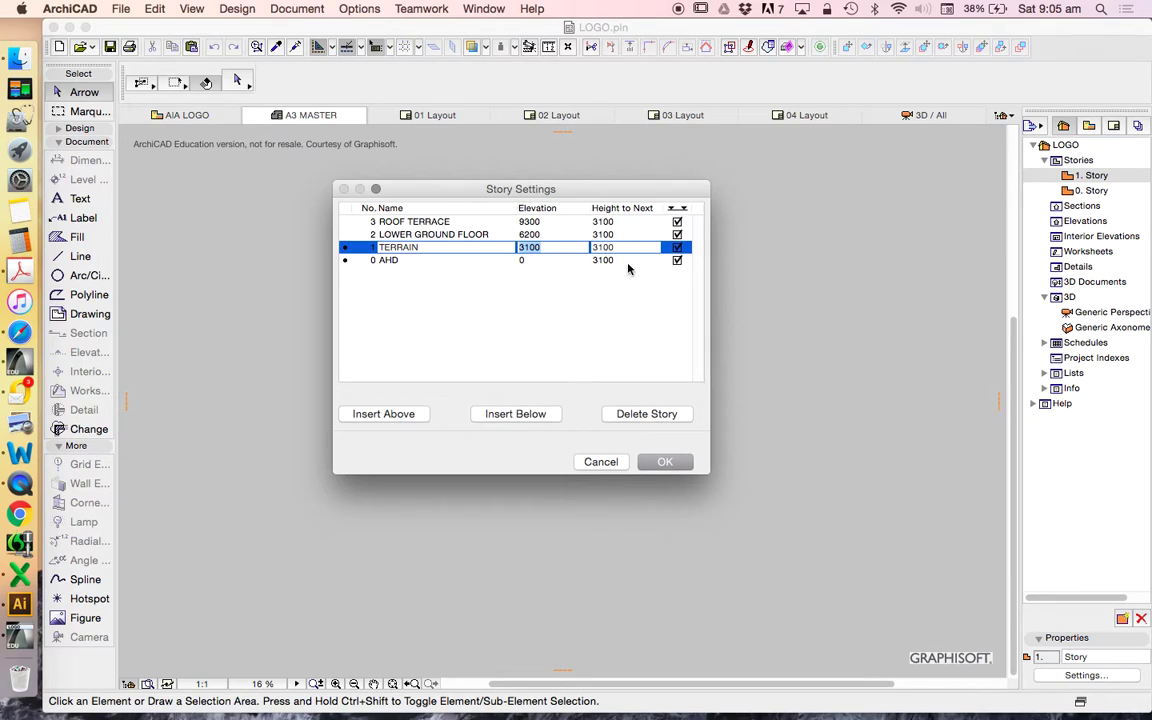
{"action": "left_click", "coordinate": [539, 263]}
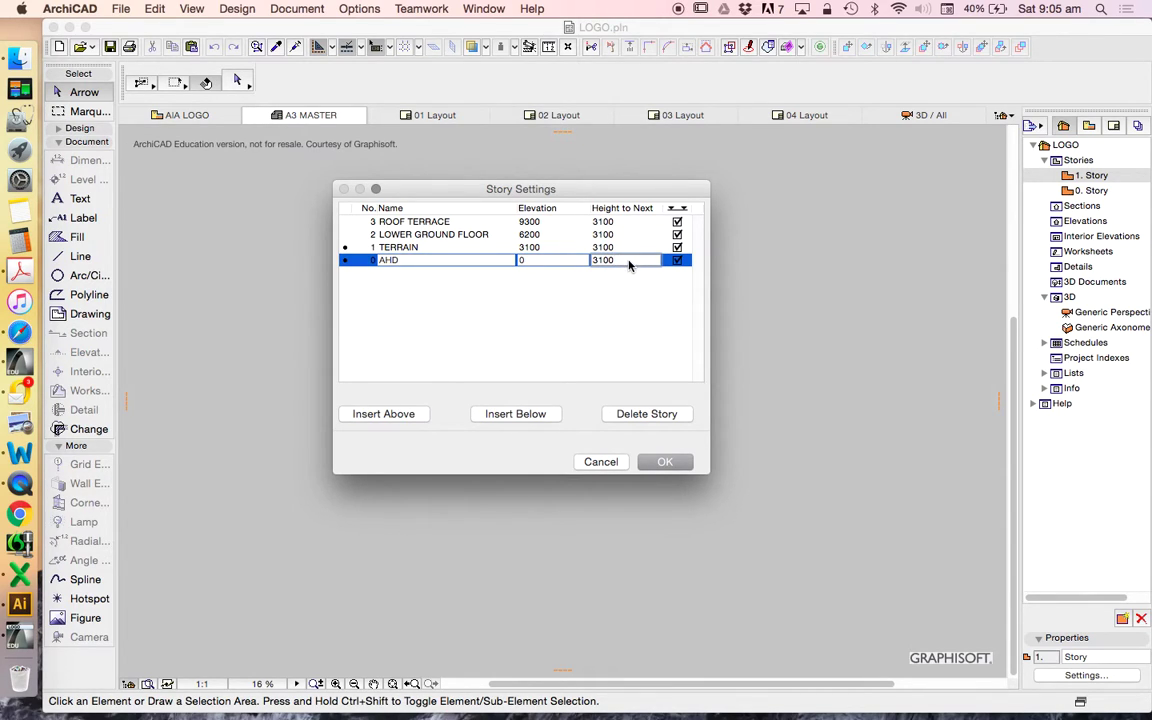
{"action": "left_click_drag", "start_coordinate": [617, 262], "coordinate": [580, 262]}
{"action": "type", "text": "120000"}
{"action": "left_click_drag", "start_coordinate": [634, 259], "coordinate": [575, 258]}
{"action": "type", "text": "10000"}
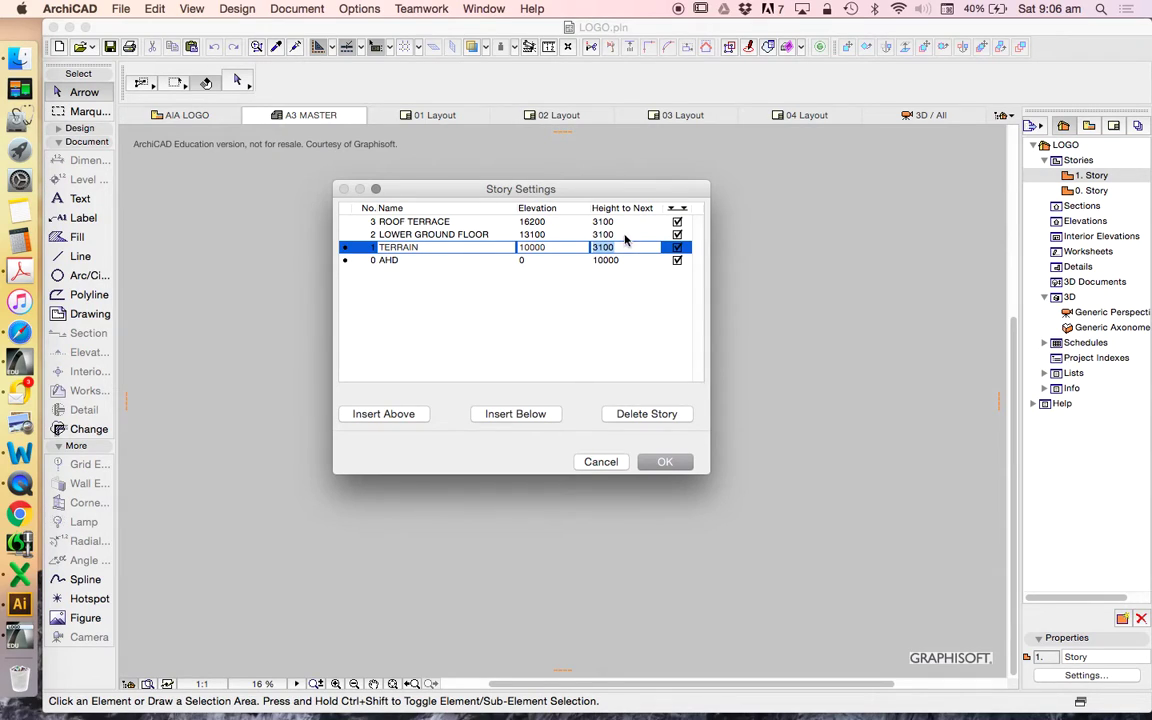
Set the TERRAIN story's height to next to 0
{"action": "left_click", "coordinate": [558, 250]}
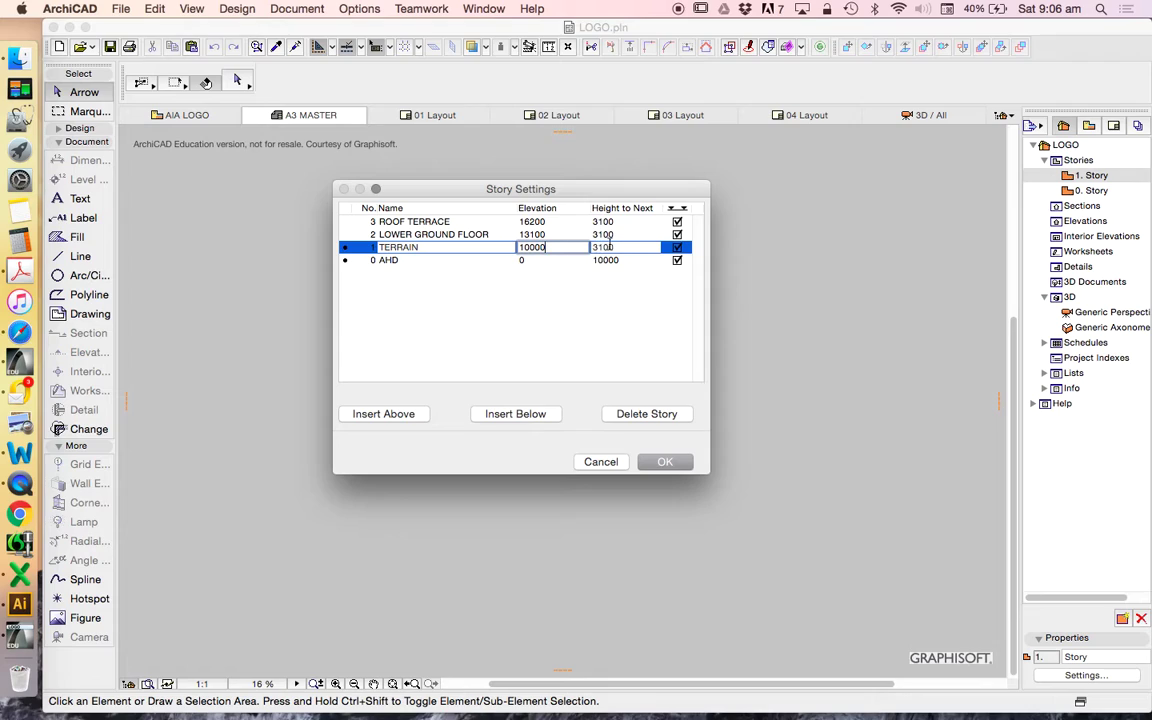
{"action": "double_click", "coordinate": [525, 247]}
{"action": "double_click", "coordinate": [617, 247]}
{"action": "type", "text": "0"}
{"action": "key", "text": "Tab"}
Set the LOWER GROUND FLOOR story's height to next to 3500
{"action": "double_click", "coordinate": [612, 235]}
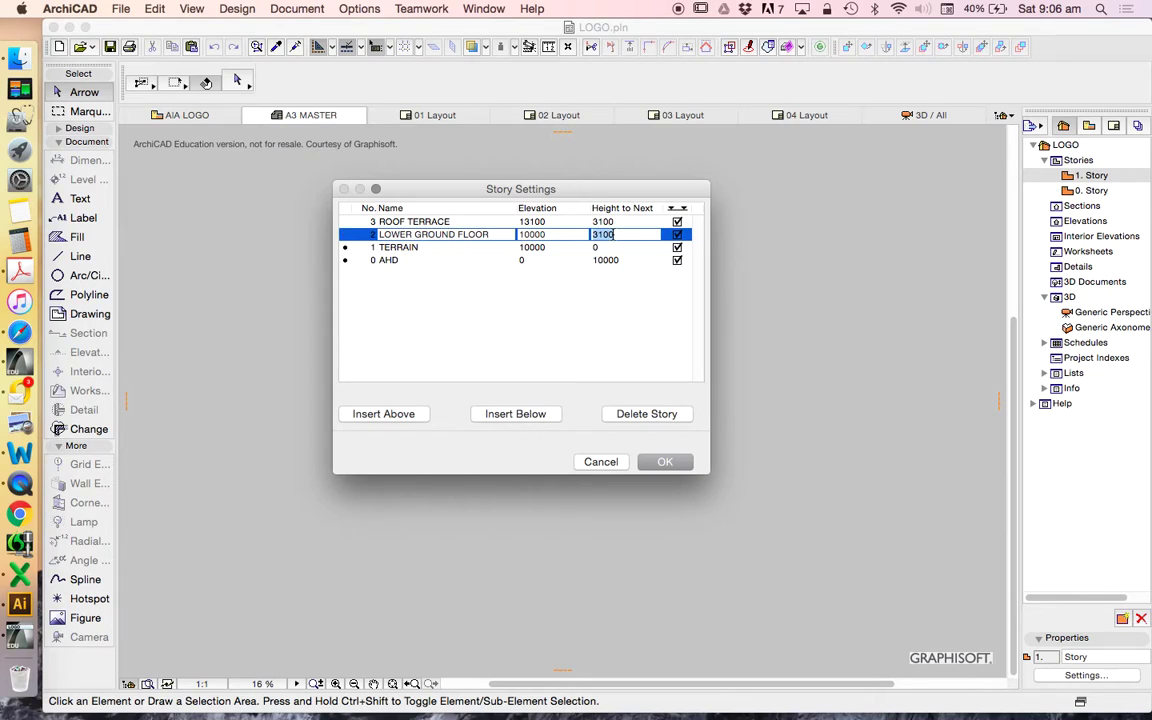
{"action": "double_click", "coordinate": [609, 234]}
{"action": "type", "text": "35"}
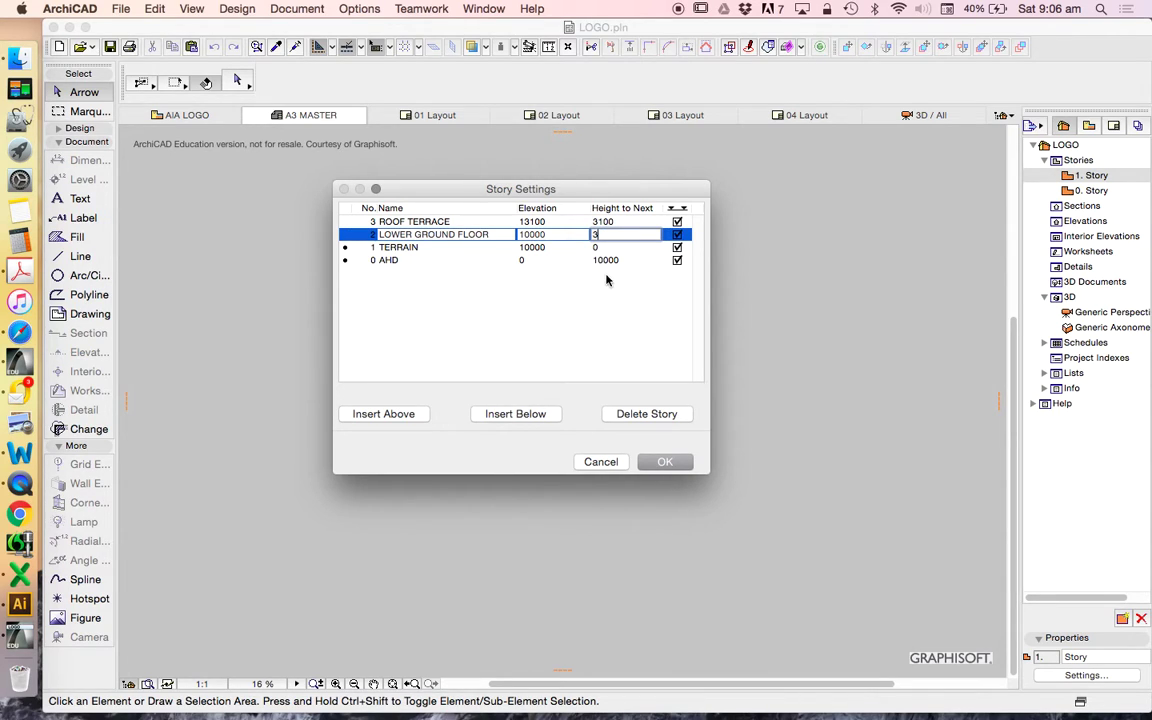
{"action": "key", "text": "Tab"}
Set the ROOF TERRACE story's height to next to 0, check the other story heights and apply the story settings
{"action": "left_click", "coordinate": [606, 222]}
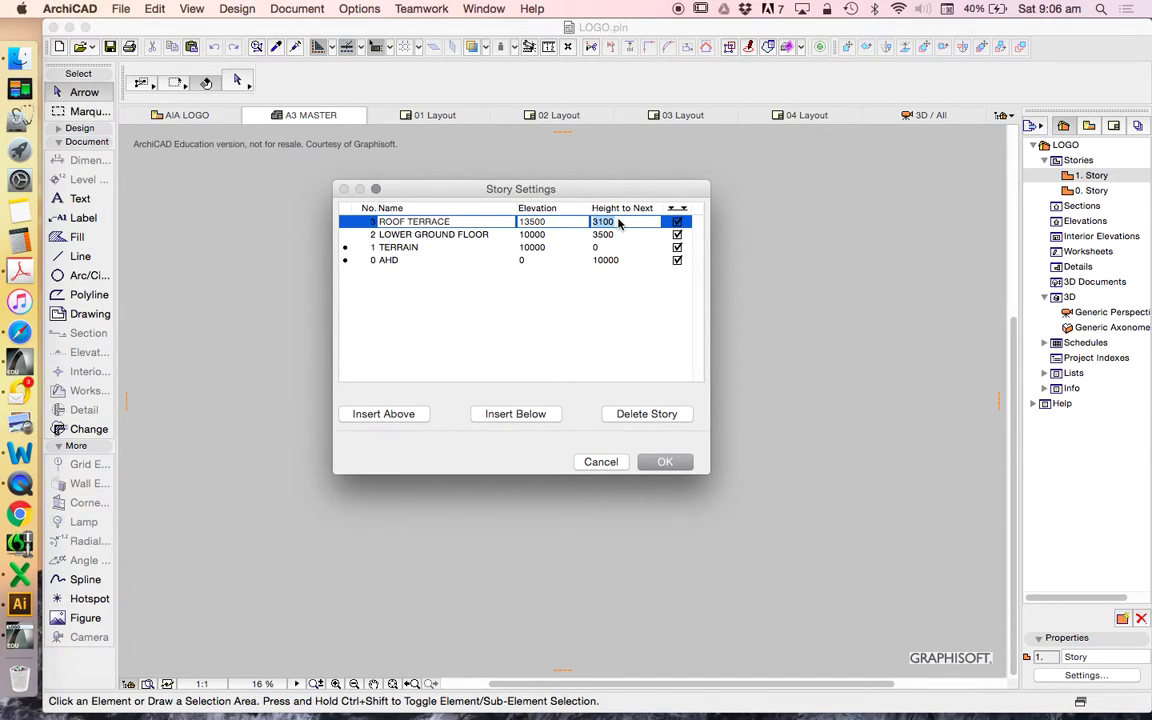
{"action": "type", "text": "0"}
{"action": "left_click", "coordinate": [577, 246]}
{"action": "left_click", "coordinate": [530, 222]}
{"action": "left_click", "coordinate": [599, 258]}
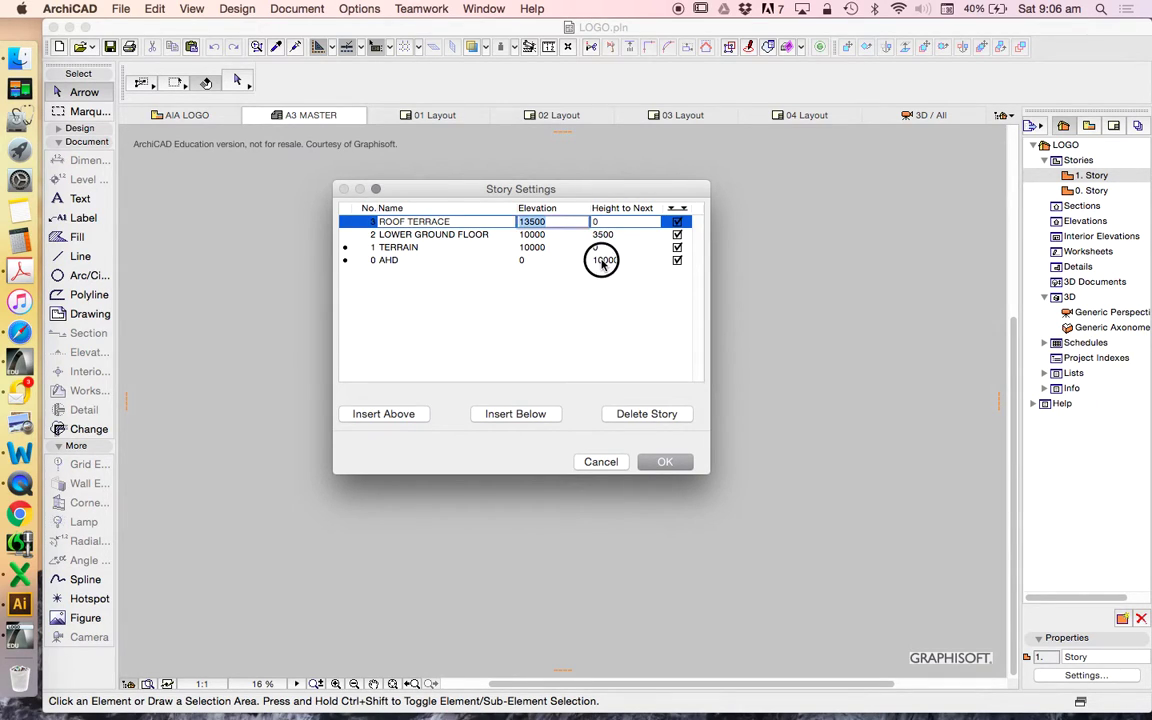
{"action": "left_click", "coordinate": [605, 246]}
{"action": "left_click", "coordinate": [605, 235]}
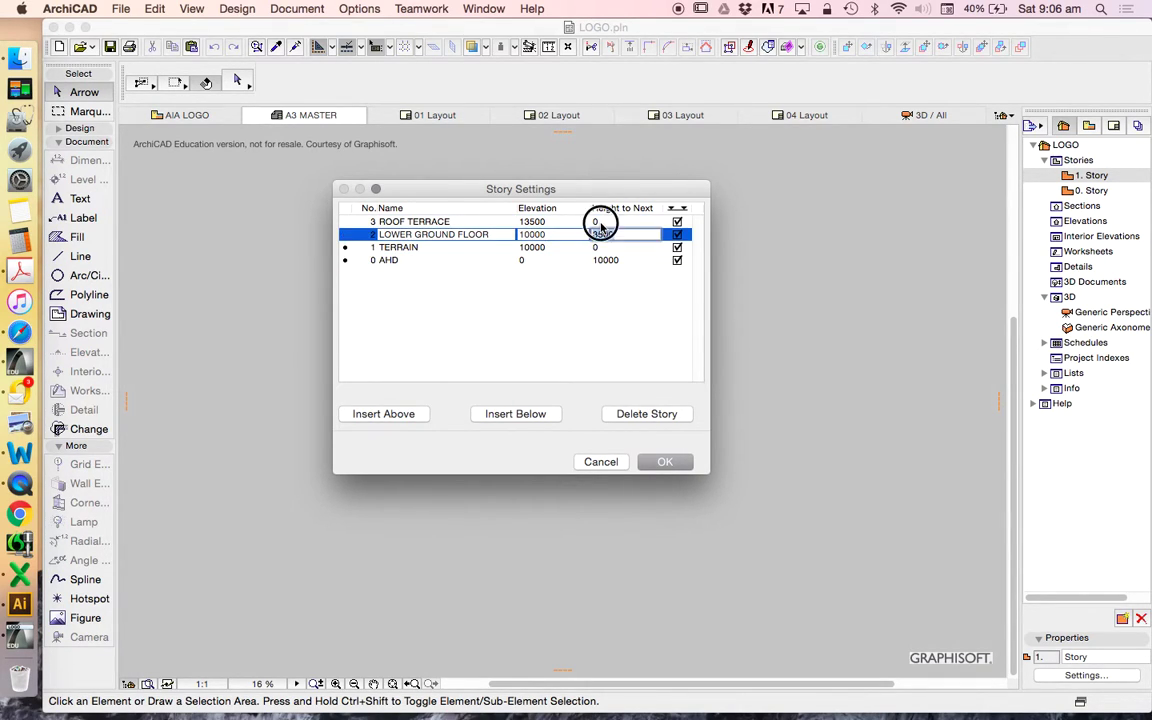
{"action": "left_click", "coordinate": [598, 222]}
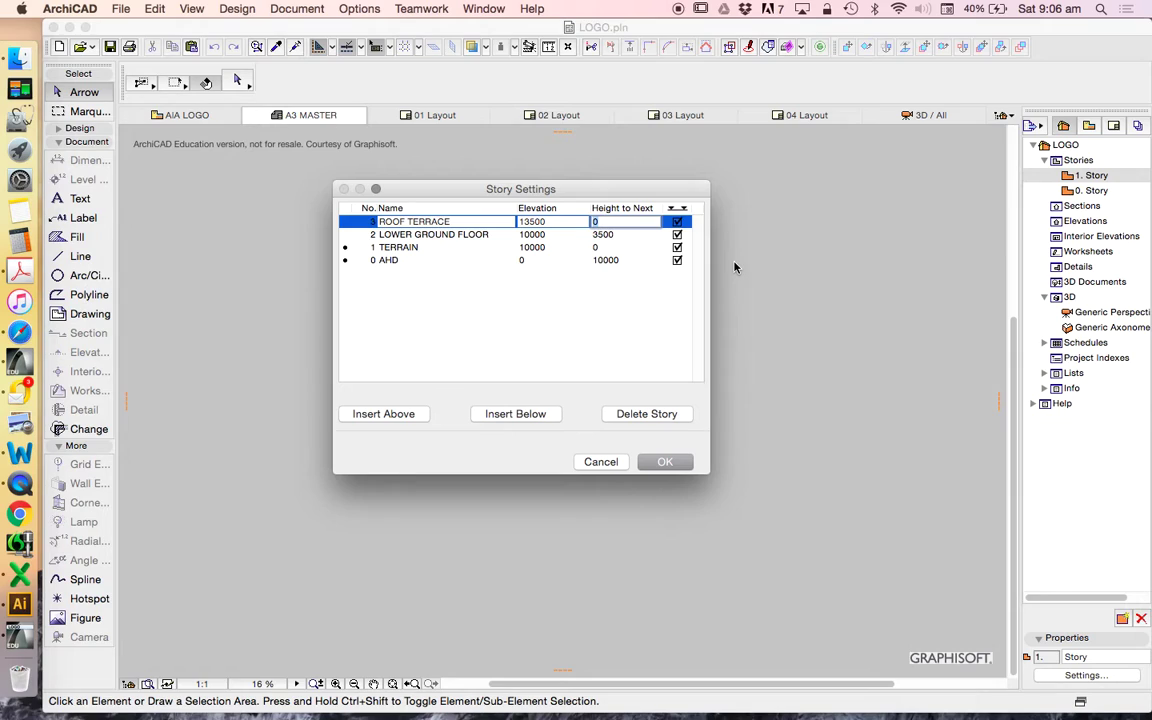
{"action": "left_click", "coordinate": [668, 463]}
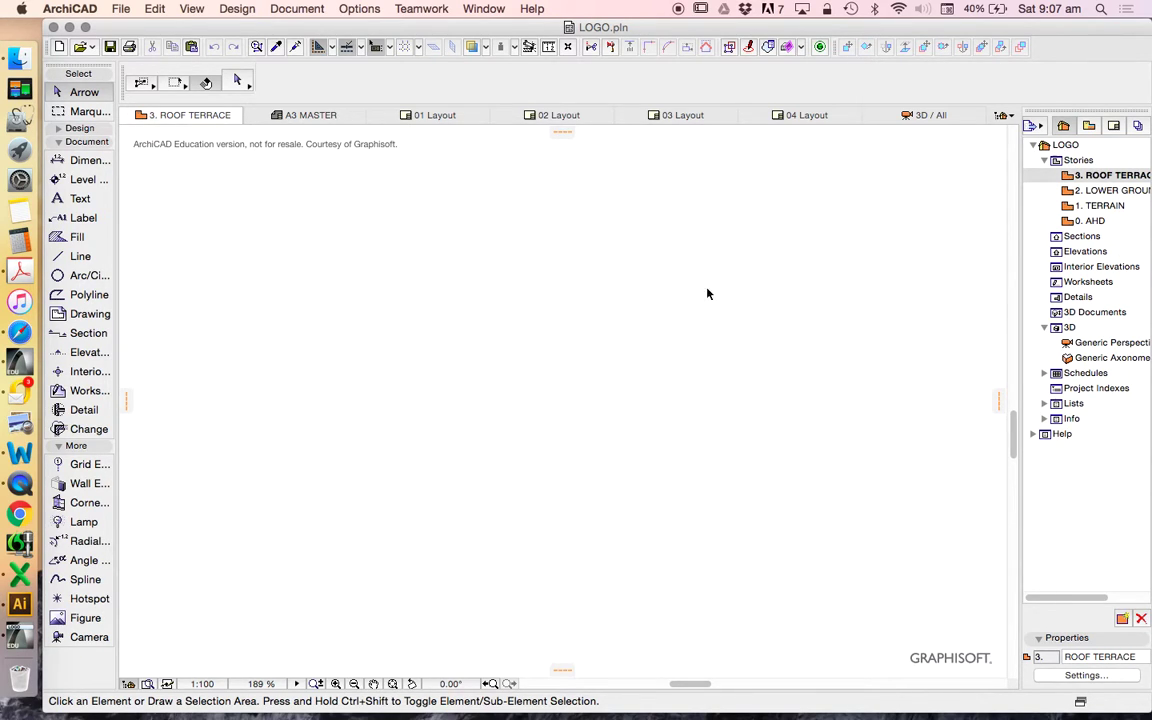
Open the AHD story and cut the complete logo image with its traced linework from the plan
{"action": "double_click", "coordinate": [1088, 221]}
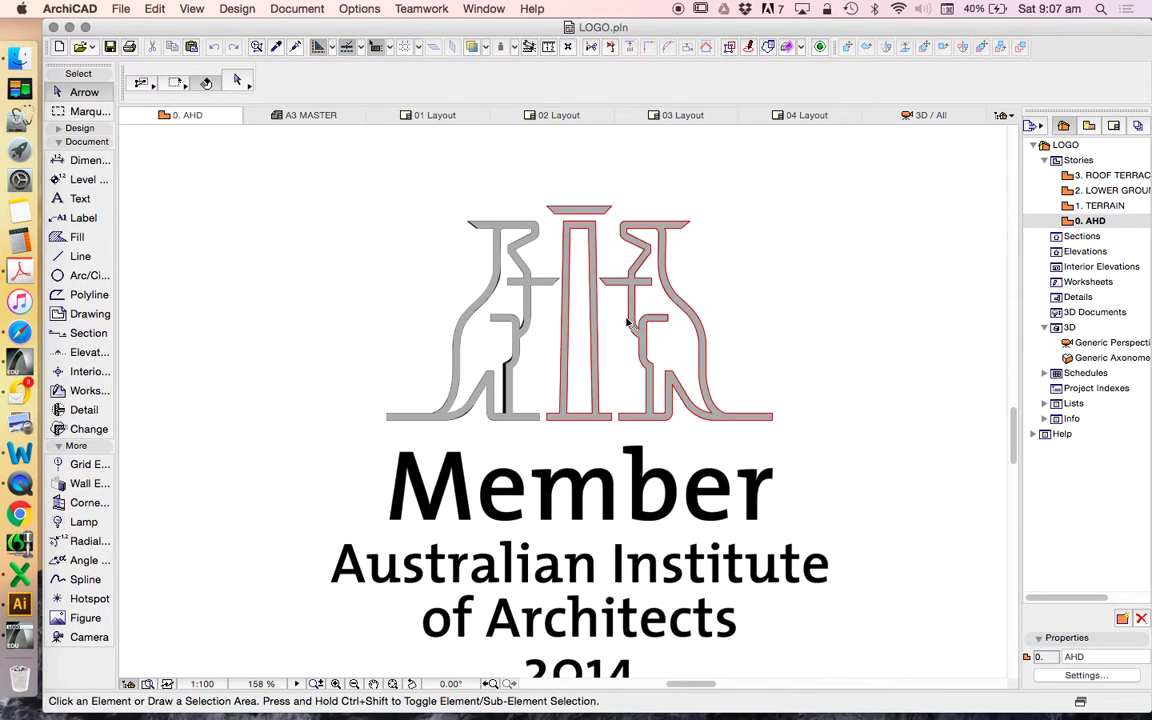
{"action": "scroll", "coordinate": [630, 326], "scroll_direction": "down", "scroll_amount": 10}
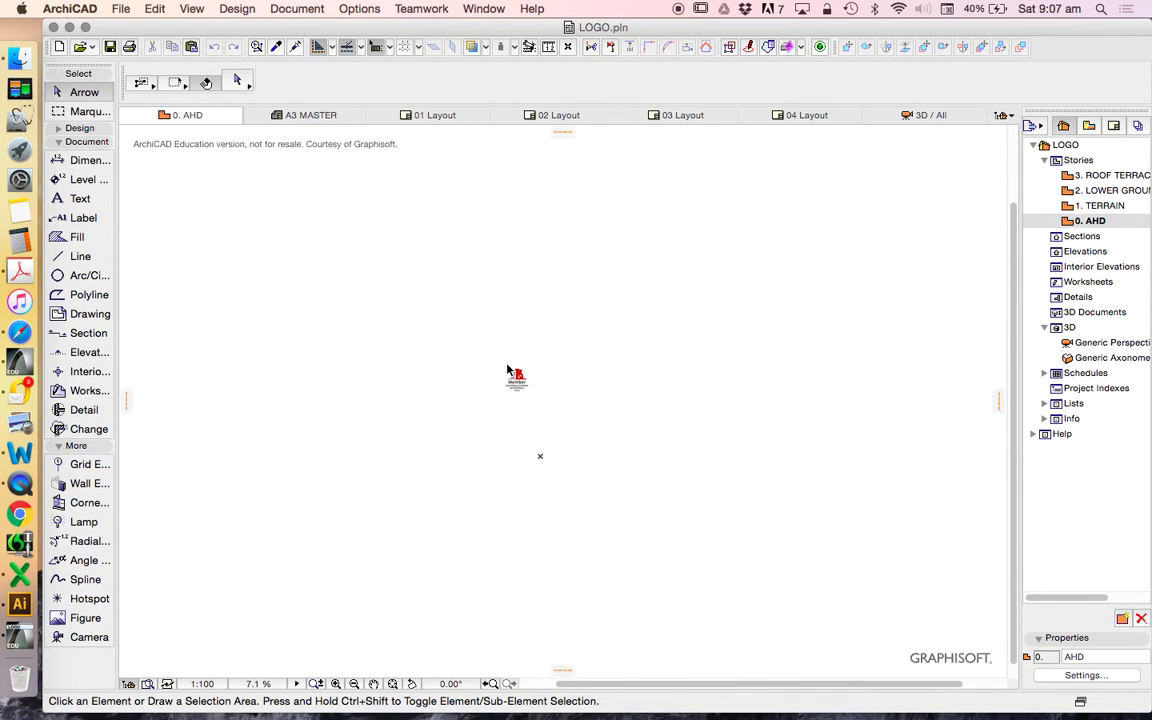
{"action": "scroll", "coordinate": [470, 340], "scroll_direction": "up", "scroll_amount": 5}
{"action": "left_click_drag", "start_coordinate": [417, 285], "coordinate": [676, 551]}
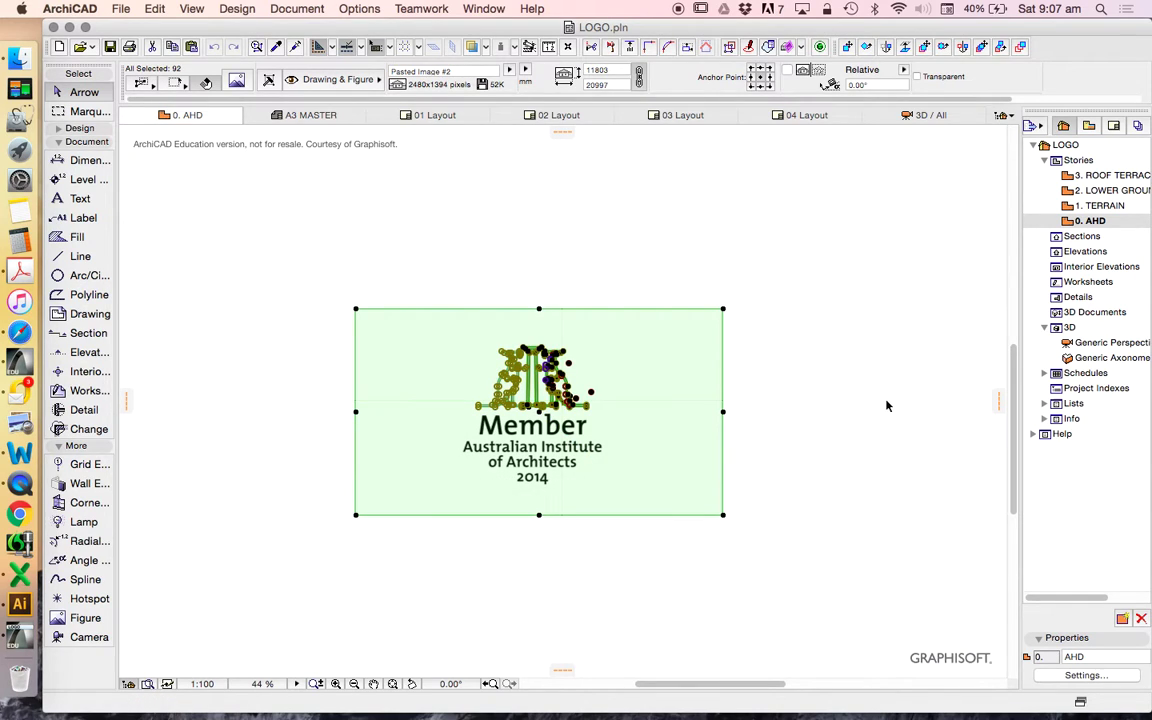
{"action": "key", "text": "super+x"}
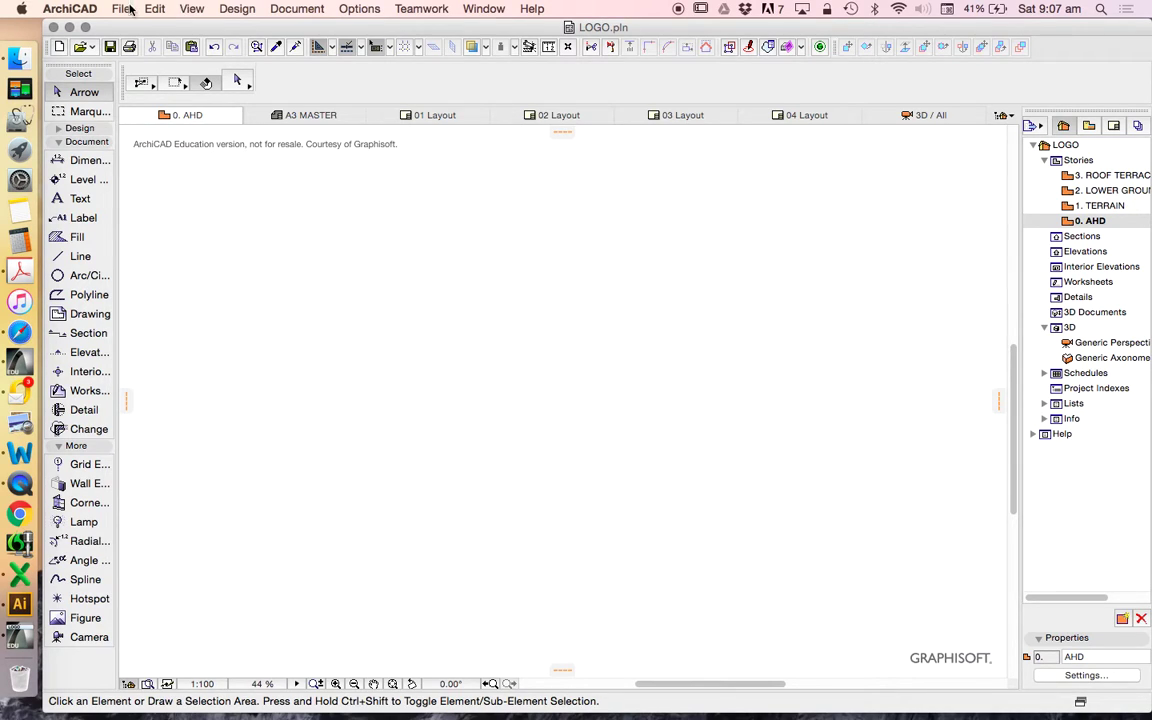
Create a new independent detail named LOGO with an empty reference ID
{"action": "left_click", "coordinate": [155, 10]}
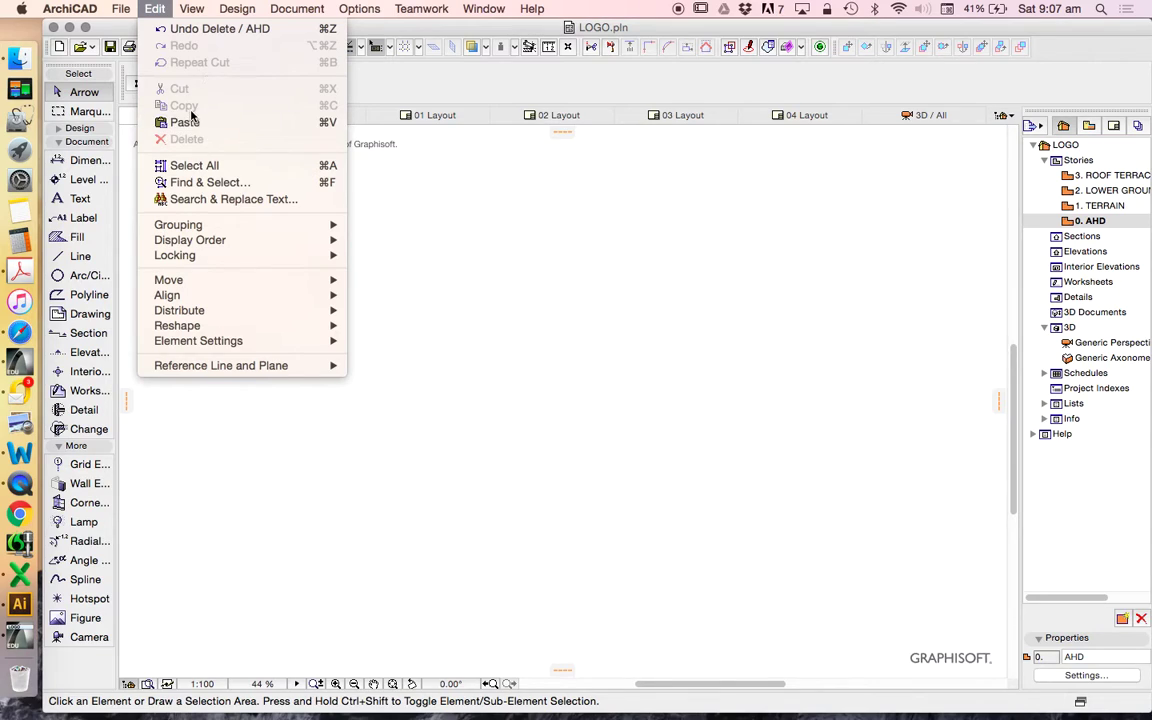
{"action": "left_click", "coordinate": [992, 324]}
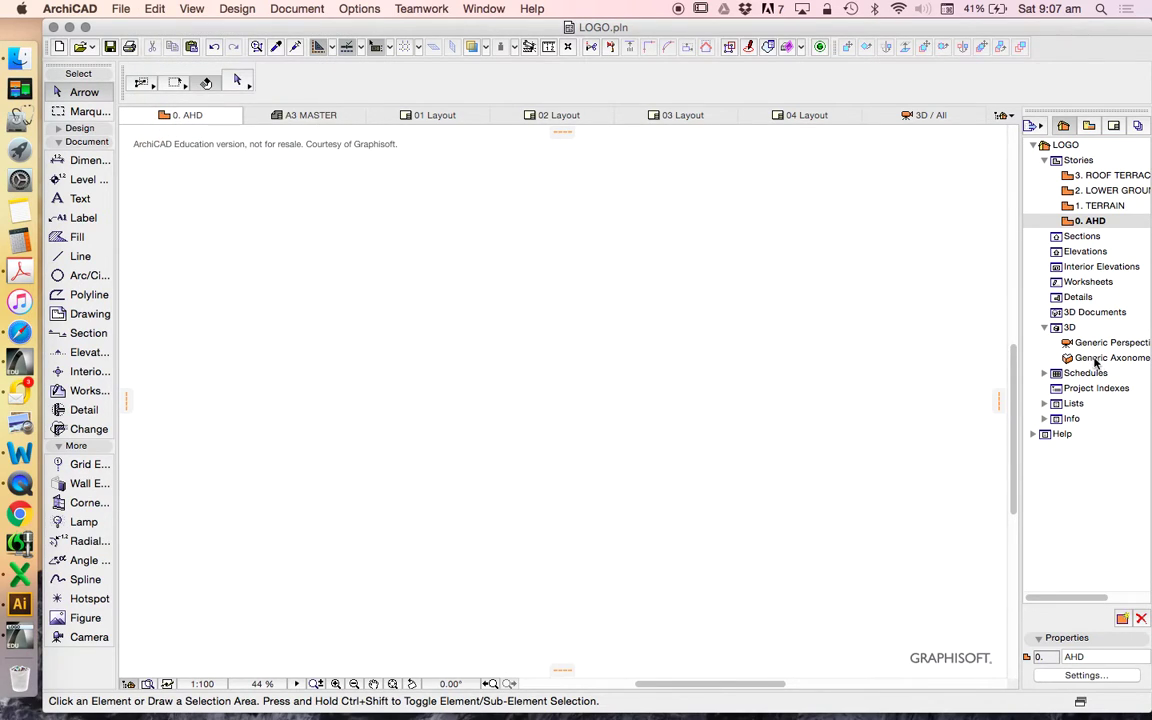
{"action": "right_click", "coordinate": [1066, 297]}
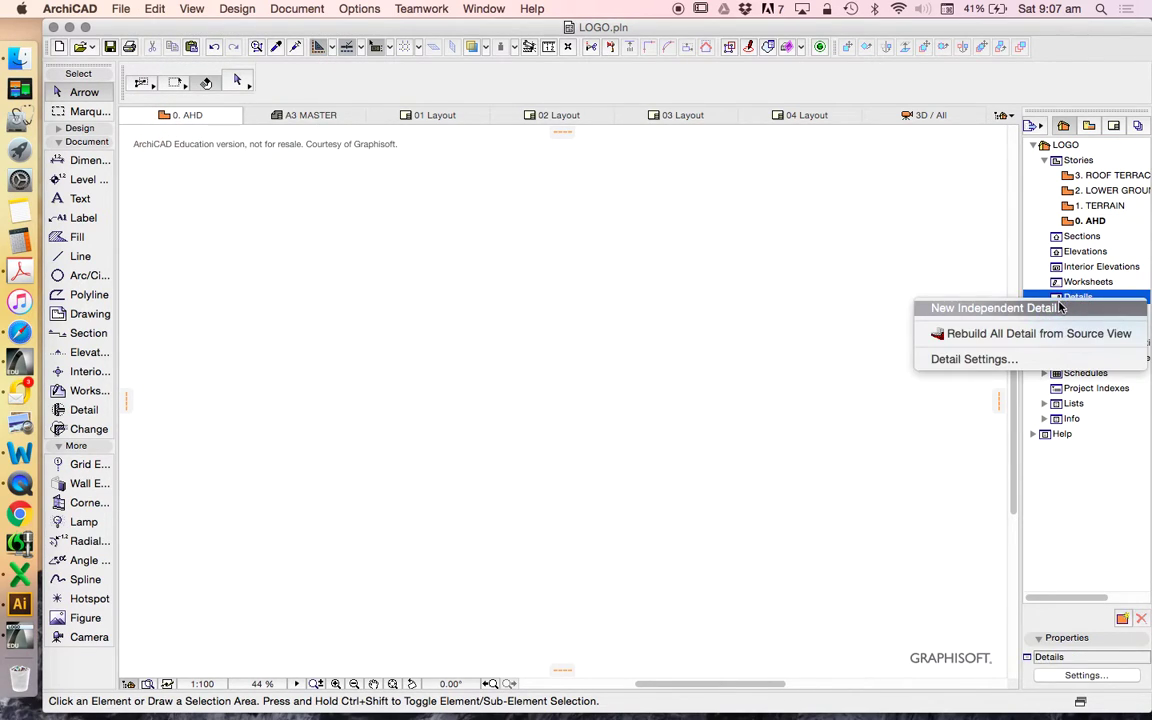
{"action": "left_click", "coordinate": [1068, 297]}
{"action": "right_click", "coordinate": [1072, 296]}
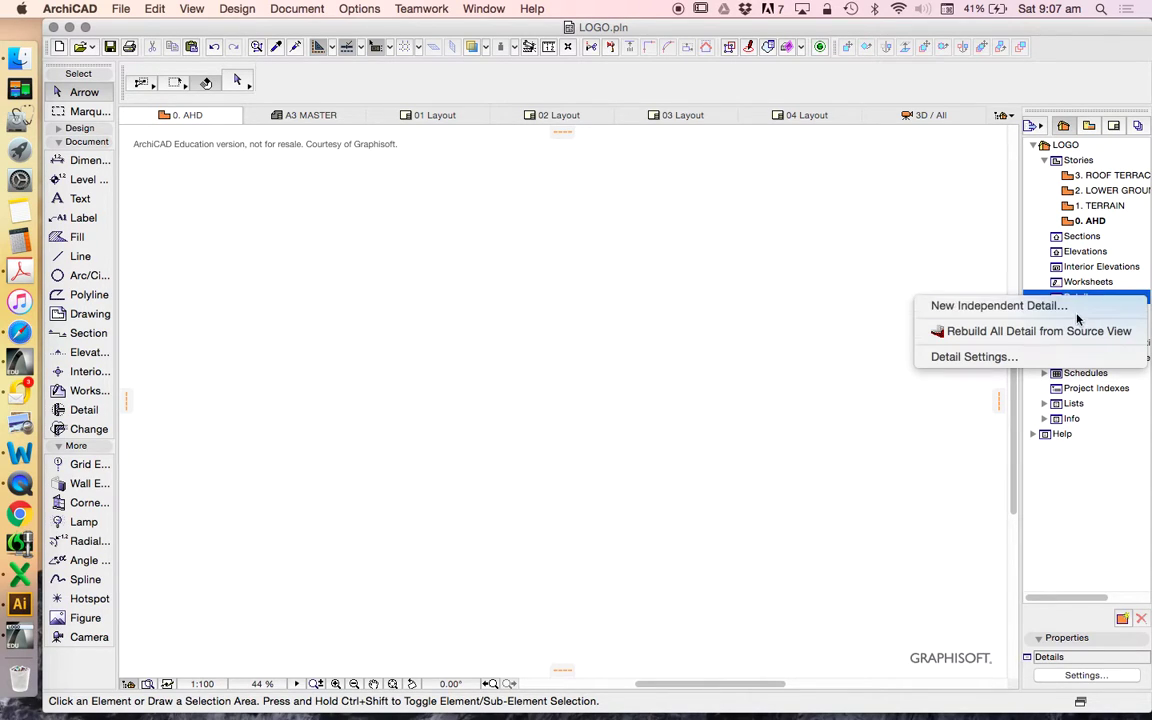
{"action": "left_click", "coordinate": [1070, 308]}
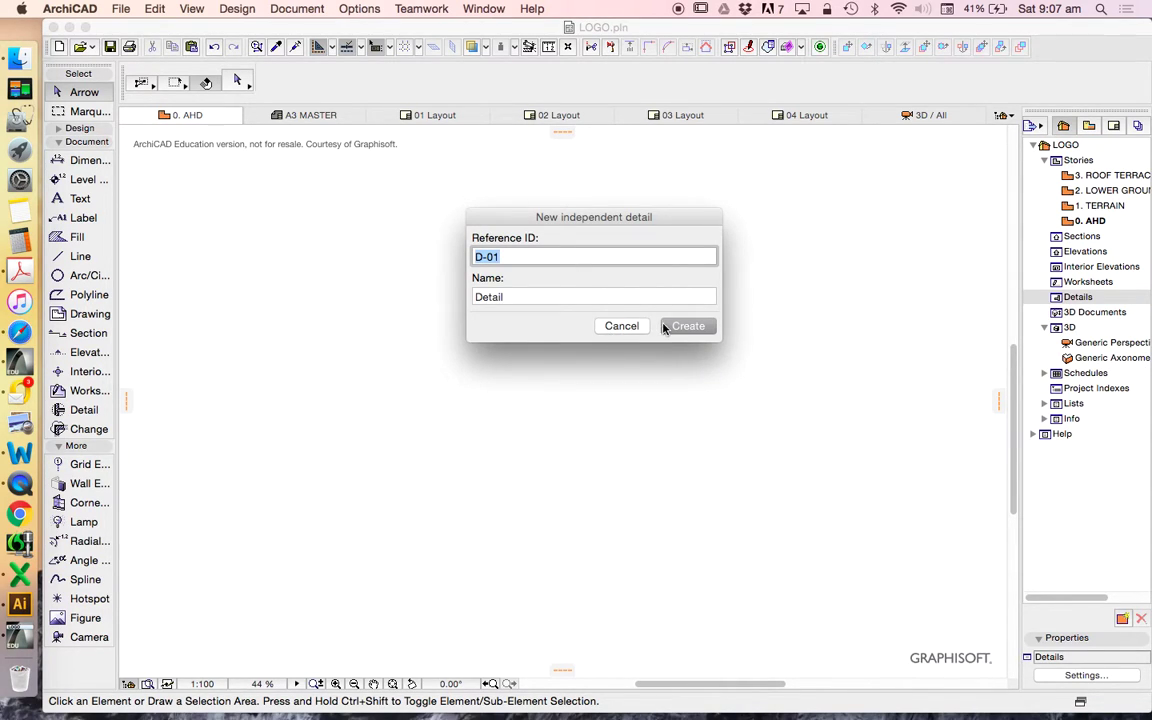
{"action": "key", "text": "BackSpace"}
{"action": "double_click", "coordinate": [522, 296]}
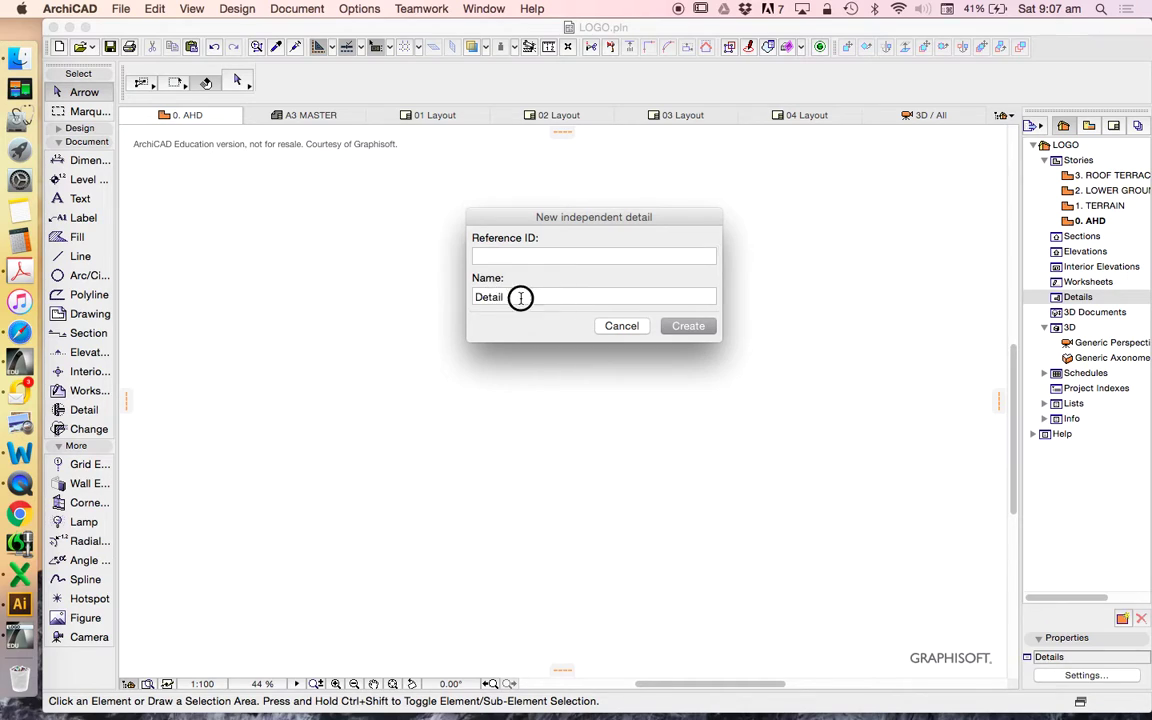
{"action": "type", "text": "LOGO"}
{"action": "key", "text": "Return"}
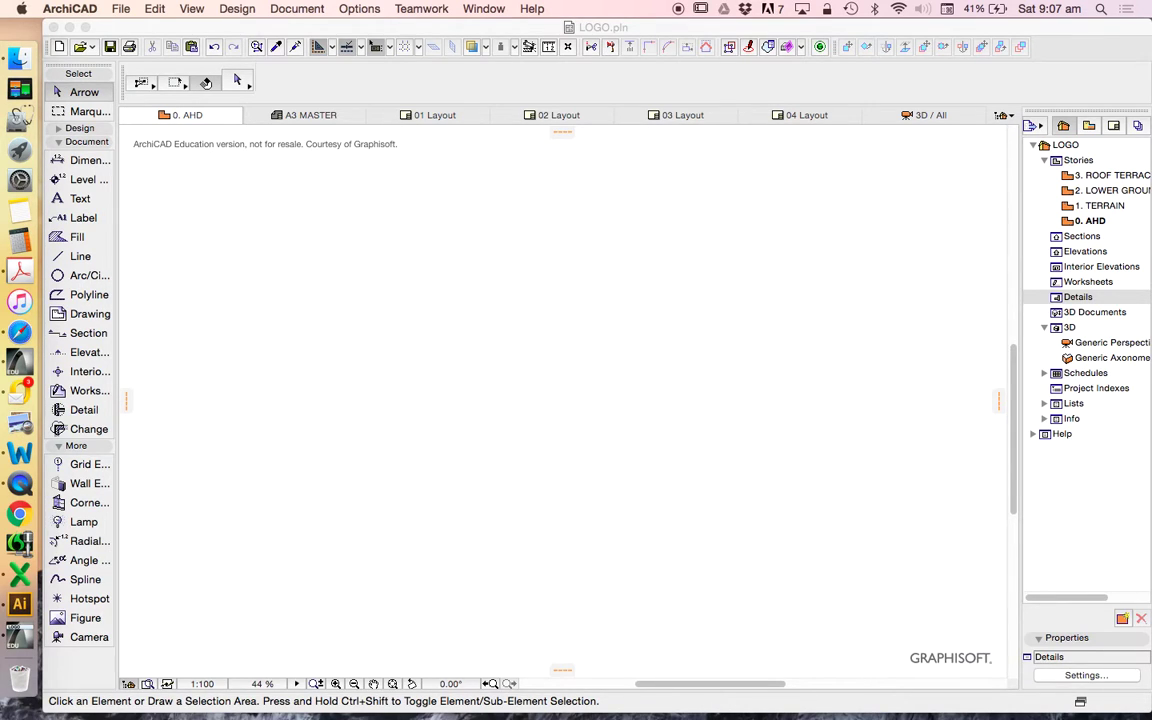
Paste the cut logo image with its traced linework into the LOGO detail and fix its placement
{"action": "right_click", "coordinate": [560, 311]}
{"action": "left_click", "coordinate": [607, 319]}
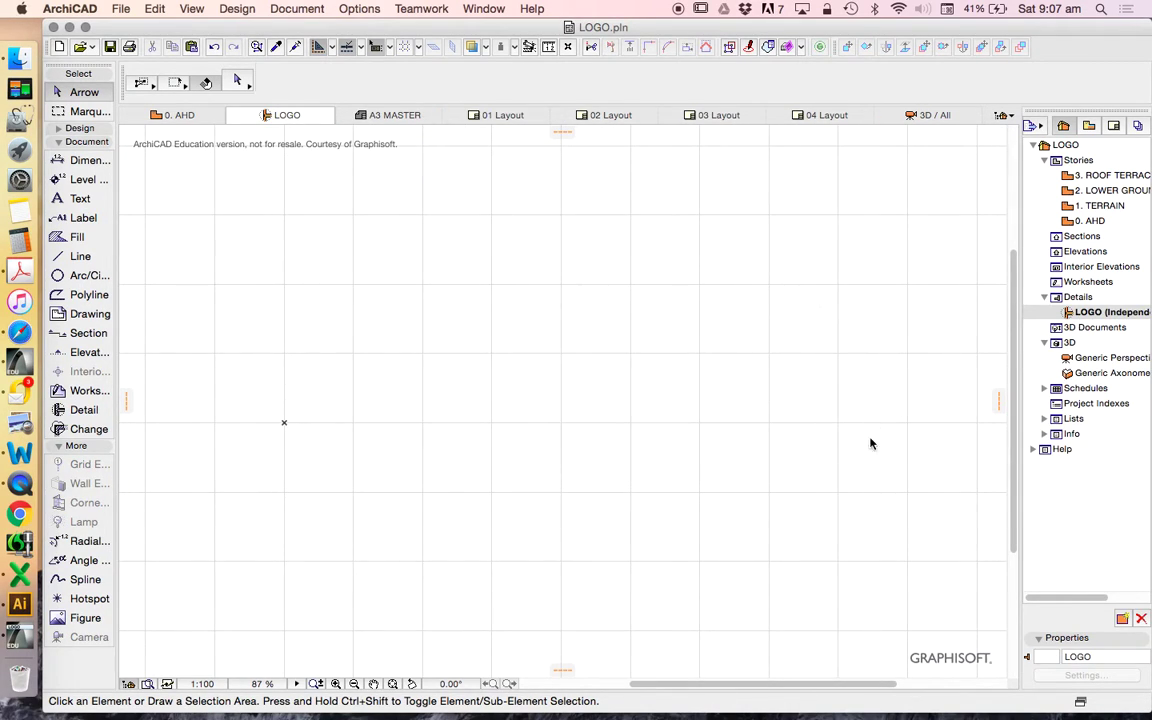
{"action": "left_click", "coordinate": [699, 356]}
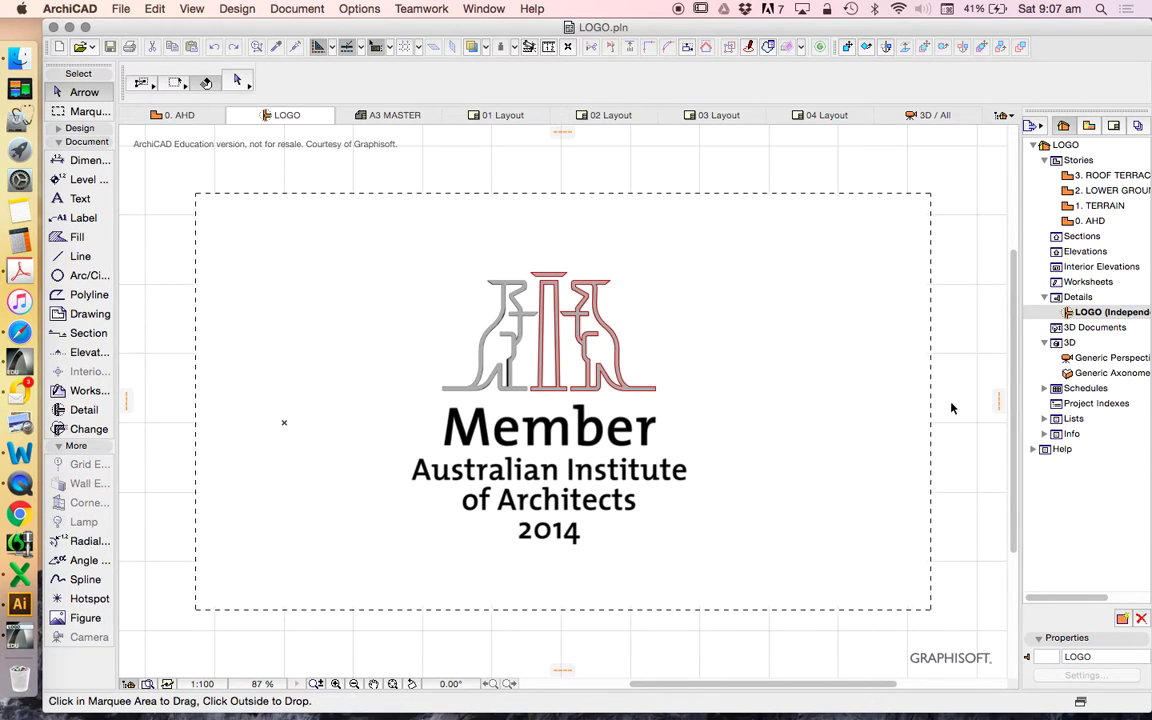
{"action": "left_click", "coordinate": [962, 244]}
Reopen the AHD story and place A2000 LOWER GROUND FLOOR PLAN.jpg from the WEEK 2 folder on it
{"action": "double_click", "coordinate": [1092, 222]}
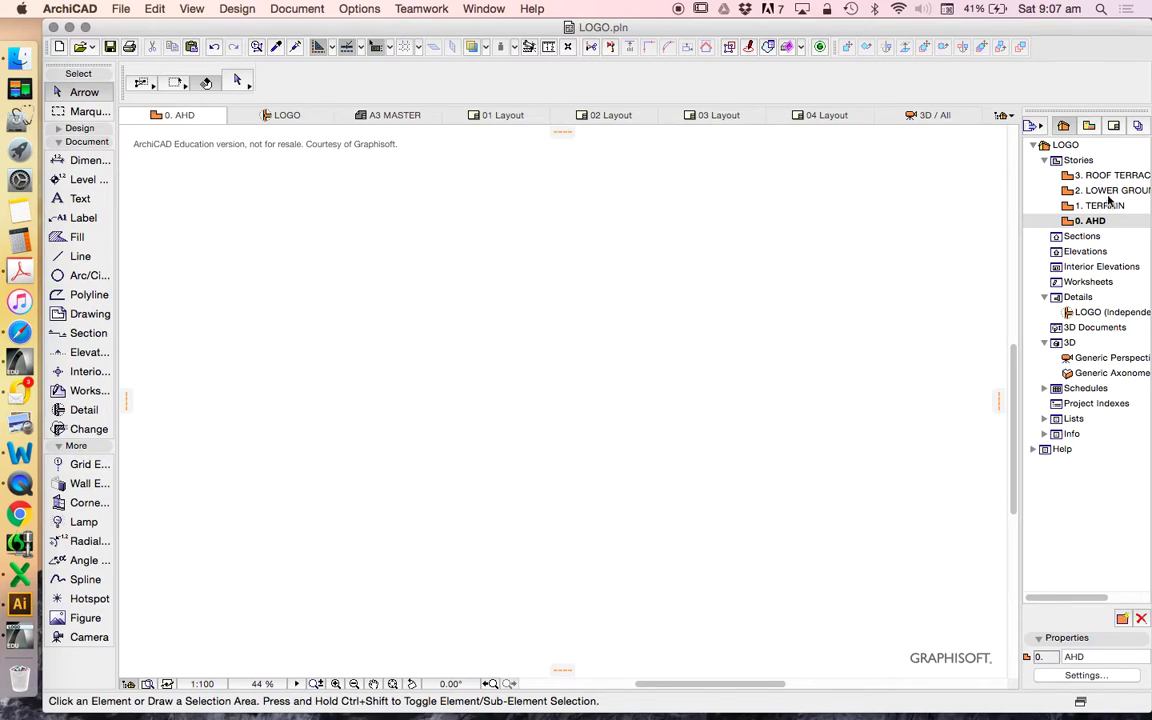
{"action": "left_click", "coordinate": [19, 57]}
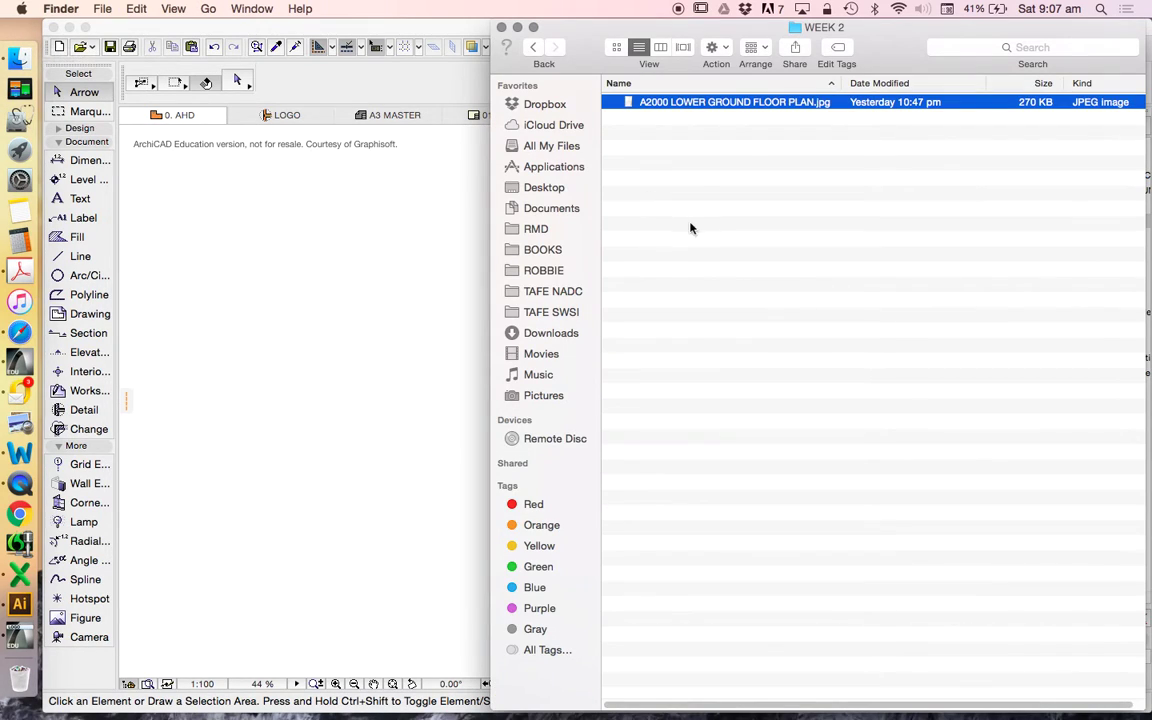
{"action": "left_click_drag", "start_coordinate": [737, 101], "coordinate": [390, 345]}
{"action": "scroll", "coordinate": [530, 239], "scroll_direction": "down", "scroll_amount": 3}
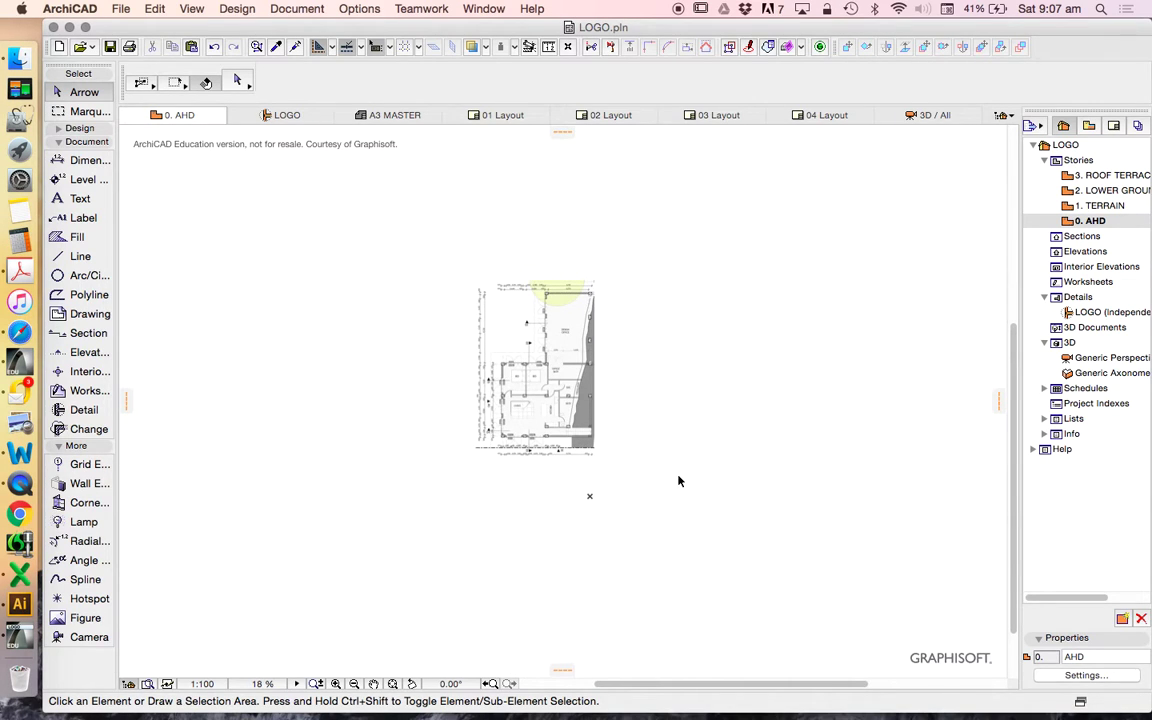
Examine the placed floor plan image, including the dimension strings and column at the design office's upper-left corner
{"action": "scroll", "coordinate": [509, 381], "scroll_direction": "up", "scroll_amount": 3}
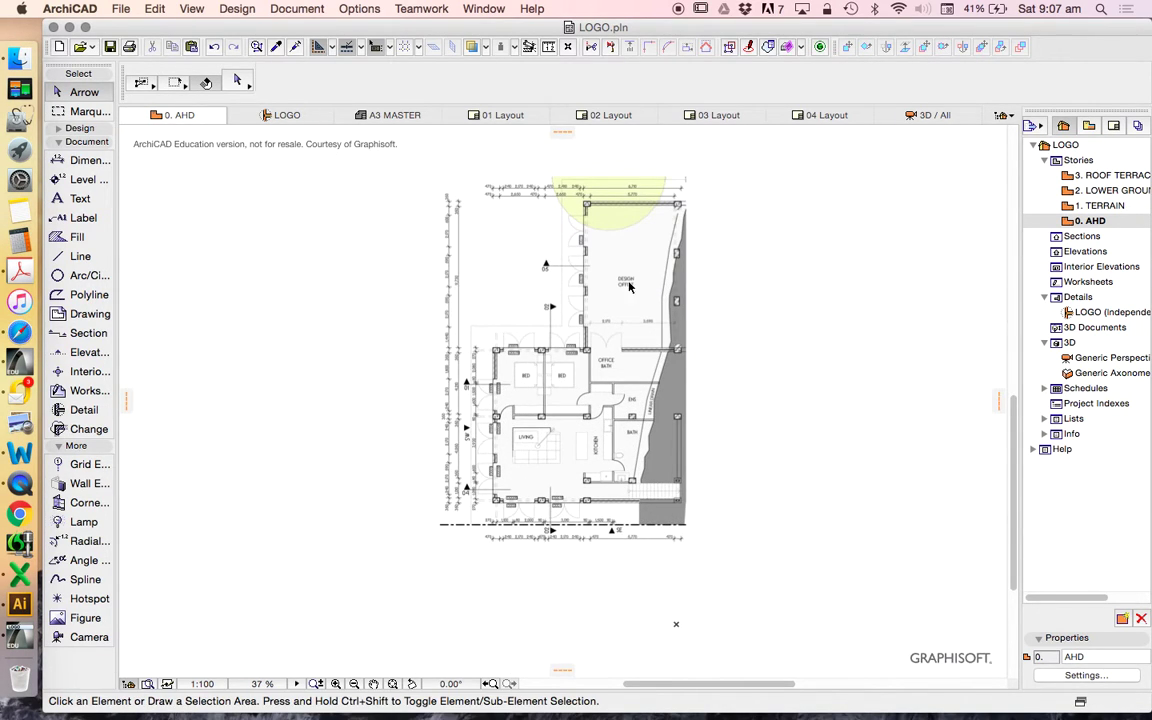
{"action": "scroll", "coordinate": [556, 282], "scroll_direction": "up", "scroll_amount": 2}
{"action": "scroll", "coordinate": [556, 282], "scroll_direction": "up", "scroll_amount": 3}
{"action": "scroll", "coordinate": [576, 319], "scroll_direction": "down", "scroll_amount": 4}
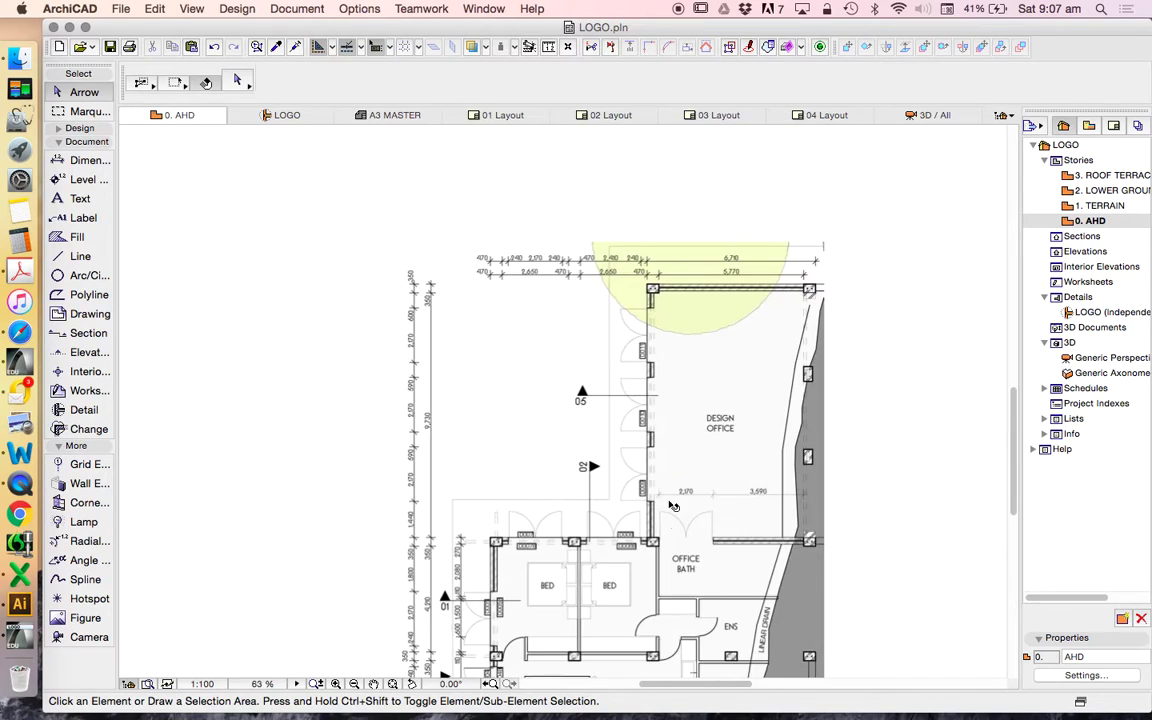
{"action": "scroll", "coordinate": [685, 476], "scroll_direction": "up", "scroll_amount": 2}
{"action": "scroll", "coordinate": [700, 478], "scroll_direction": "down", "scroll_amount": 2}
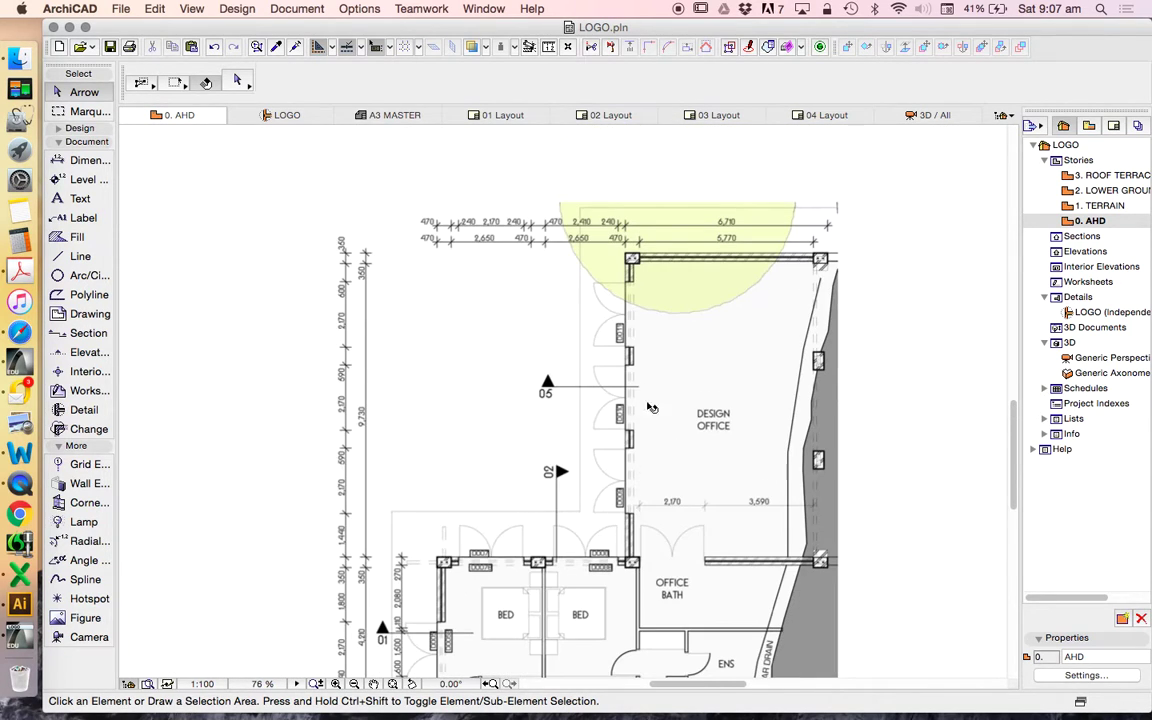
{"action": "scroll", "coordinate": [563, 253], "scroll_direction": "up", "scroll_amount": 10}
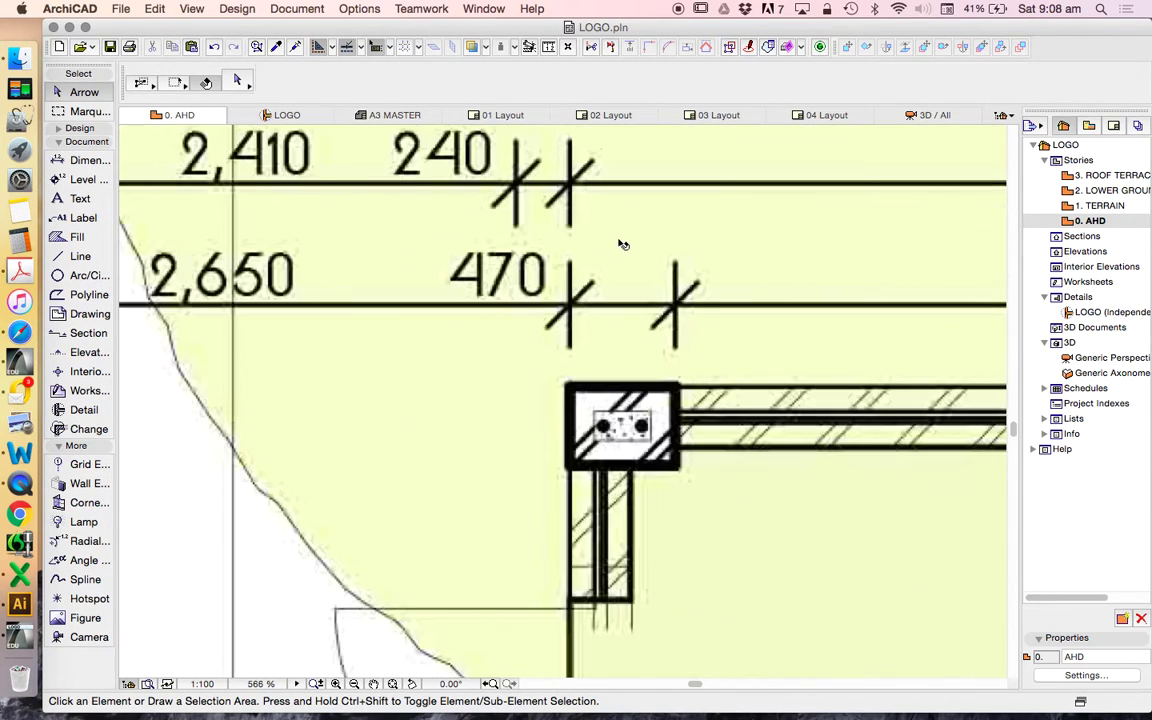
{"action": "scroll", "coordinate": [573, 265], "scroll_direction": "down", "scroll_amount": 5}
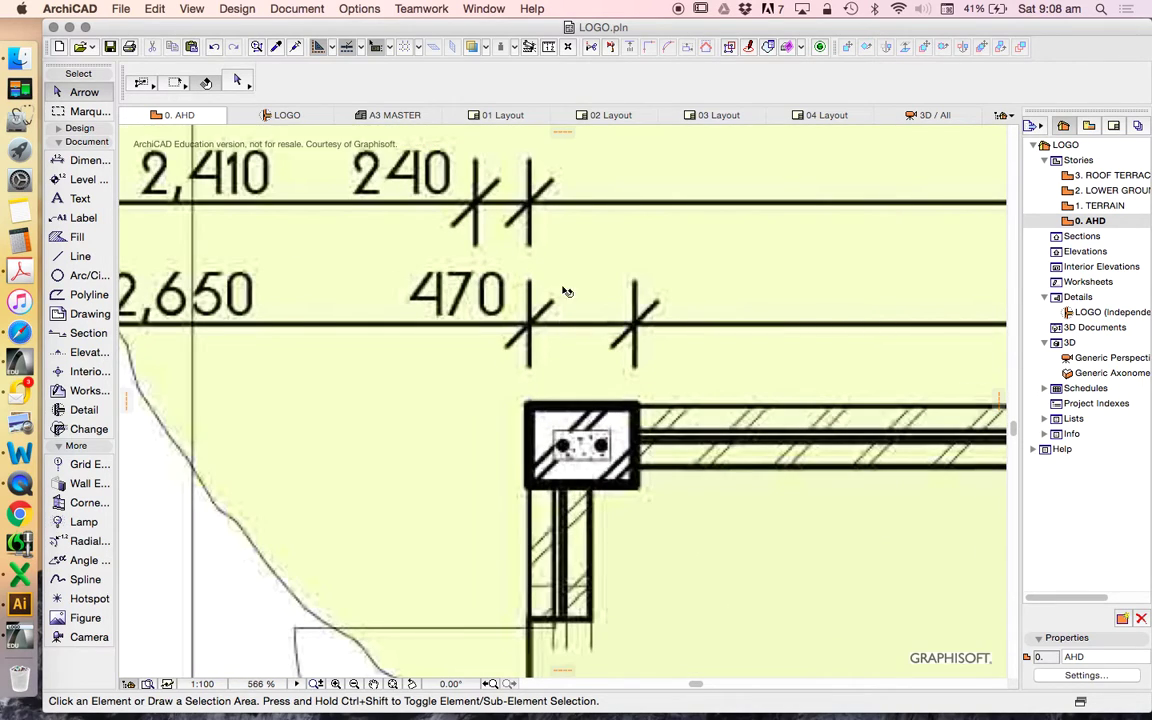
{"action": "scroll", "coordinate": [575, 332], "scroll_direction": "down", "scroll_amount": 5}
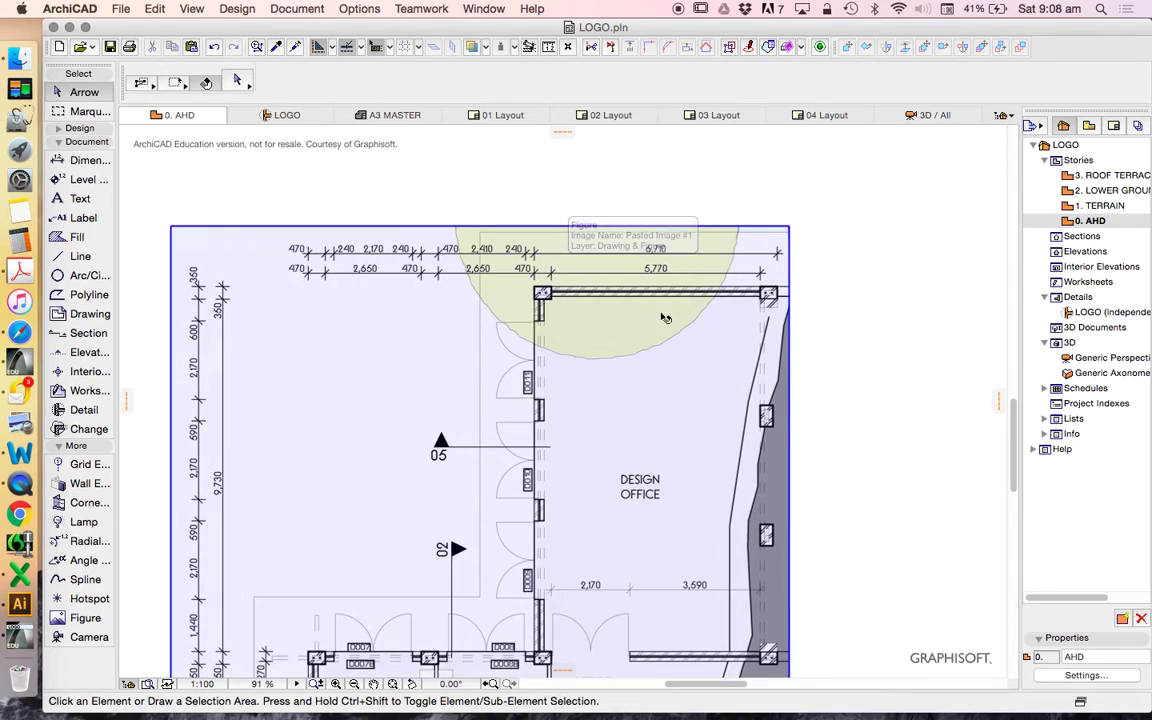
{"action": "left_click", "coordinate": [598, 257]}
{"action": "right_click", "coordinate": [605, 174]}
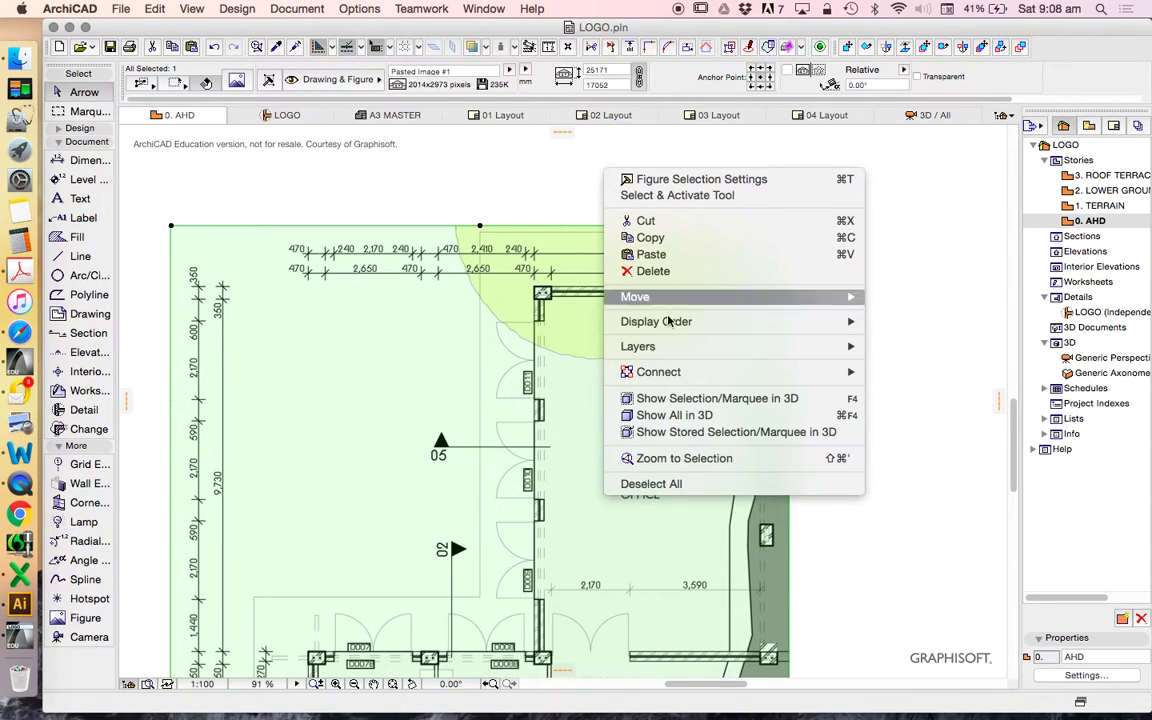
{"action": "left_click", "coordinate": [155, 8]}
{"action": "left_click", "coordinate": [155, 8]}
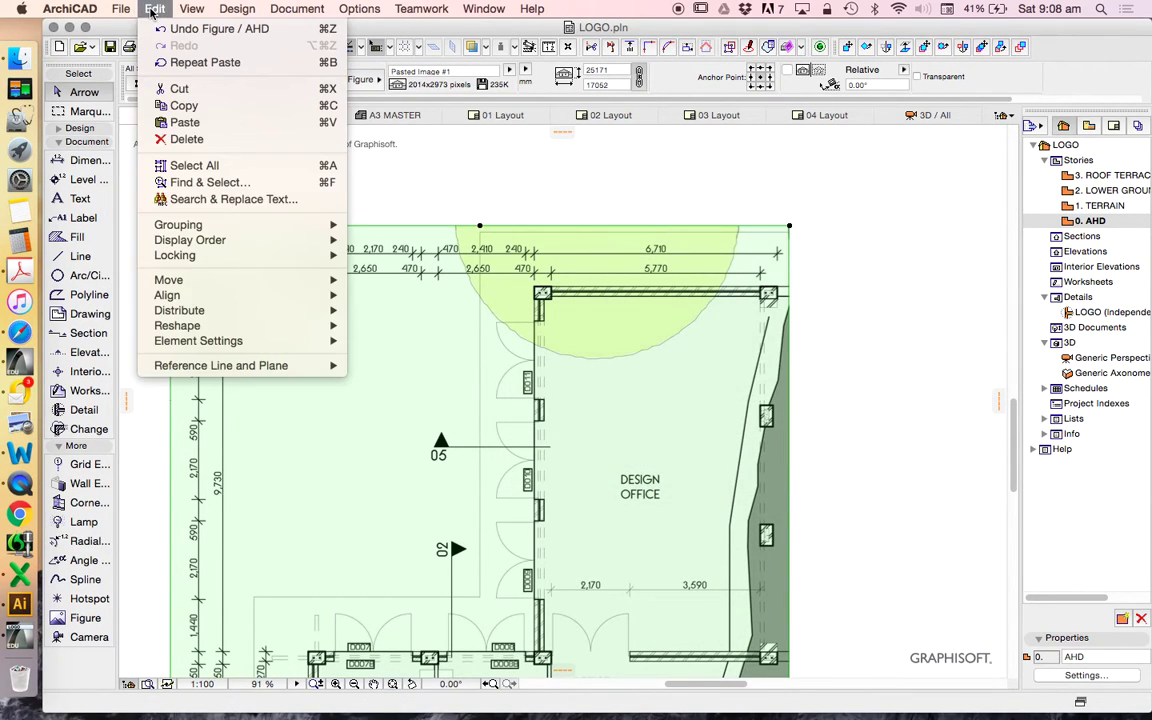
{"action": "mouse_move", "coordinate": [228, 327]}
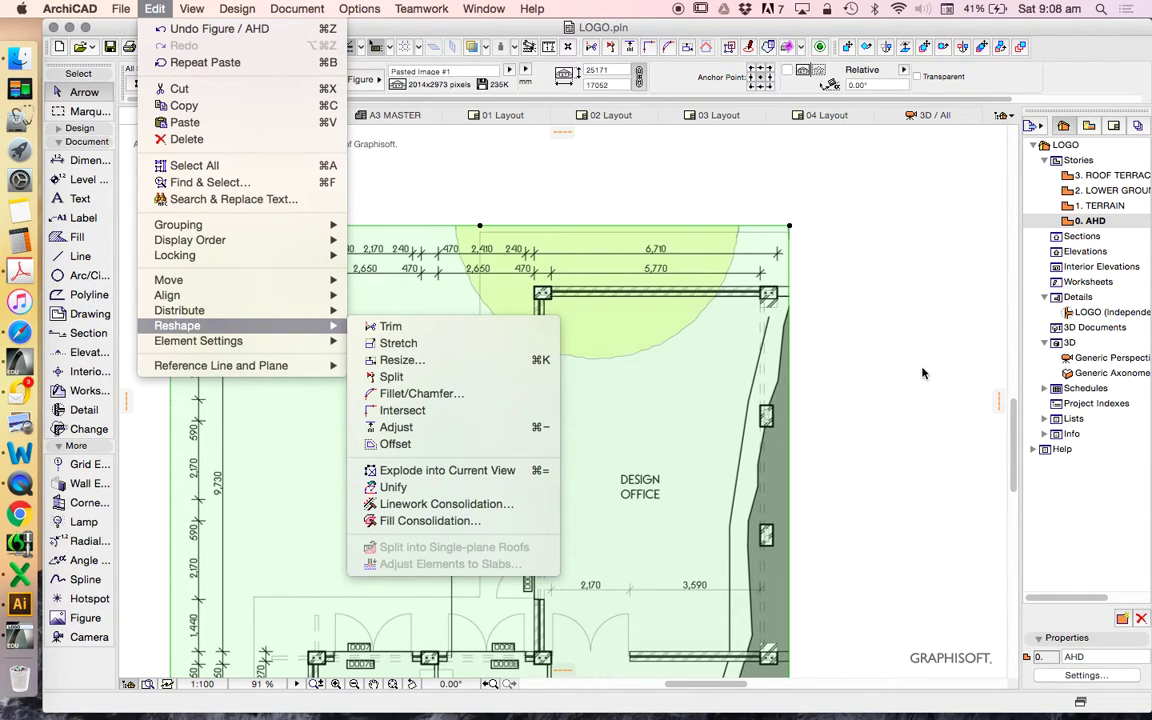
{"action": "left_click", "coordinate": [582, 459]}
{"action": "scroll", "coordinate": [558, 190], "scroll_direction": "down", "scroll_amount": 5}
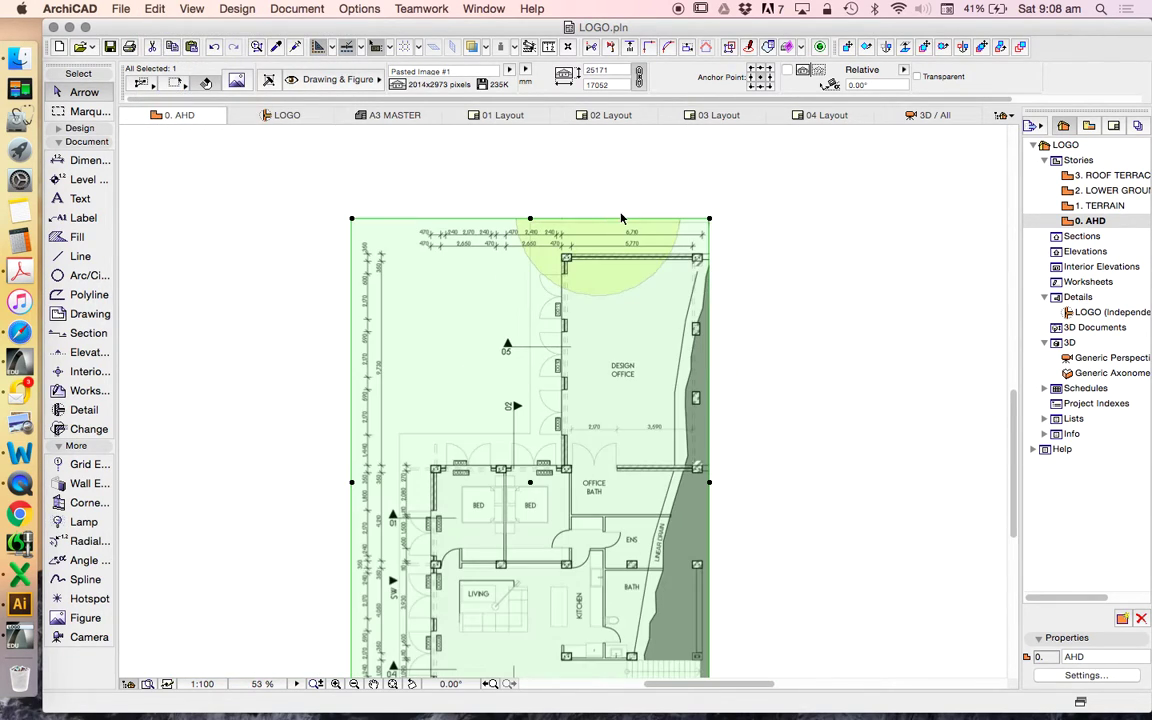
{"action": "left_click", "coordinate": [885, 333]}
{"action": "scroll", "coordinate": [687, 417], "scroll_direction": "down", "scroll_amount": 3}
{"action": "scroll", "coordinate": [700, 380], "scroll_direction": "up", "scroll_amount": 2}
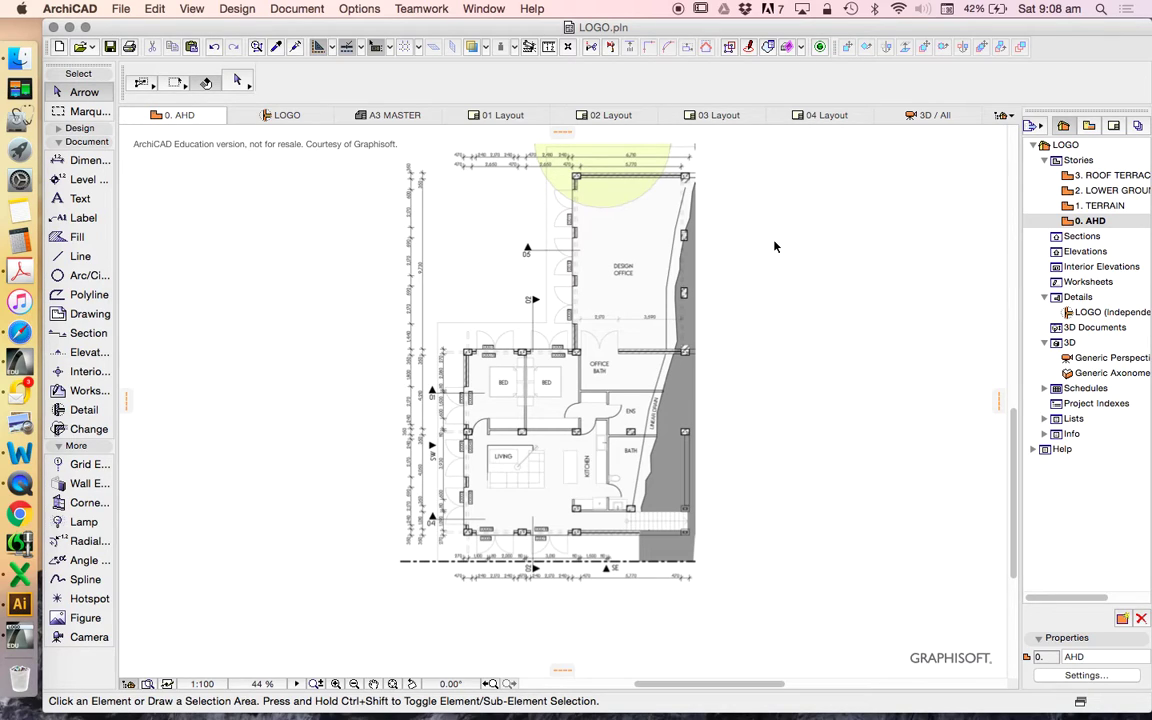
{"action": "scroll", "coordinate": [800, 530], "scroll_direction": "up", "scroll_amount": 3}
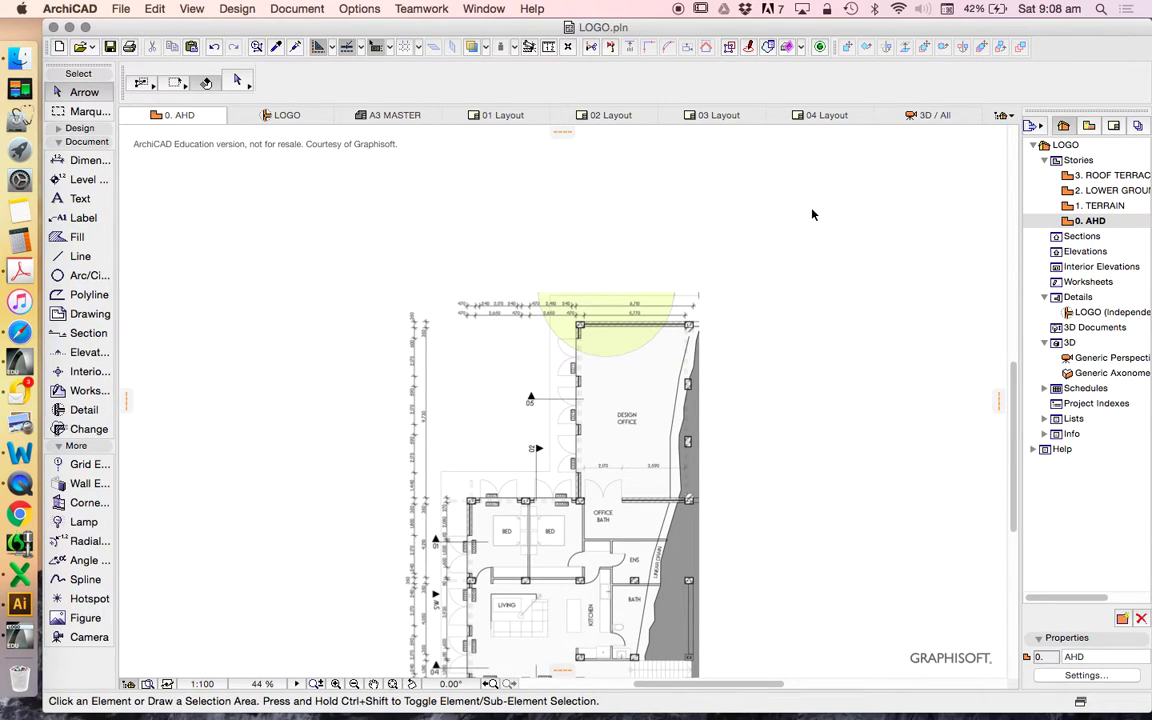
{"action": "scroll", "coordinate": [812, 215], "scroll_direction": "down", "scroll_amount": 2}
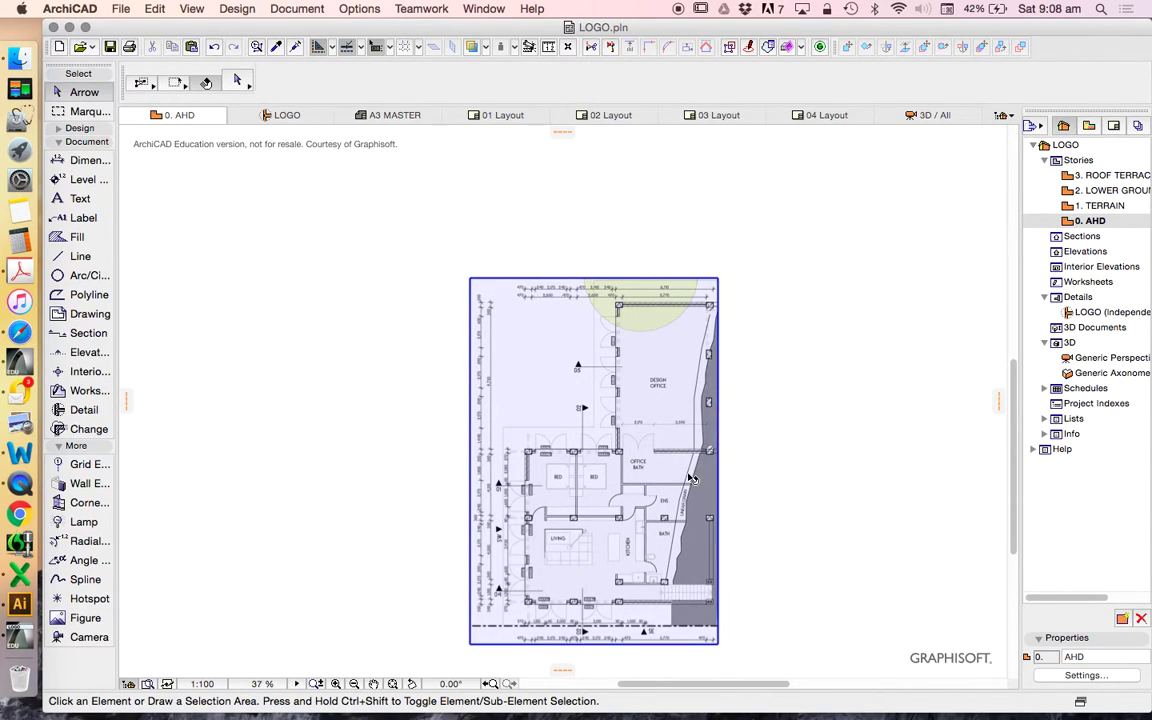
Start a graphically defined resize of the plan image, centred on the lower tick of the 9,730 dimension line
{"action": "left_click", "coordinate": [600, 318]}
{"action": "scroll", "coordinate": [728, 372], "scroll_direction": "down", "scroll_amount": 3}
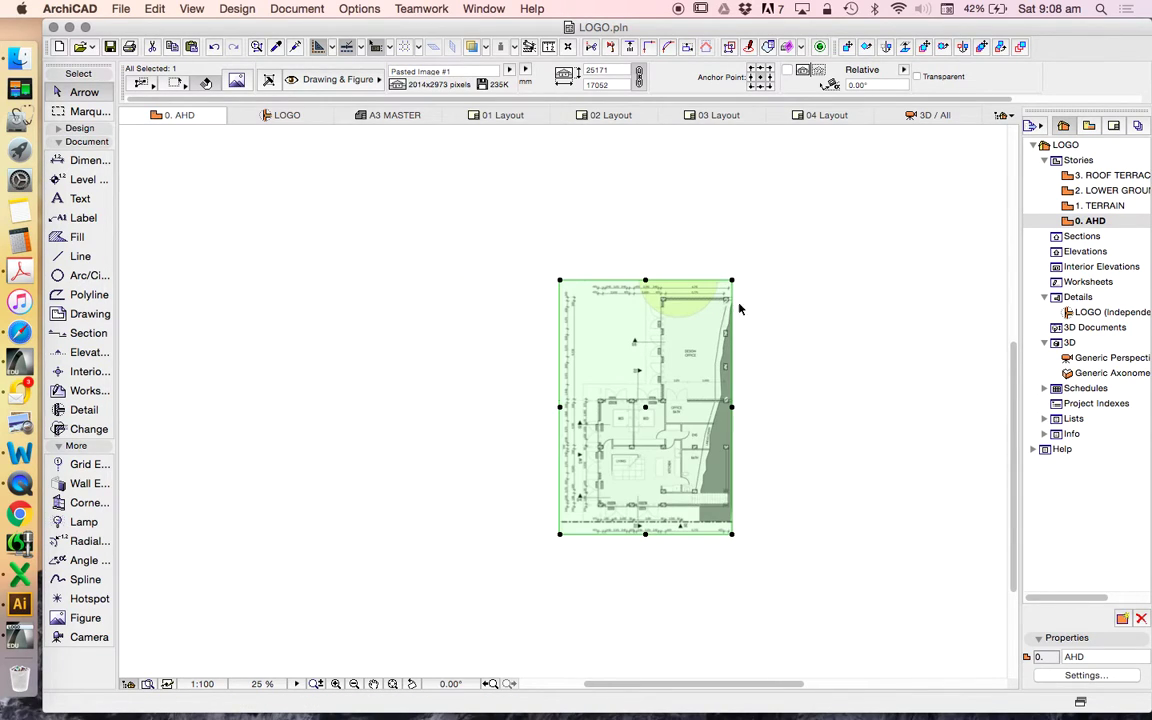
{"action": "left_click", "coordinate": [155, 8]}
{"action": "mouse_move", "coordinate": [300, 326]}
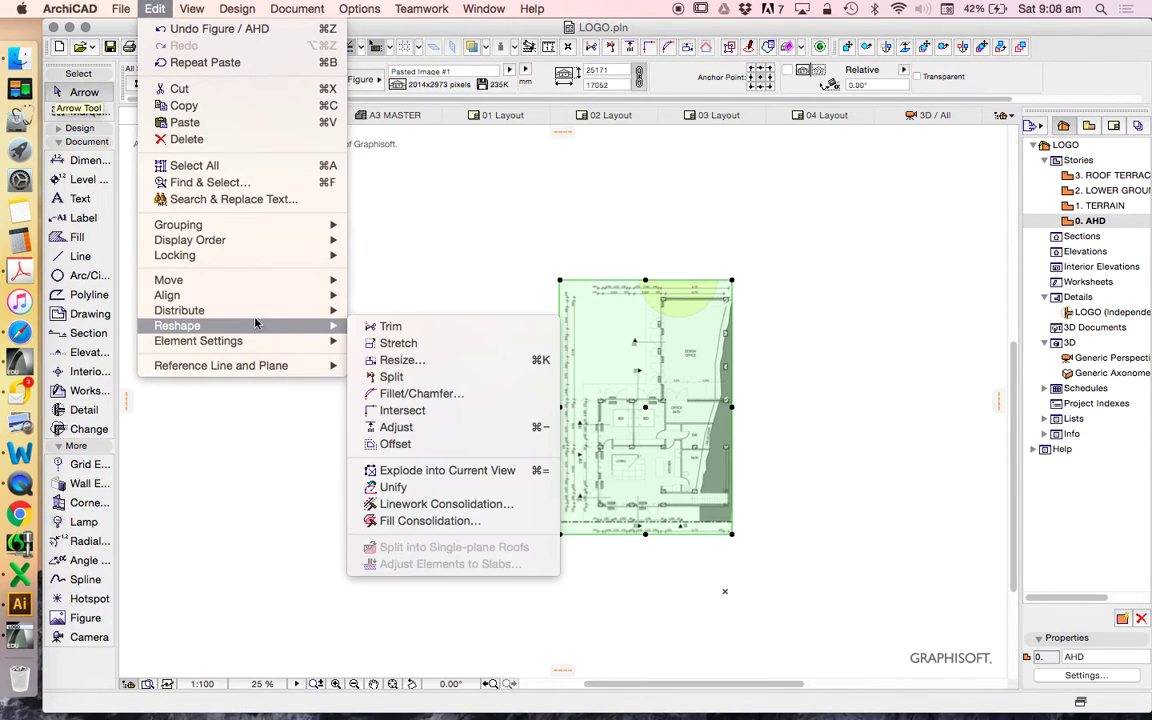
{"action": "left_click", "coordinate": [407, 367]}
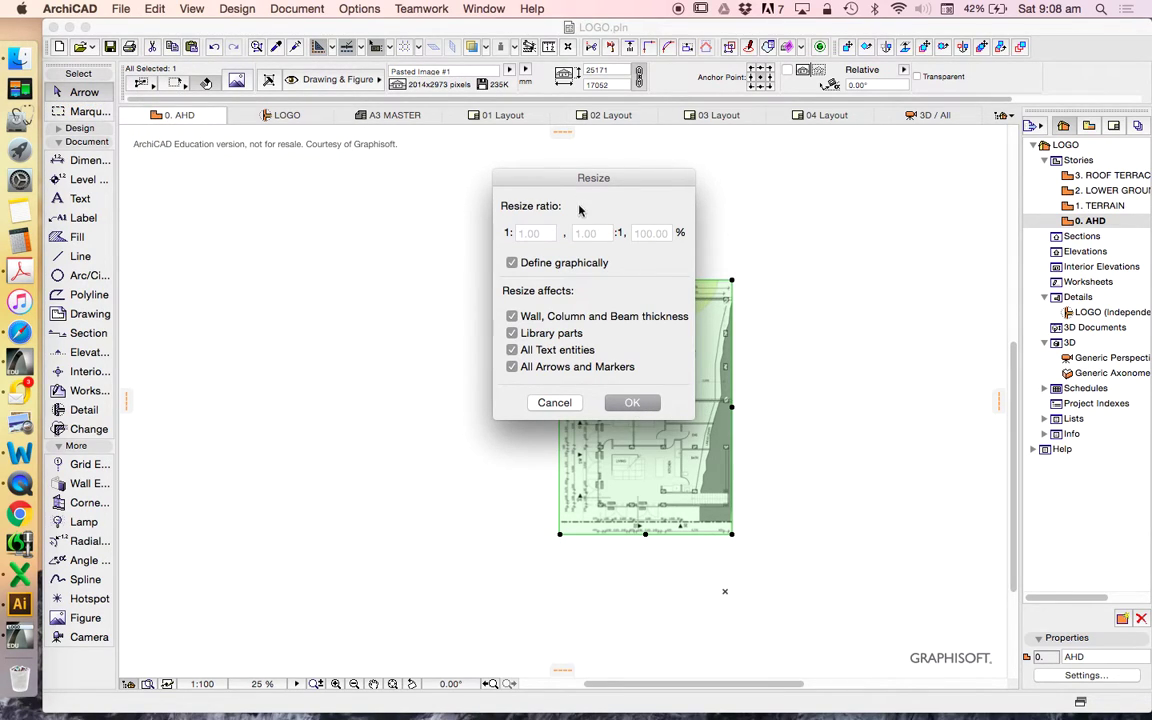
{"action": "left_click", "coordinate": [633, 402]}
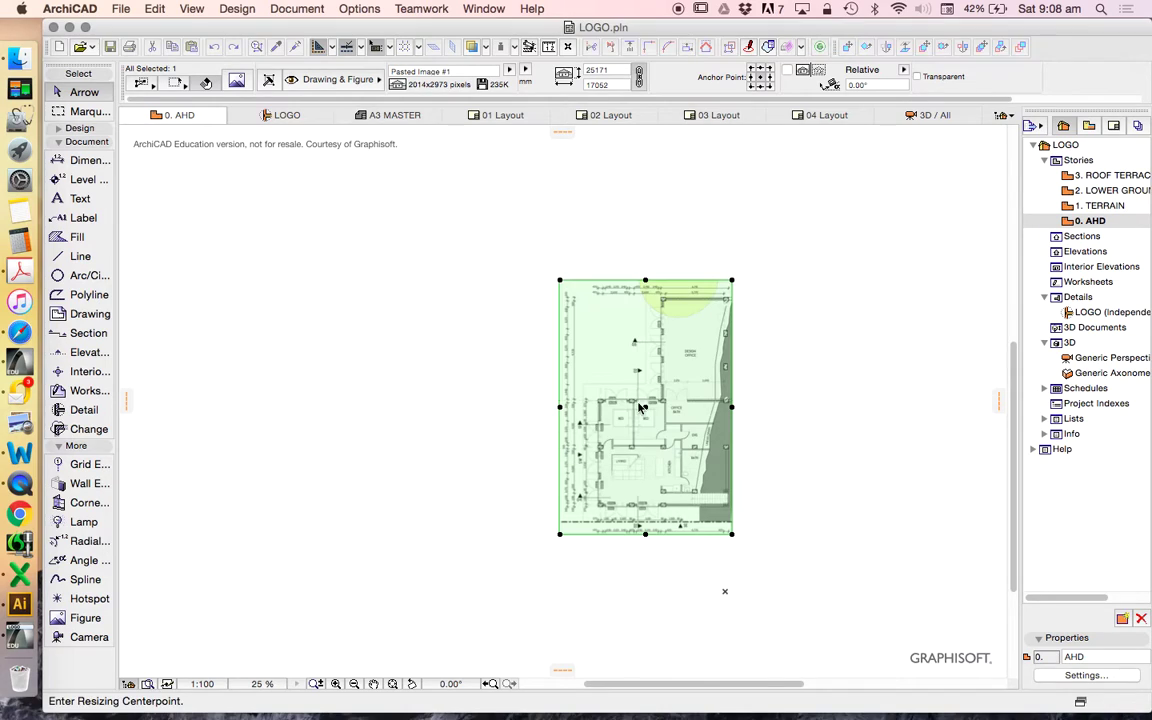
{"action": "scroll", "coordinate": [560, 300], "scroll_direction": "up", "scroll_amount": 5}
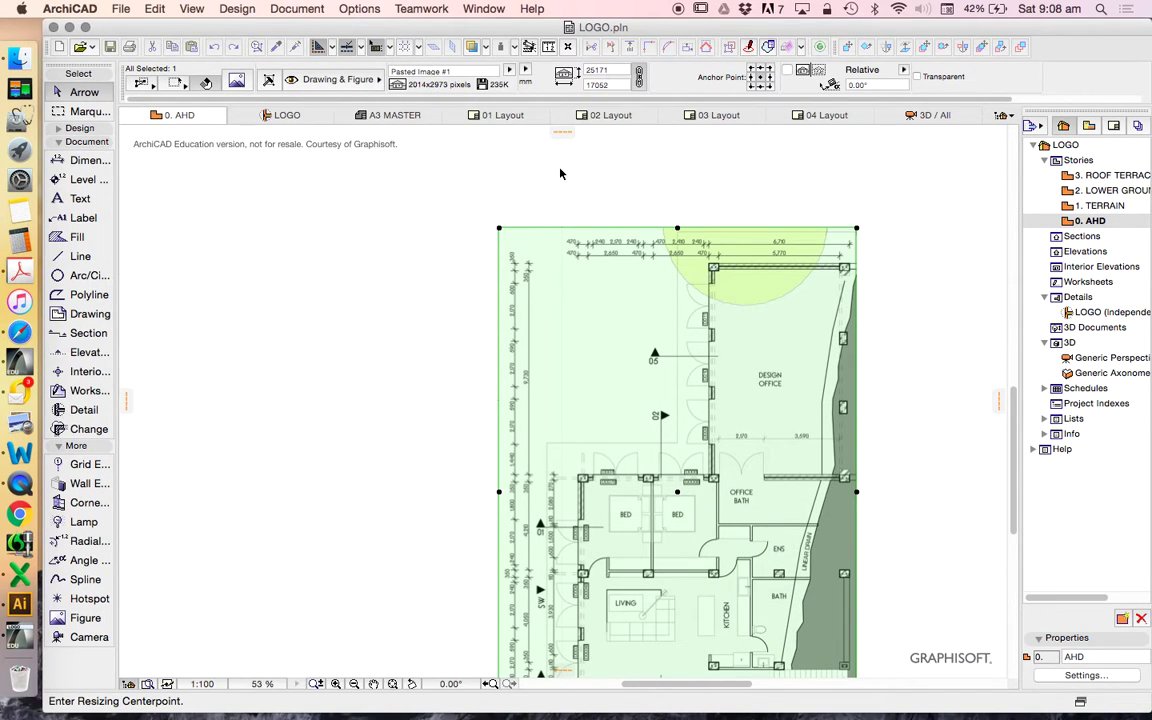
{"action": "scroll", "coordinate": [578, 228], "scroll_direction": "down", "scroll_amount": 3}
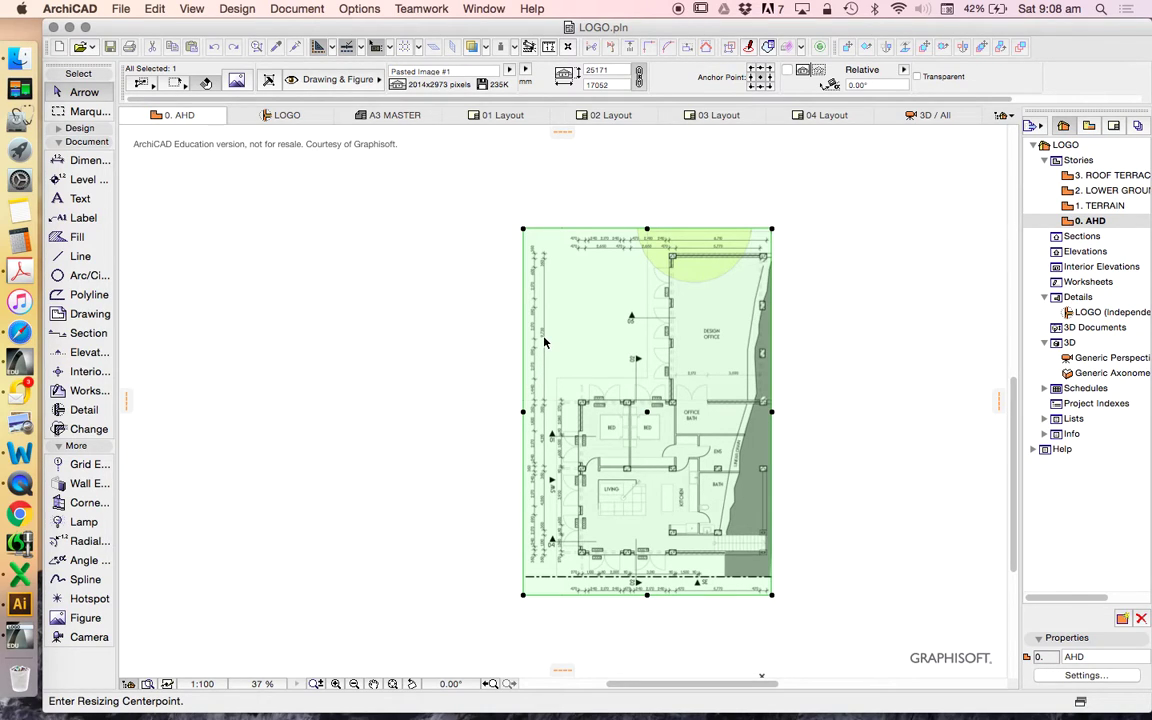
{"action": "scroll", "coordinate": [544, 298], "scroll_direction": "up", "scroll_amount": 6}
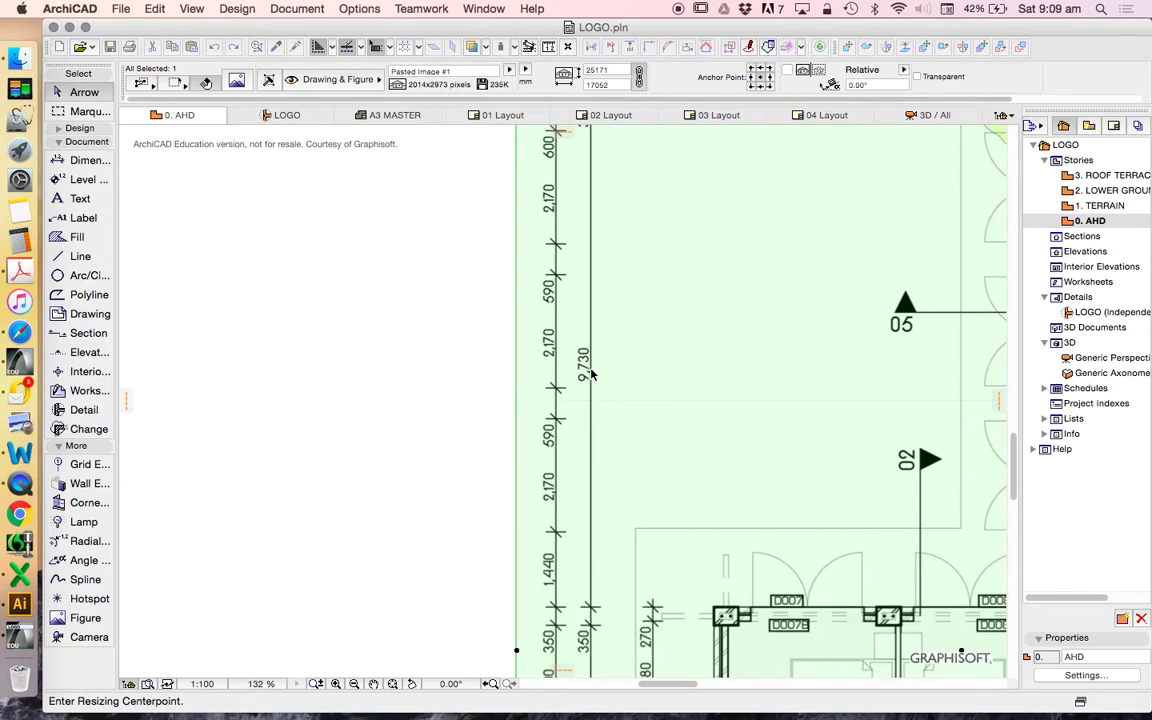
{"action": "scroll", "coordinate": [598, 307], "scroll_direction": "down", "scroll_amount": 3}
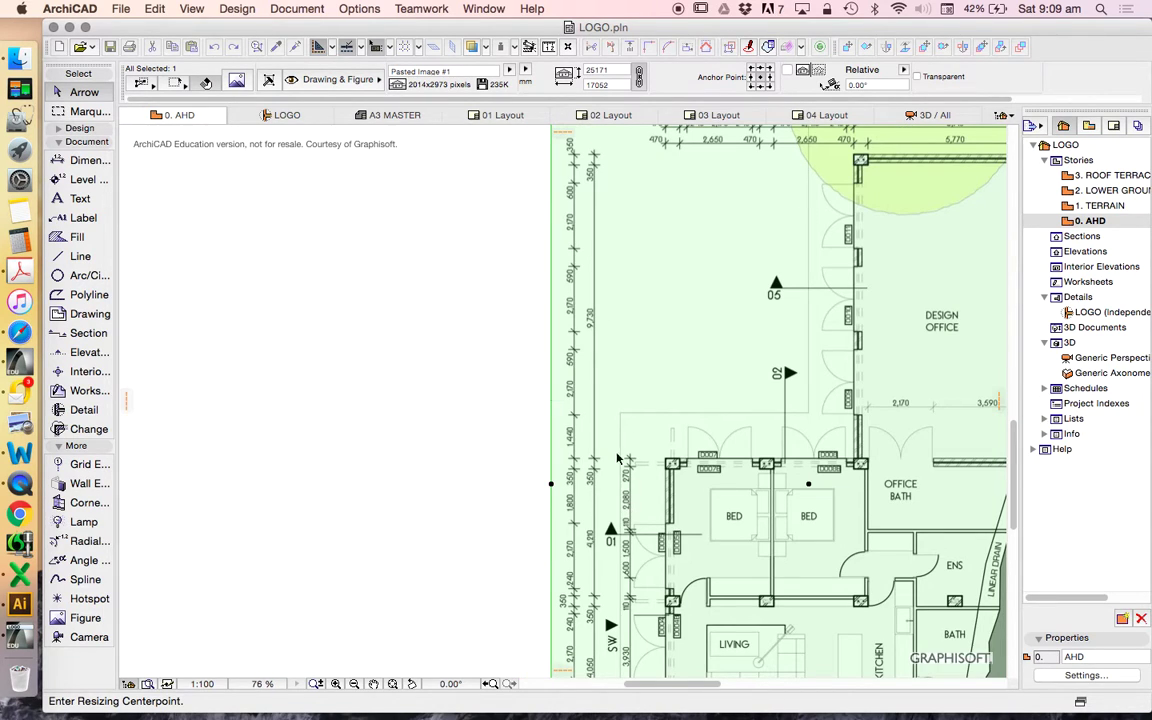
{"action": "scroll", "coordinate": [594, 459], "scroll_direction": "up", "scroll_amount": 15}
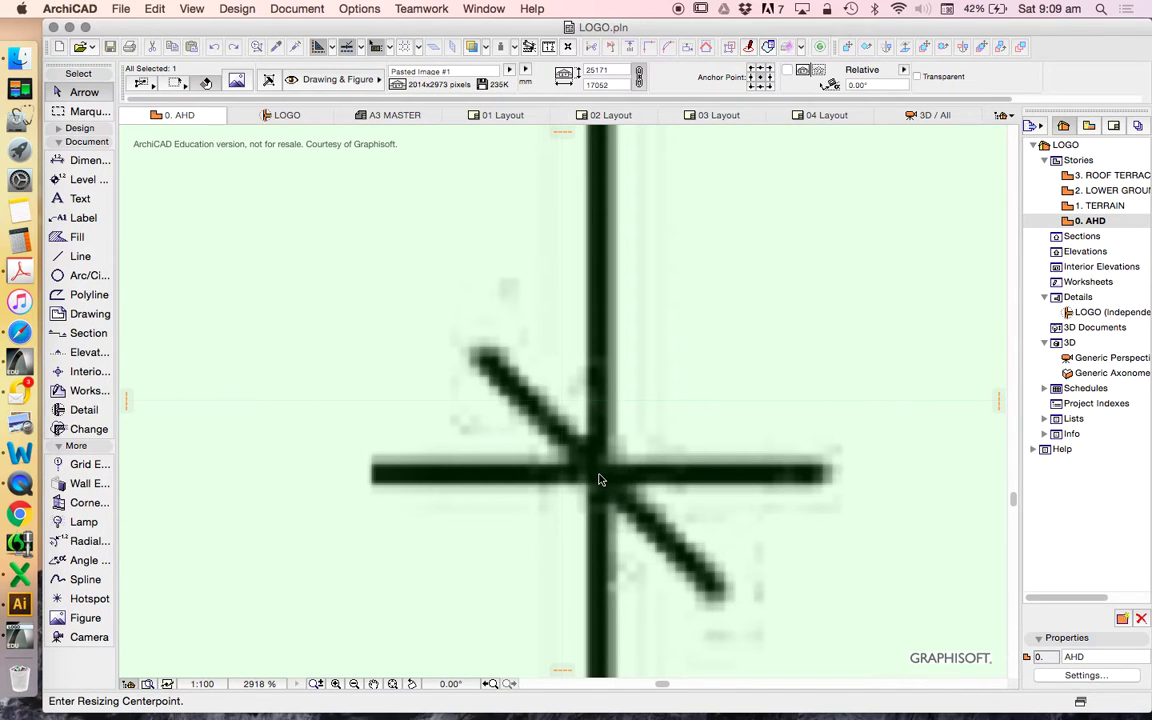
{"action": "left_click", "coordinate": [598, 481]}
Try to set the first resize vector up to the upper tick of the 9,730 dimension line
{"action": "scroll", "coordinate": [630, 500], "scroll_direction": "down", "scroll_amount": 15}
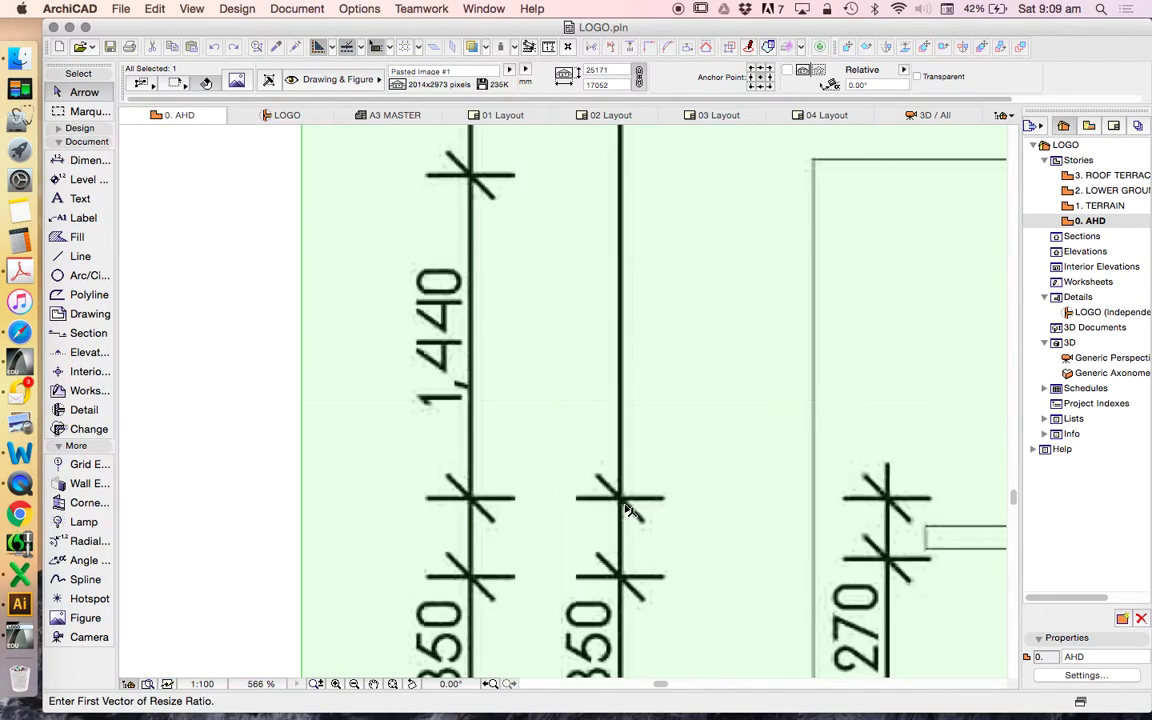
{"action": "scroll", "coordinate": [590, 150], "scroll_direction": "up", "scroll_amount": 2}
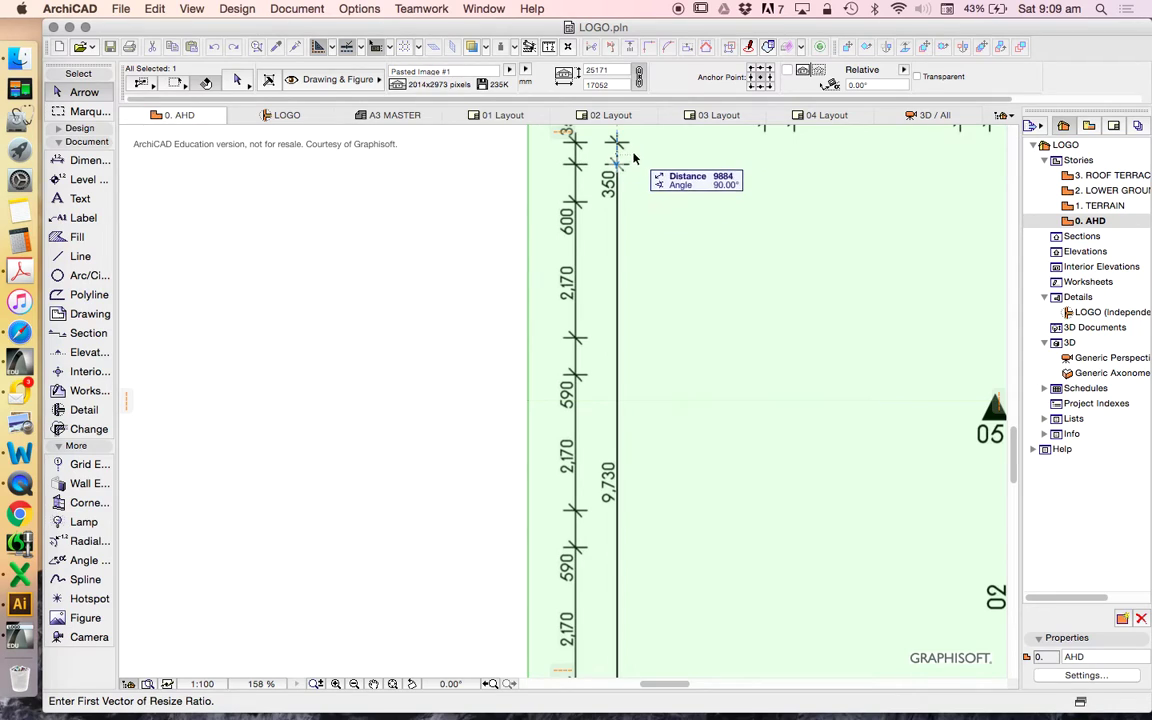
{"action": "scroll", "coordinate": [620, 165], "scroll_direction": "up", "scroll_amount": 5}
{"action": "left_click", "coordinate": [588, 190]}
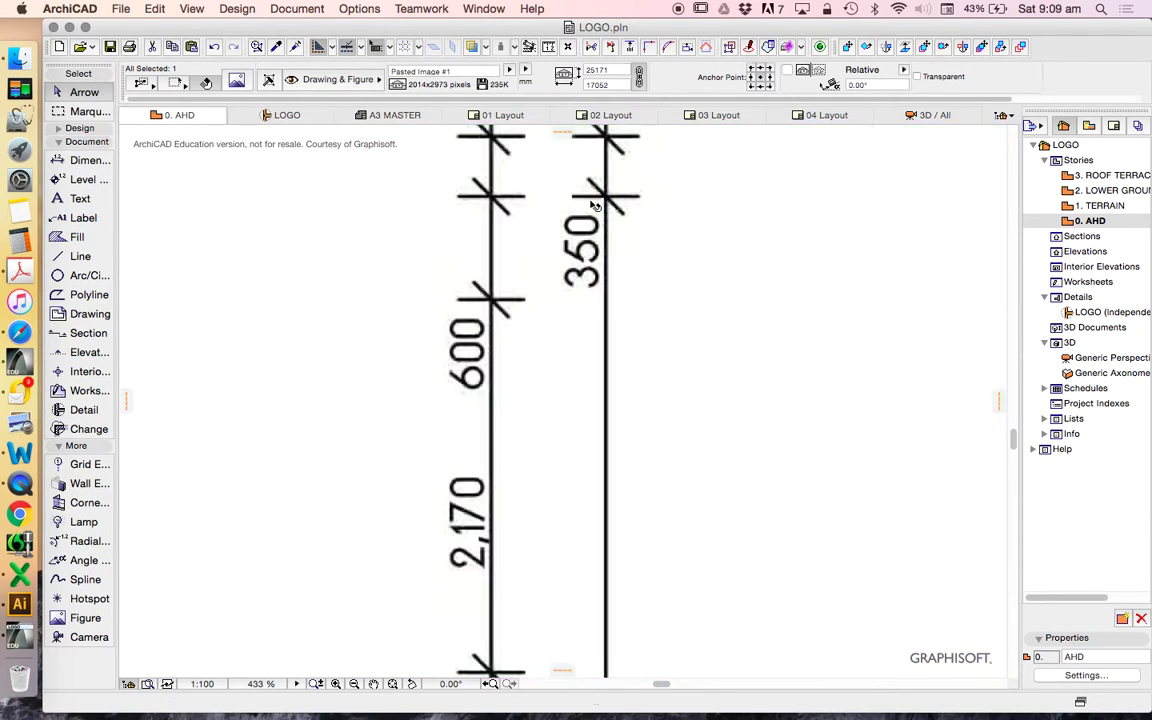
Place a copy of the plan image horizontally to the right of the original and shrink it proportionally to about 10714 by 15816 mm
{"action": "scroll", "coordinate": [450, 190], "scroll_direction": "down", "scroll_amount": 10}
{"action": "right_click", "coordinate": [330, 274]}
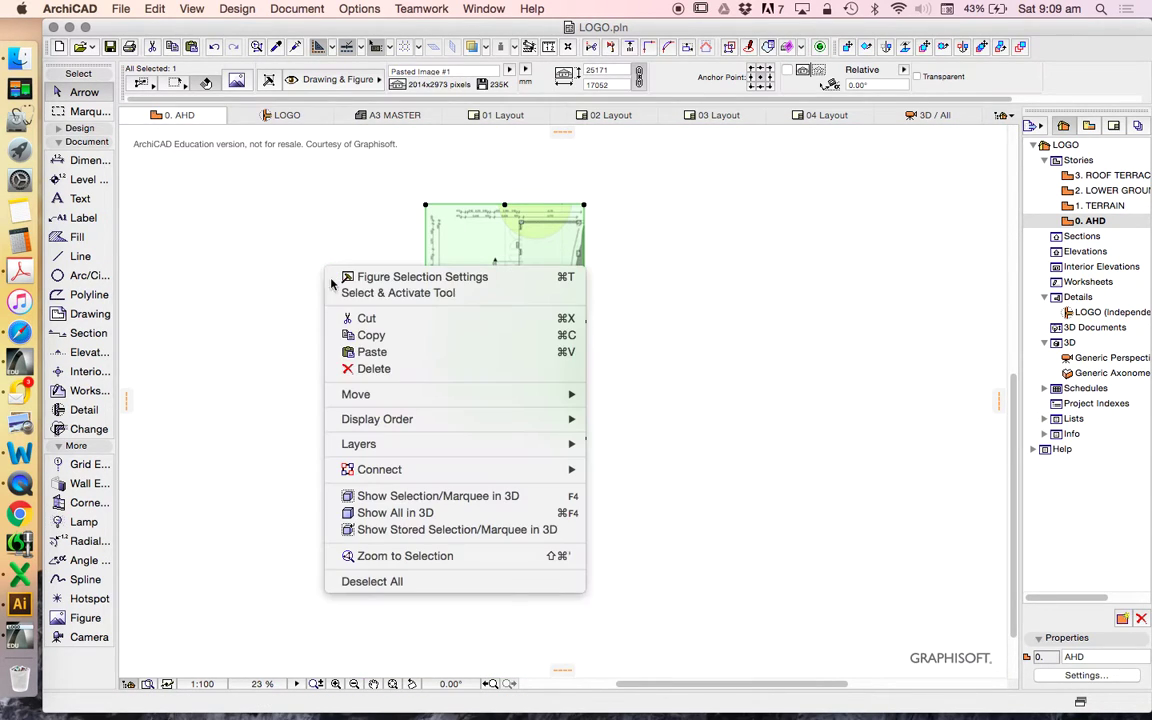
{"action": "mouse_move", "coordinate": [427, 393]}
{"action": "left_click", "coordinate": [738, 486]}
{"action": "left_click", "coordinate": [479, 403]}
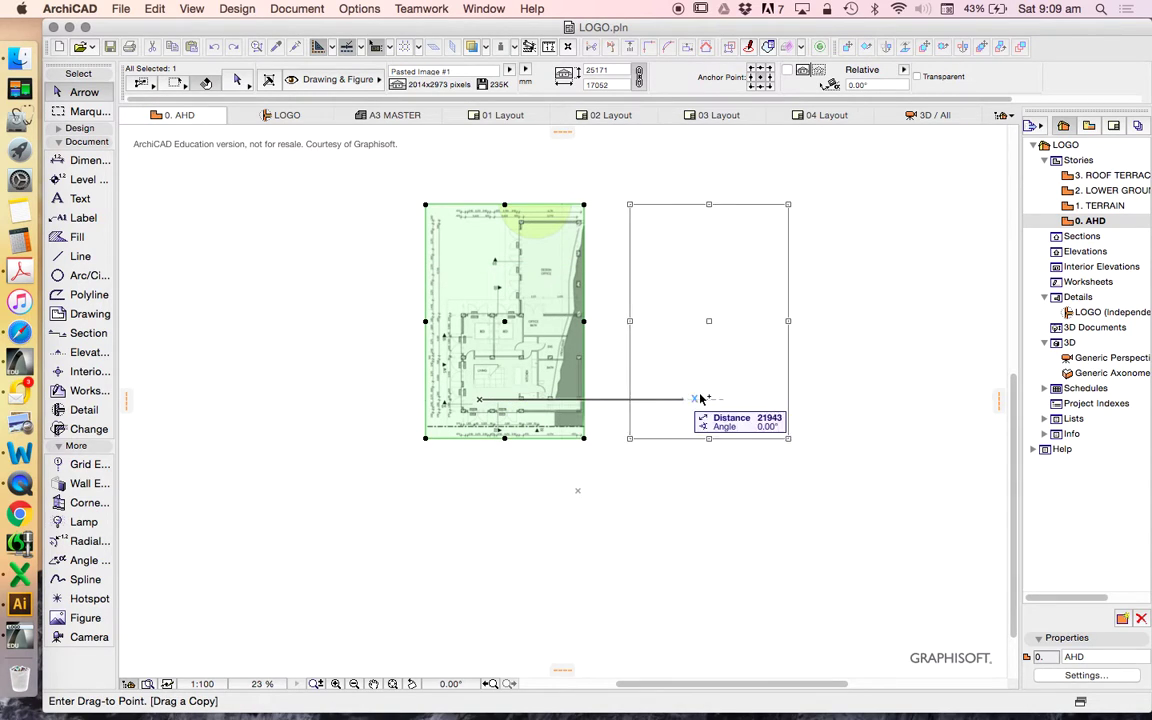
{"action": "left_click", "coordinate": [765, 401]}
{"action": "left_click", "coordinate": [867, 206]}
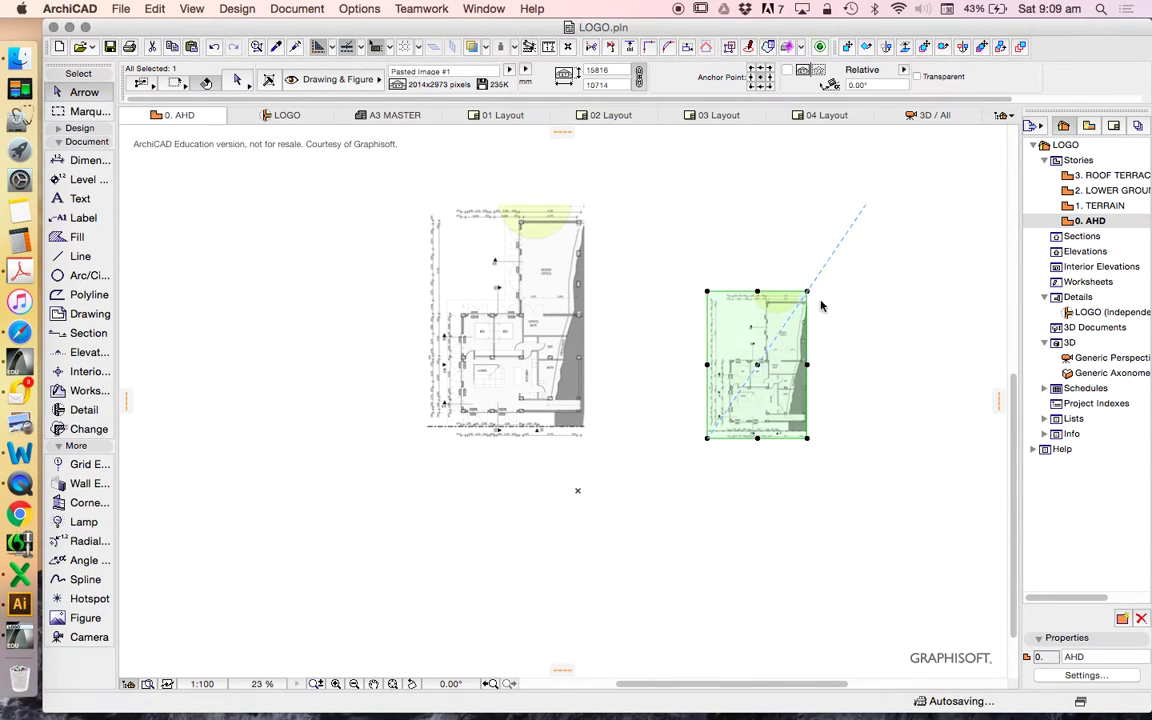
{"action": "left_click", "coordinate": [815, 300]}
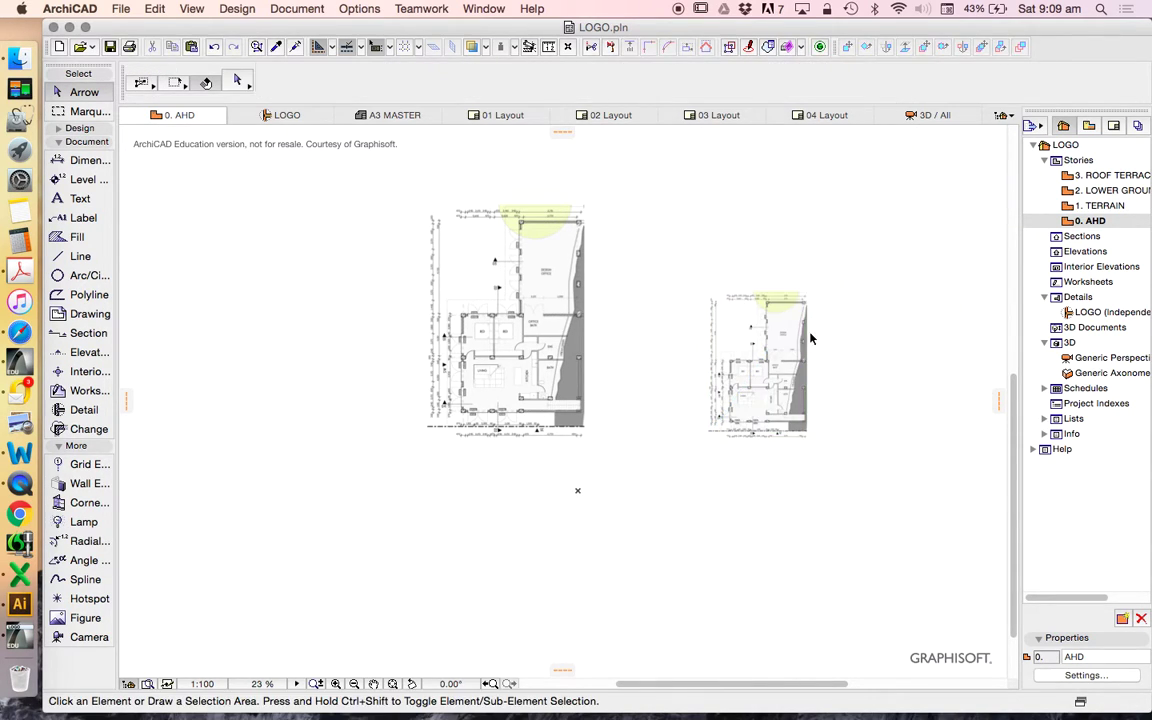
Start a graphically defined resize of the smaller plan copy, with its centerpoint on the lower tick of the 9,730 dimension
{"action": "left_click", "coordinate": [154, 8]}
{"action": "mouse_move", "coordinate": [235, 326]}
{"action": "left_click", "coordinate": [407, 358]}
{"action": "left_click", "coordinate": [625, 404]}
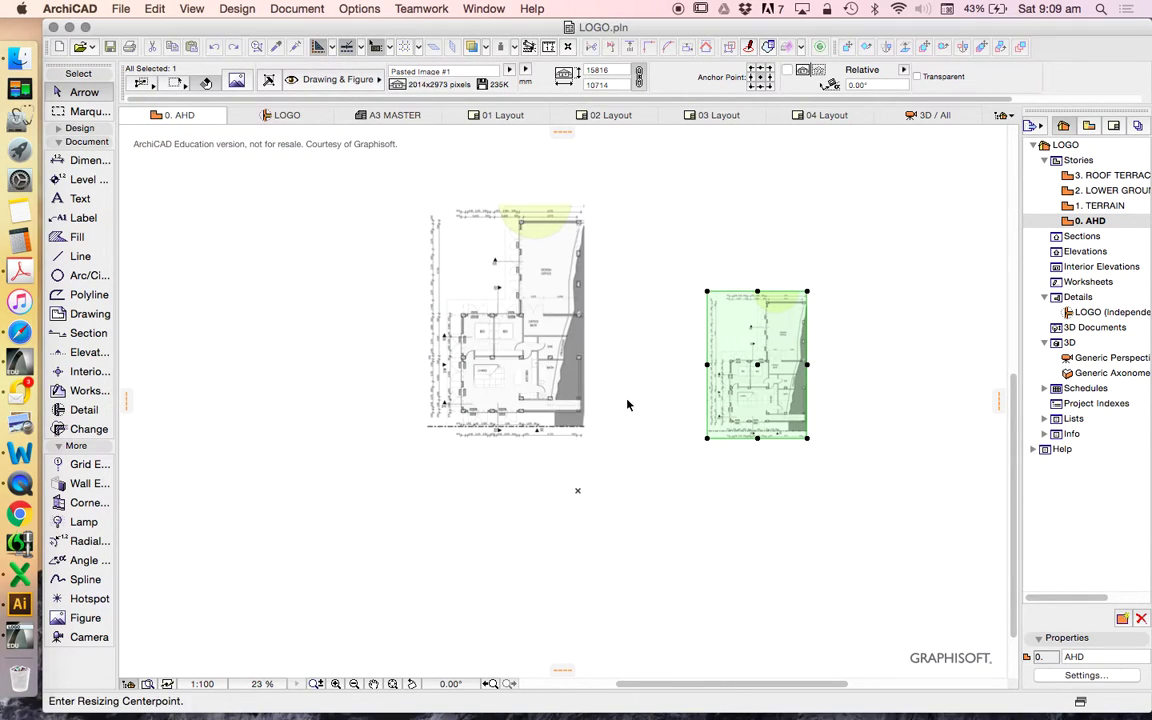
{"action": "scroll", "coordinate": [717, 275], "scroll_direction": "up", "scroll_amount": 5}
{"action": "scroll", "coordinate": [717, 275], "scroll_direction": "up", "scroll_amount": 15}
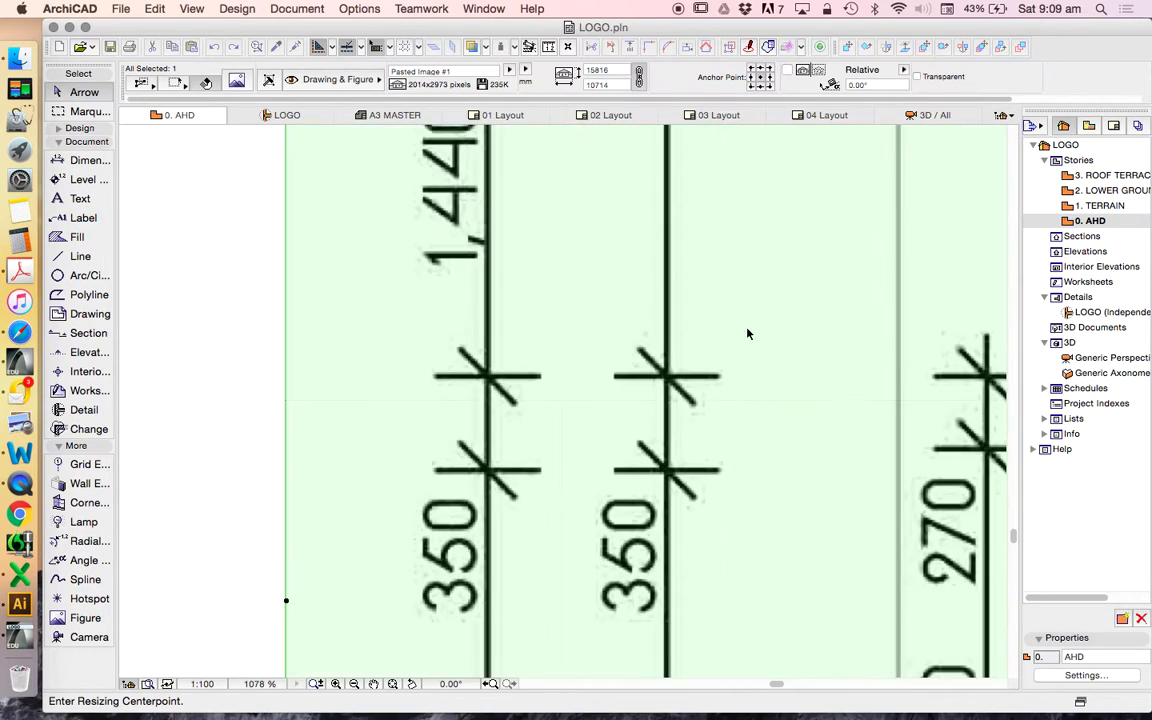
{"action": "scroll", "coordinate": [686, 392], "scroll_direction": "up", "scroll_amount": 5}
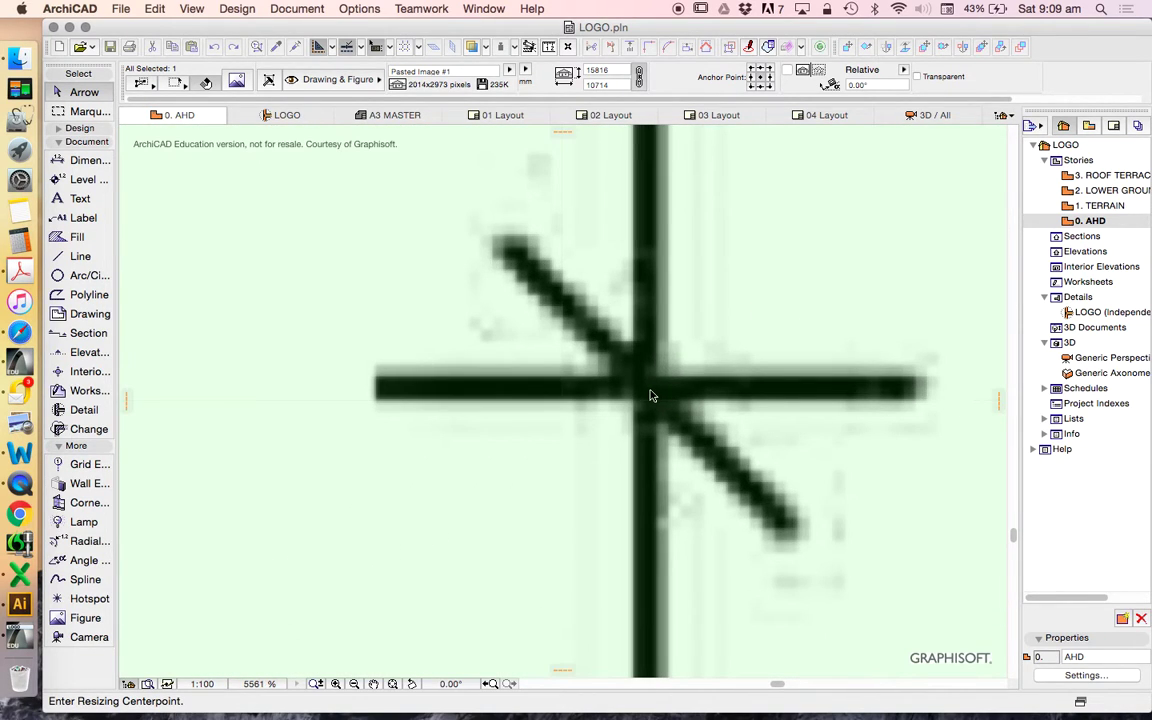
{"action": "left_click", "coordinate": [649, 395]}
Set the first resize vector vertically along the 9,730 dimension line to its upper tick on the smaller plan copy
{"action": "scroll", "coordinate": [642, 508], "scroll_direction": "down", "scroll_amount": 15}
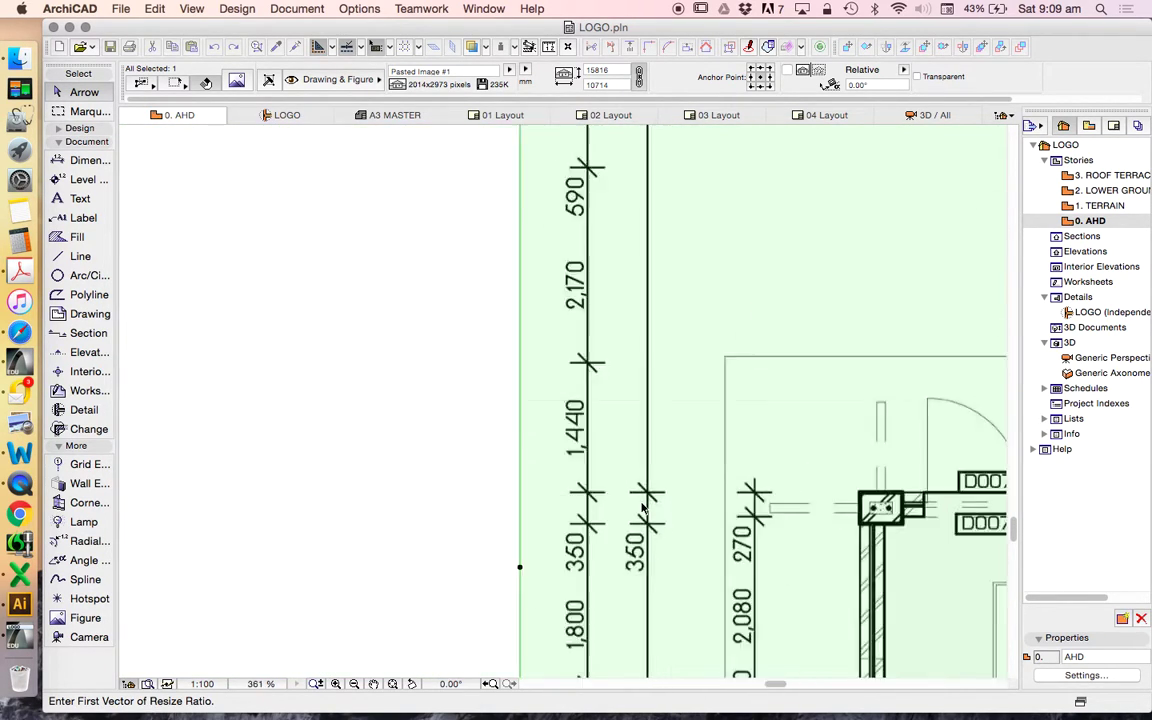
{"action": "scroll", "coordinate": [650, 515], "scroll_direction": "down", "scroll_amount": 2}
{"action": "scroll", "coordinate": [645, 400], "scroll_direction": "up", "scroll_amount": 6}
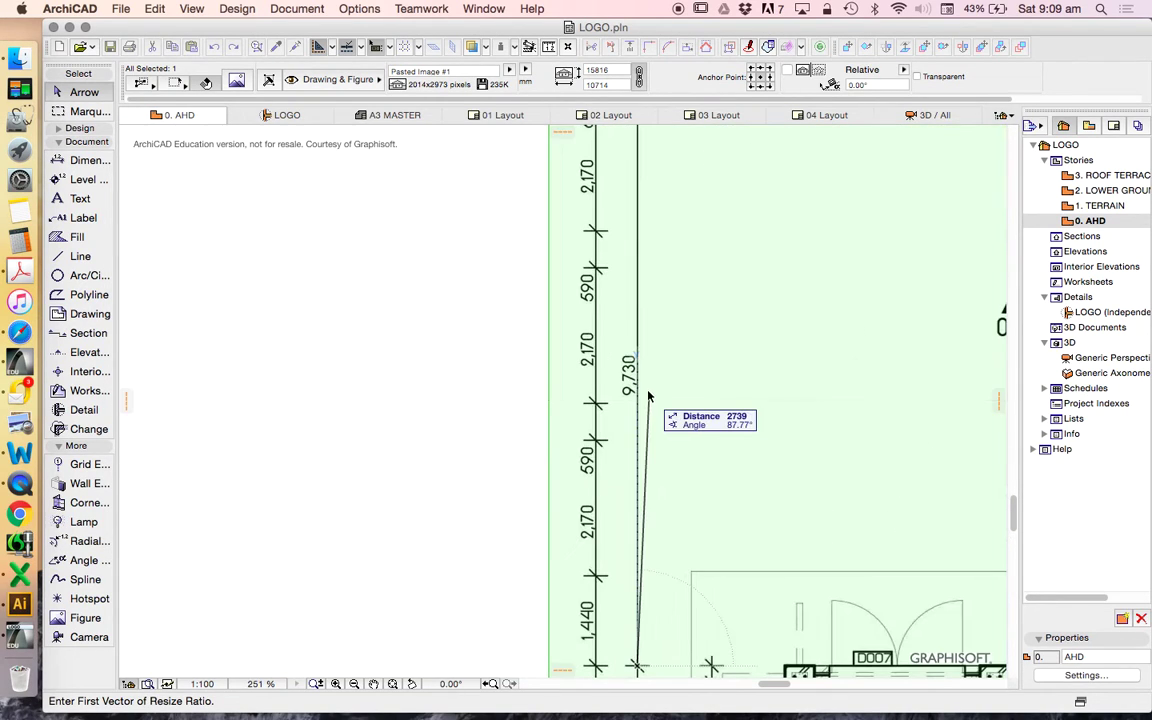
{"action": "scroll", "coordinate": [654, 462], "scroll_direction": "down", "scroll_amount": 6}
{"action": "scroll", "coordinate": [640, 290], "scroll_direction": "up", "scroll_amount": 10}
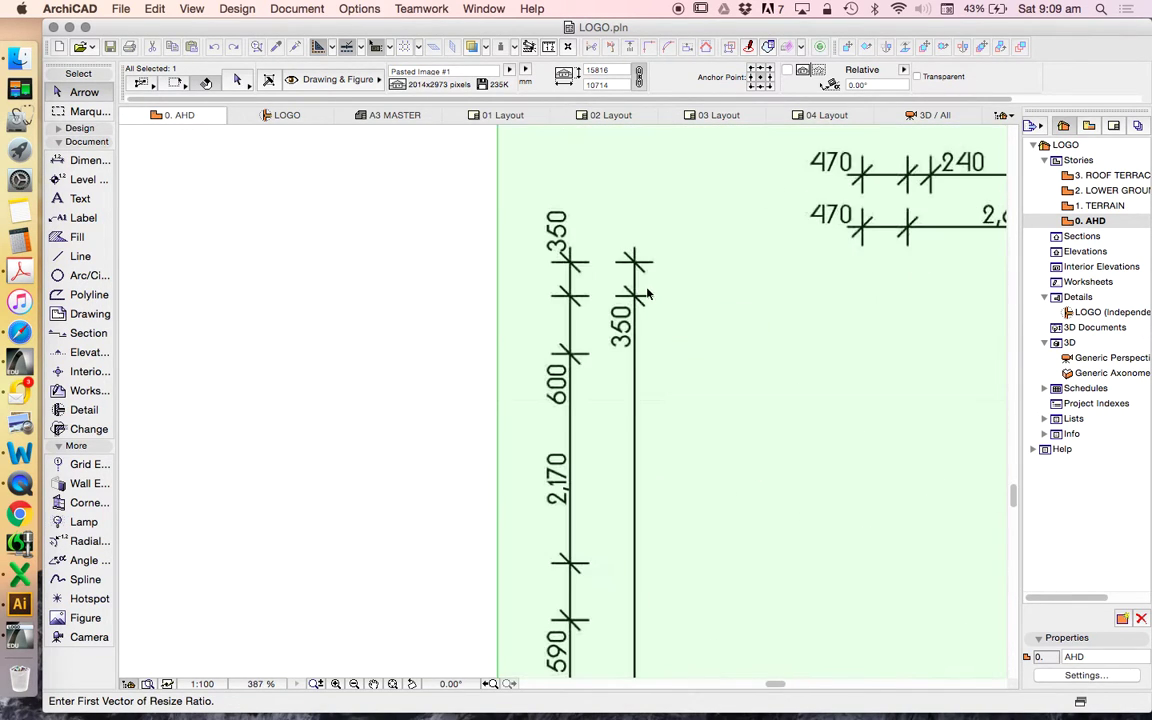
{"action": "scroll", "coordinate": [634, 292], "scroll_direction": "up", "scroll_amount": 3}
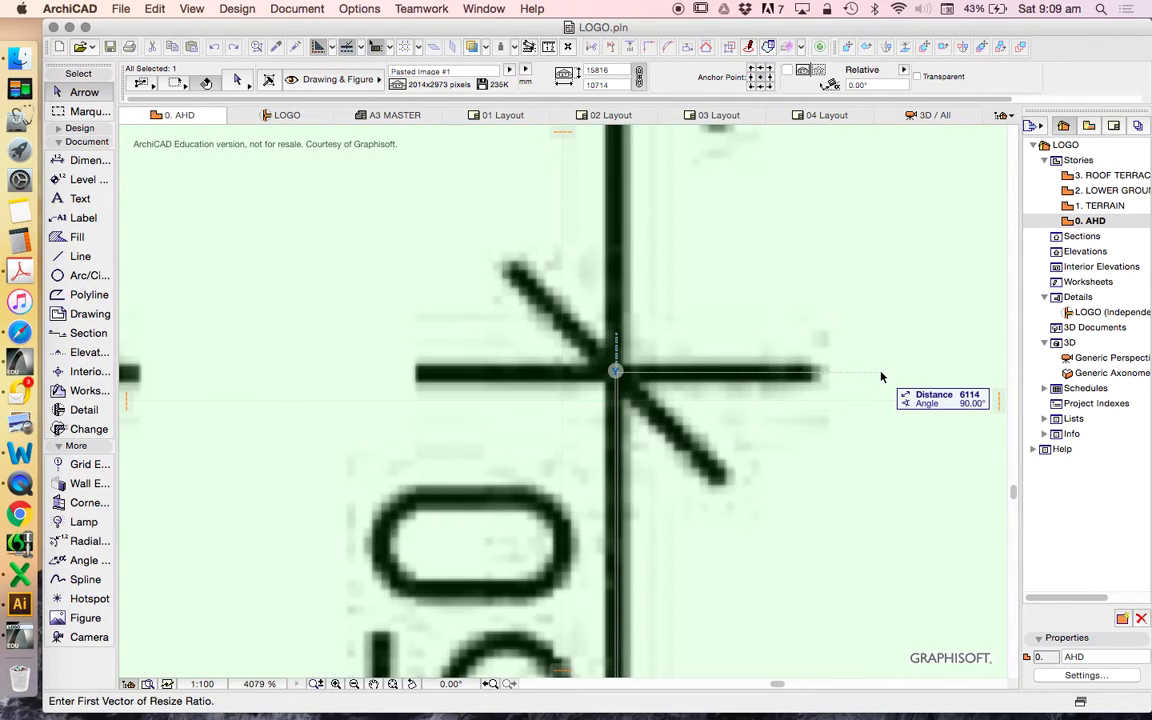
{"action": "left_click", "coordinate": [881, 376]}
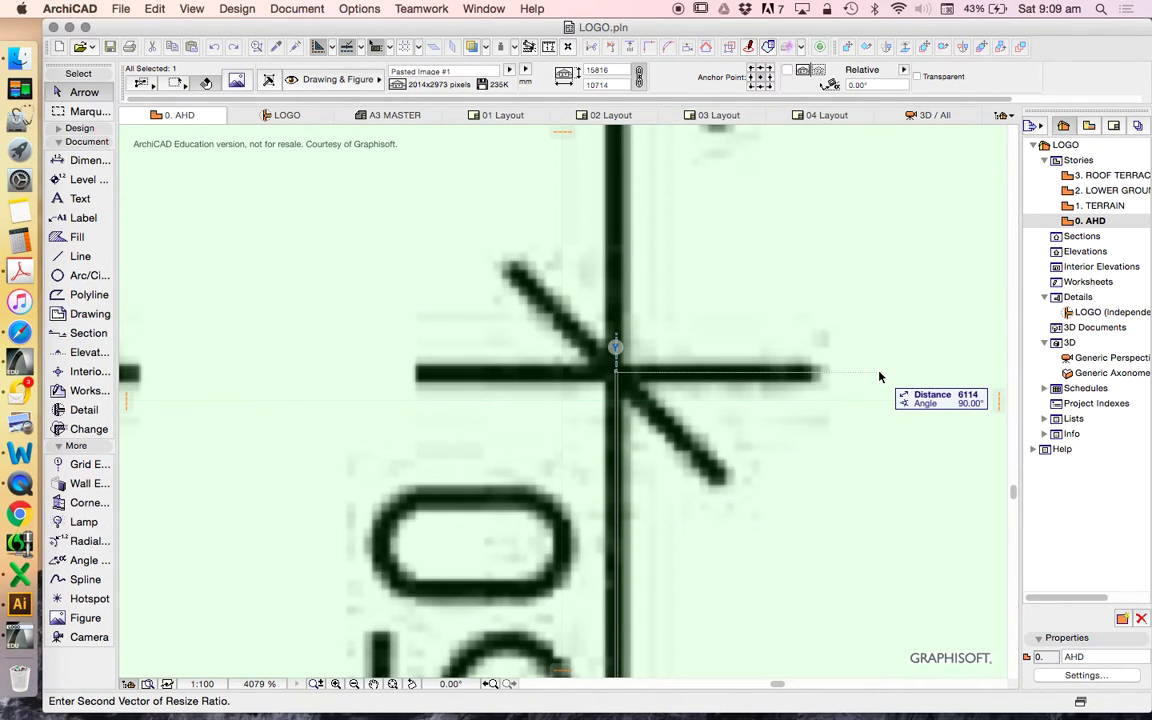
Set the second resize vector to 9730 mm at 90° to bring the plan copy to real scale, and deselect it
{"action": "scroll", "coordinate": [881, 376], "scroll_direction": "down", "scroll_amount": 10}
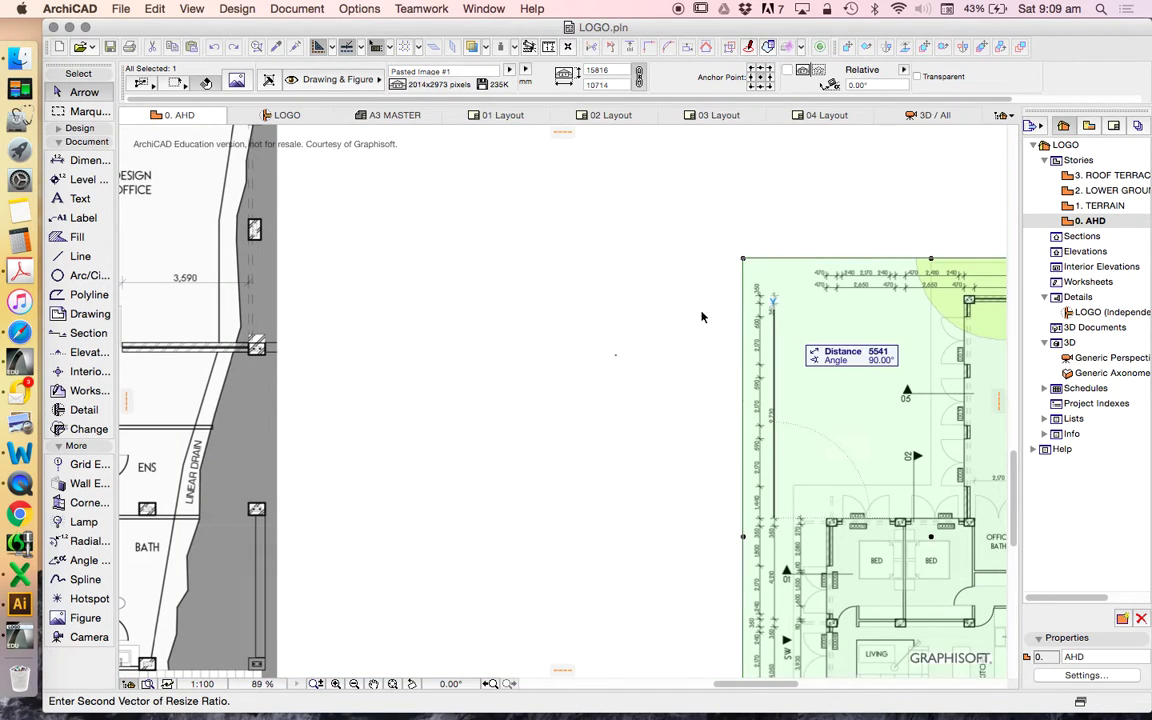
{"action": "scroll", "coordinate": [790, 330], "scroll_direction": "down", "scroll_amount": 5}
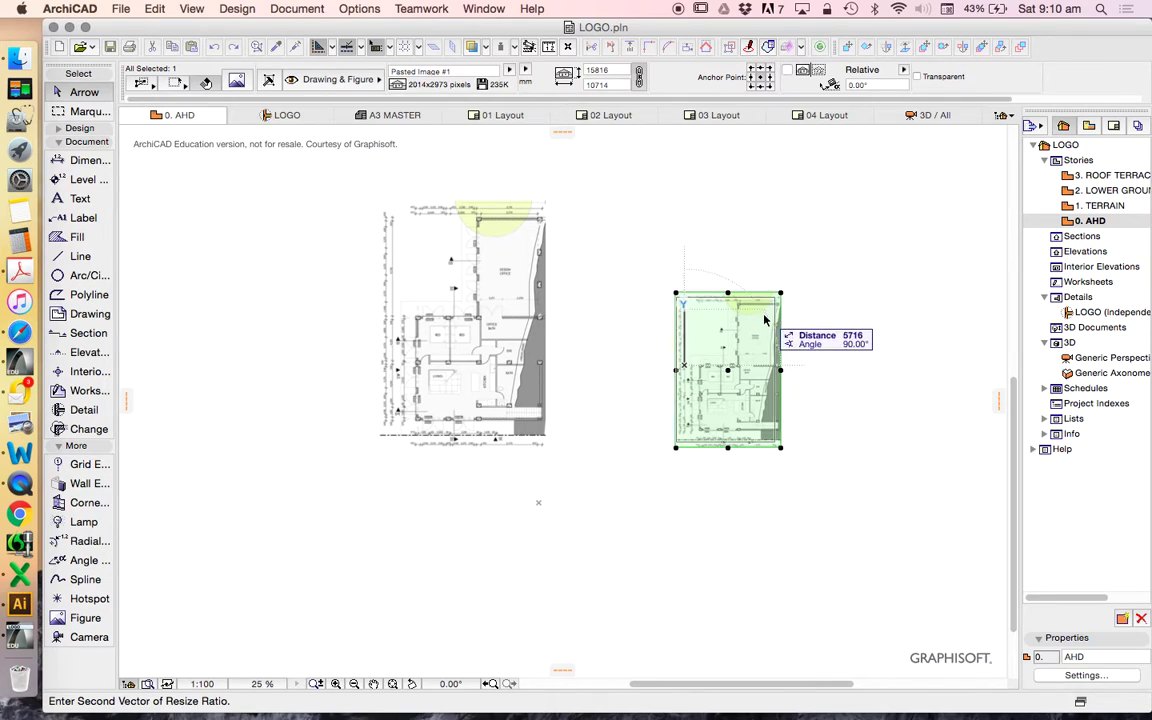
{"action": "scroll", "coordinate": [680, 300], "scroll_direction": "up", "scroll_amount": 6}
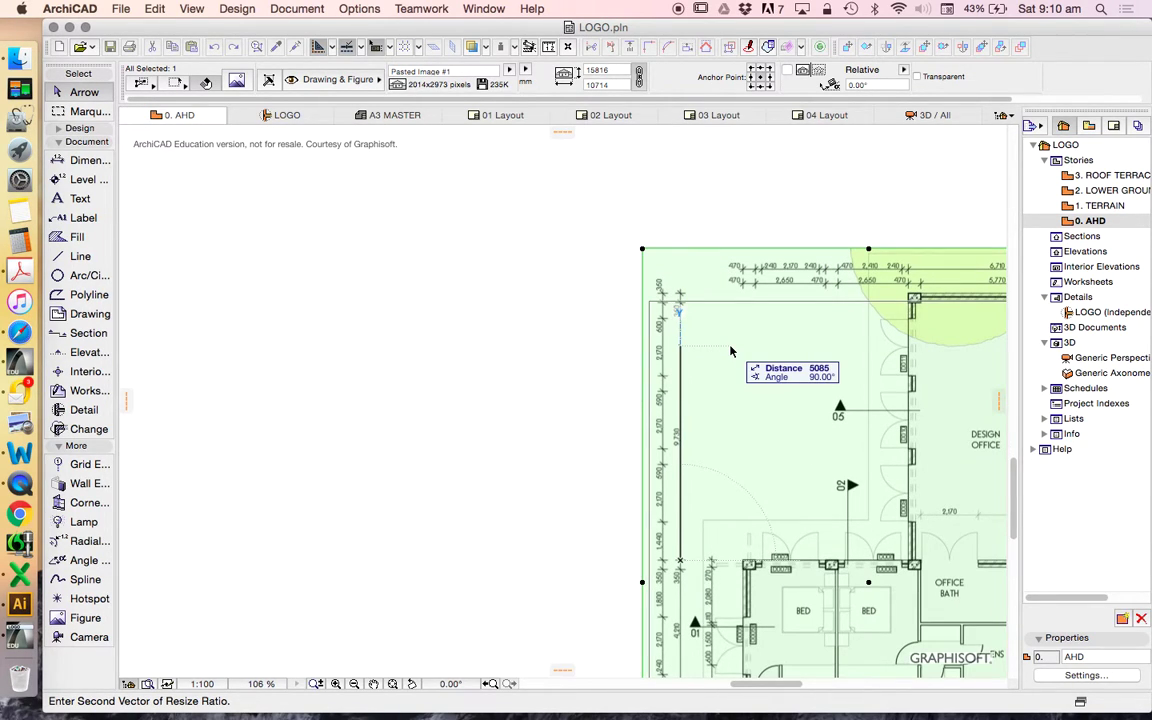
{"action": "type", "text": "97"}
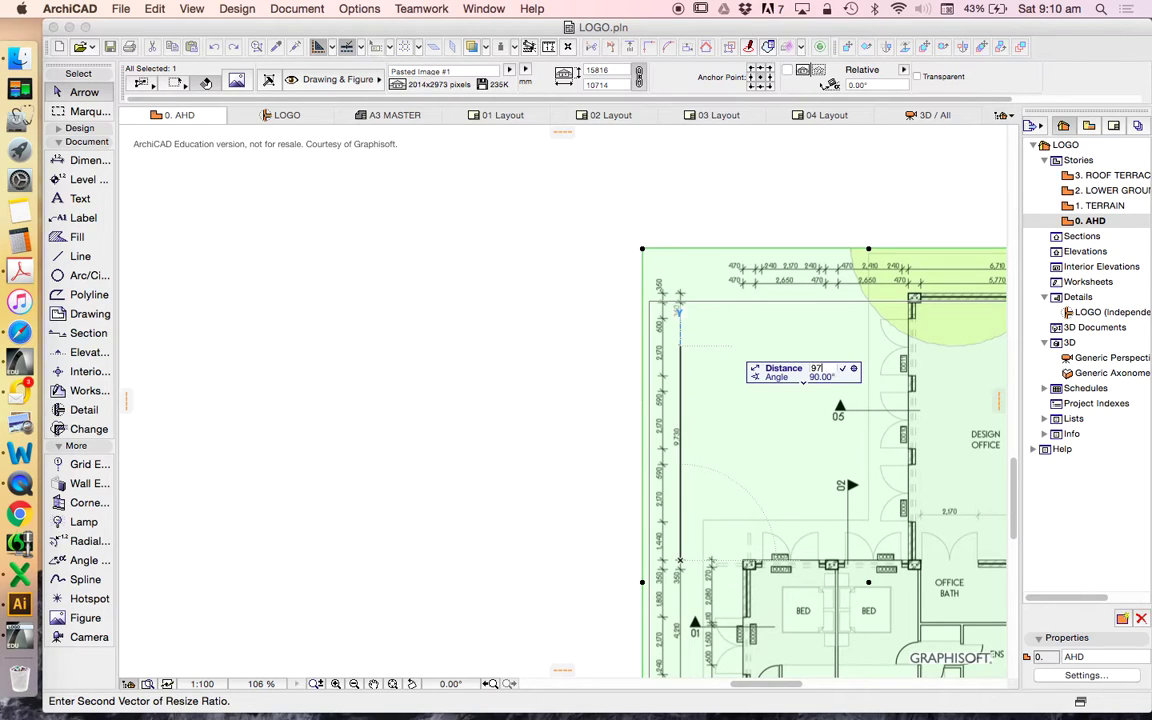
{"action": "type", "text": "30"}
{"action": "key", "text": "Return"}
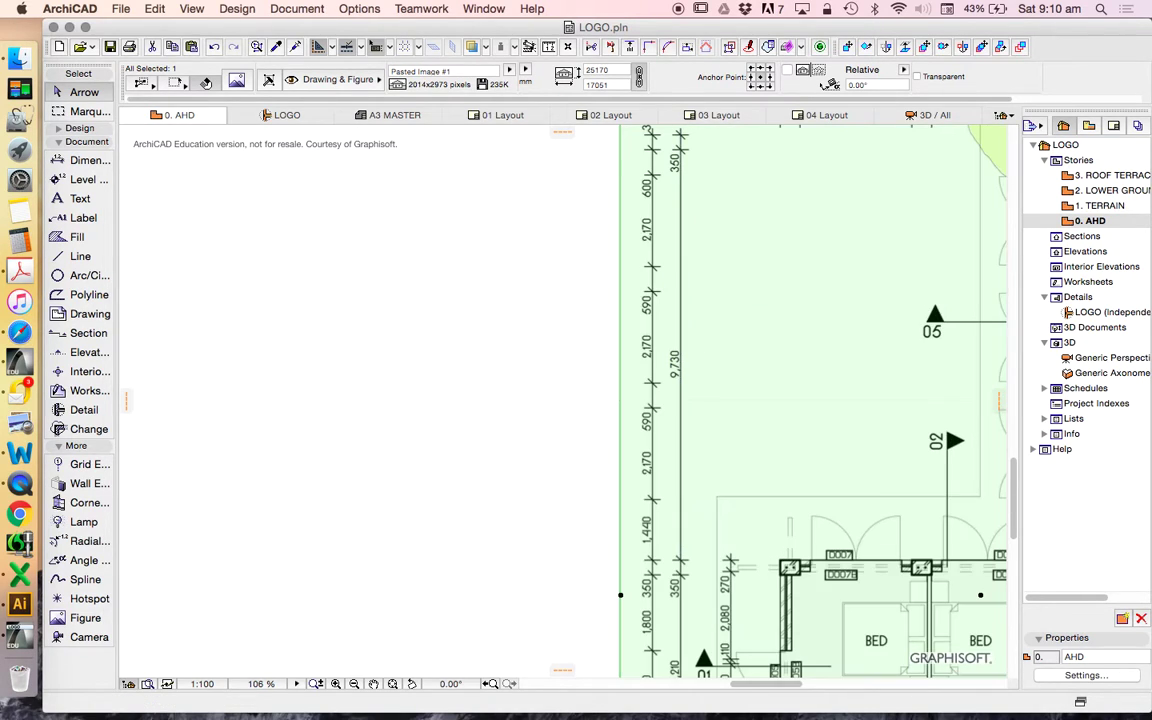
{"action": "scroll", "coordinate": [564, 497], "scroll_direction": "down", "scroll_amount": 6}
{"action": "left_click", "coordinate": [564, 497]}
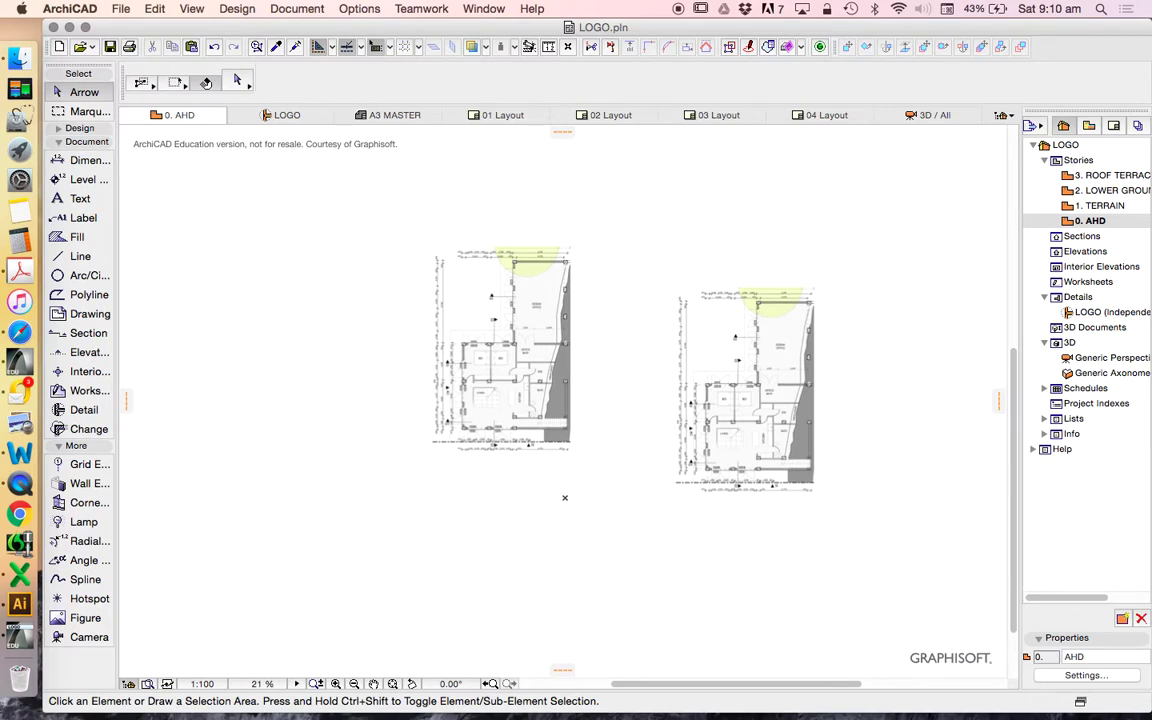
Move the rescaled plan copy straight up so its top edge aligns with the original plan image's top edge
{"action": "left_click", "coordinate": [676, 290]}
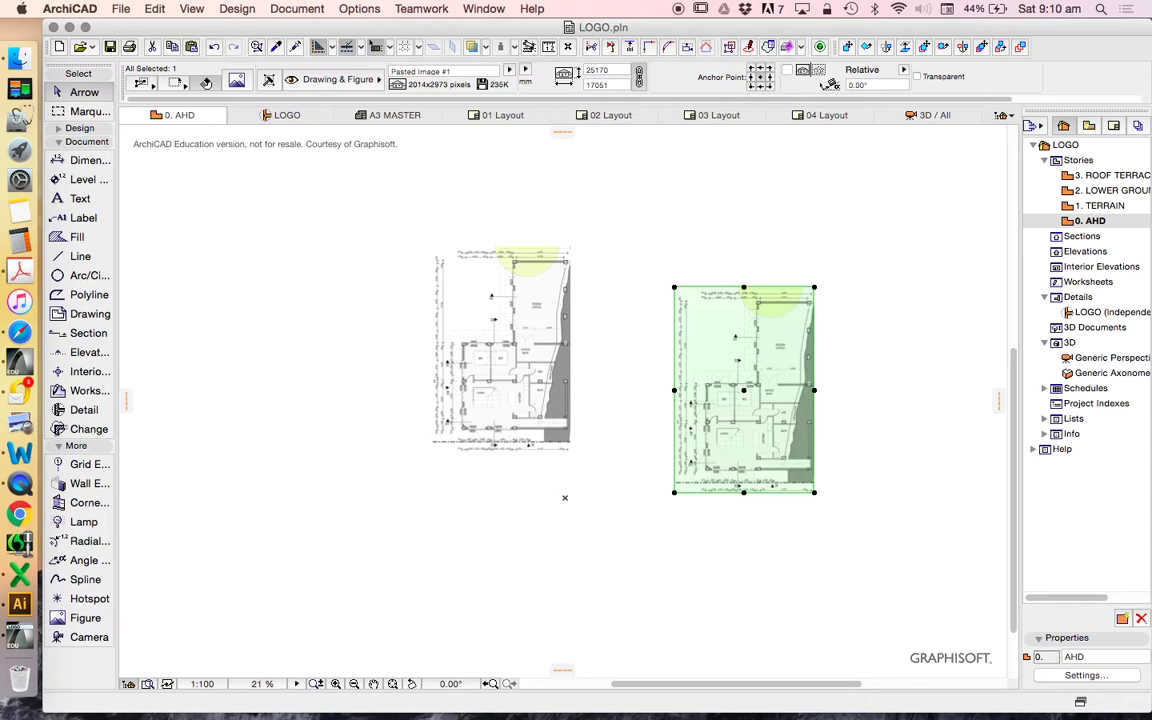
{"action": "right_click", "coordinate": [661, 224]}
{"action": "mouse_move", "coordinate": [760, 344]}
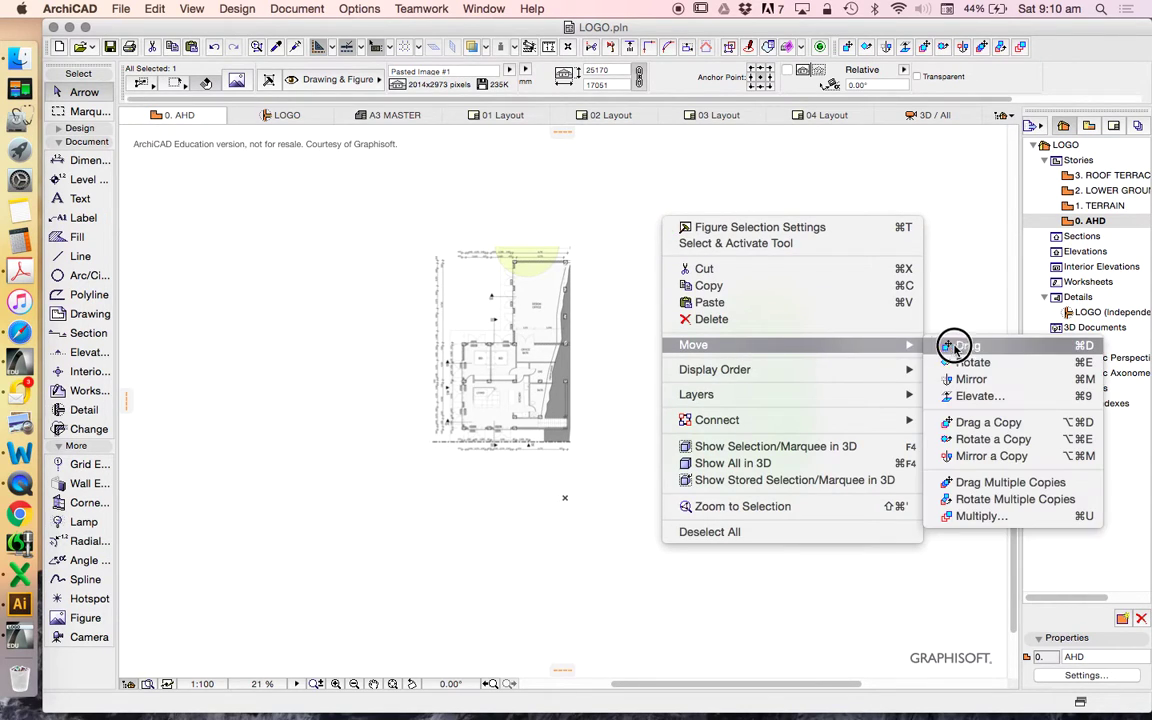
{"action": "left_click", "coordinate": [954, 343]}
{"action": "left_click", "coordinate": [675, 288]}
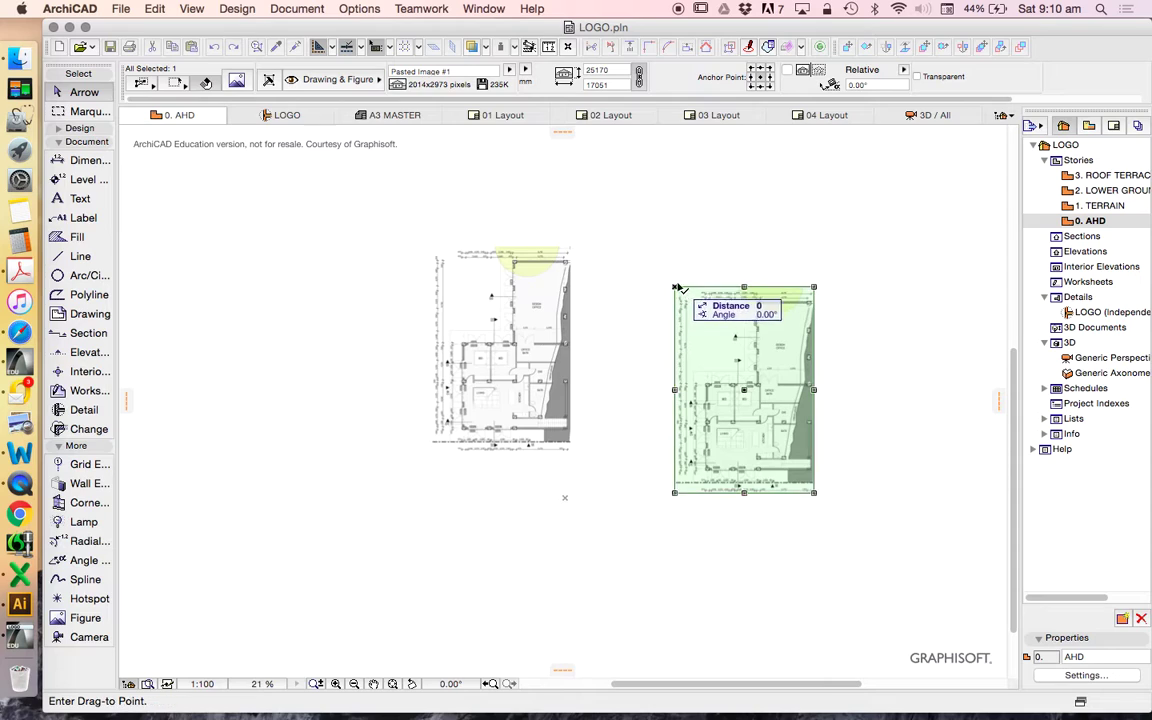
{"action": "left_click", "coordinate": [571, 248]}
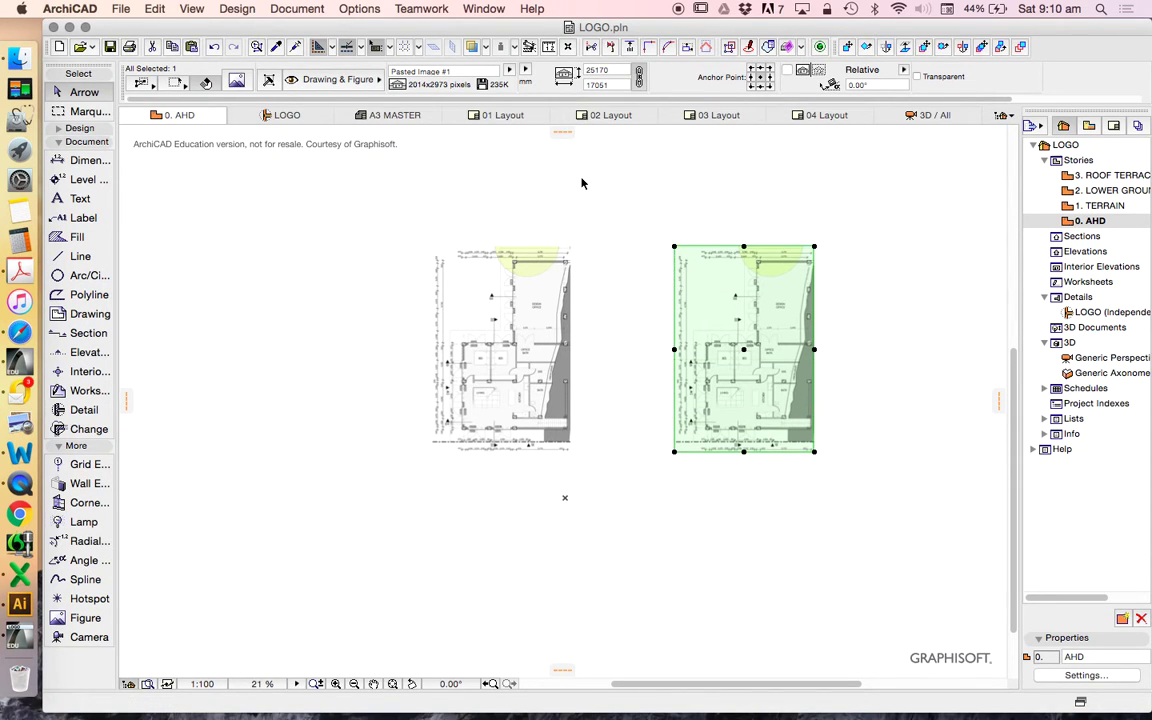
{"action": "scroll", "coordinate": [790, 286], "scroll_direction": "up", "scroll_amount": 3}
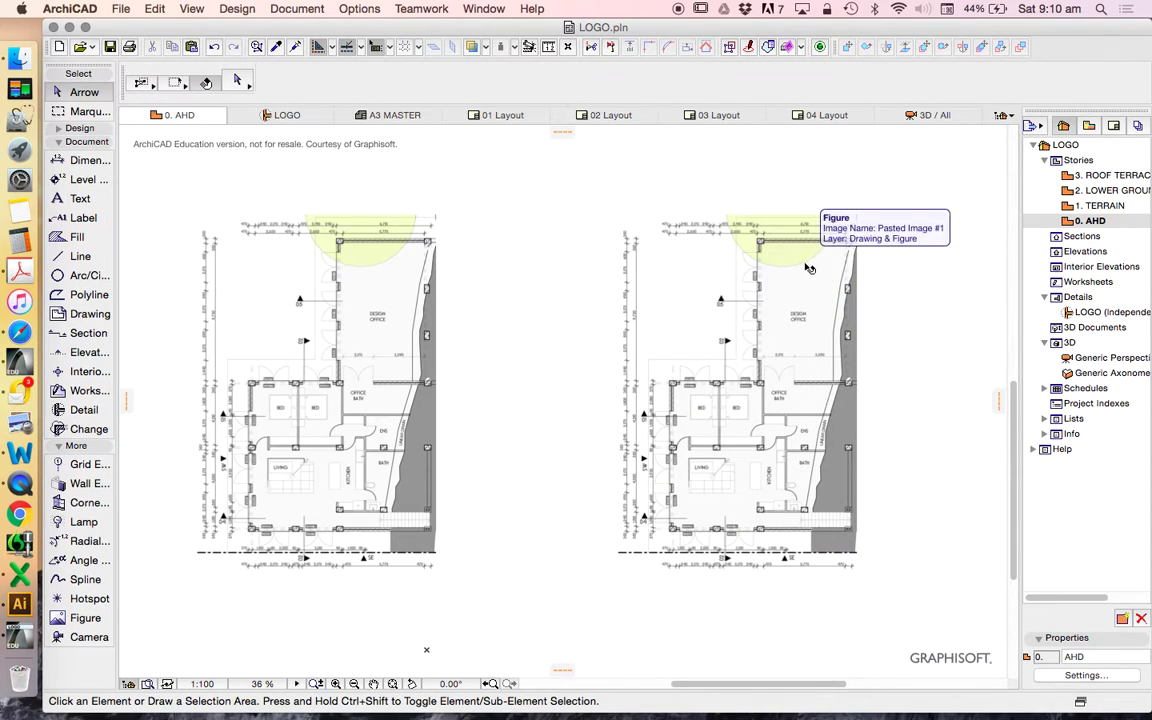
Delete the right-hand of the two side-by-side plan images on the AHD story
{"action": "left_click", "coordinate": [950, 375]}
{"action": "scroll", "coordinate": [755, 200], "scroll_direction": "down", "scroll_amount": 4}
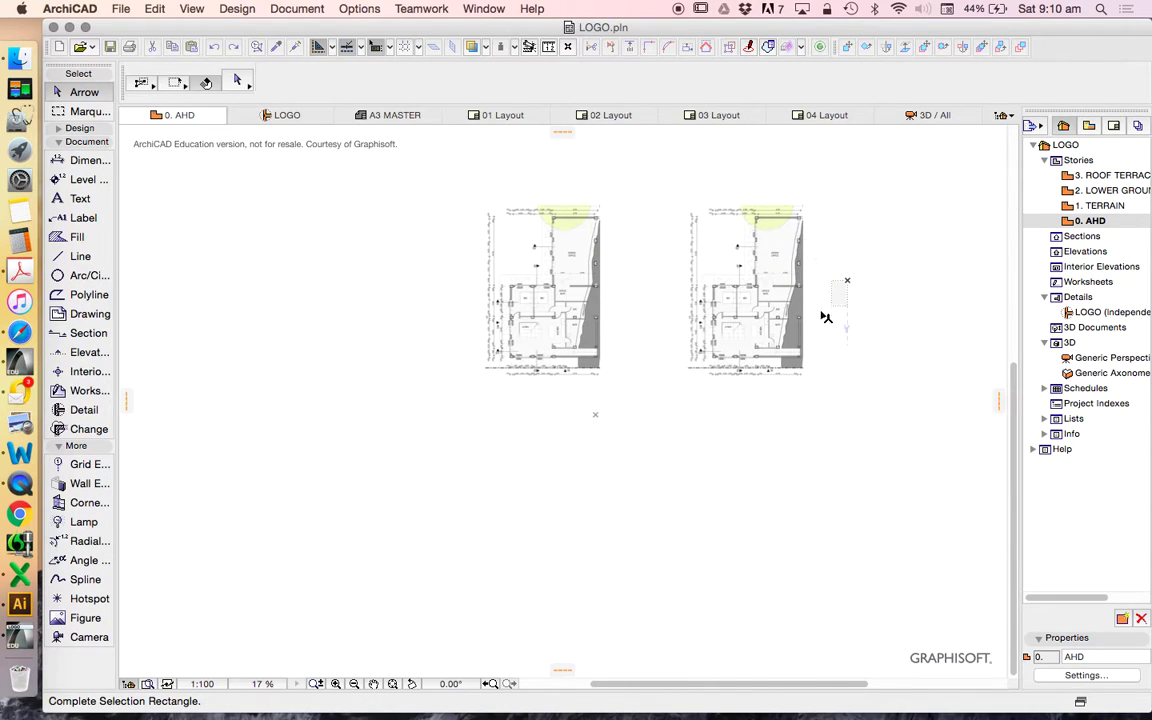
{"action": "left_click", "coordinate": [784, 311]}
{"action": "key", "text": "Delete"}
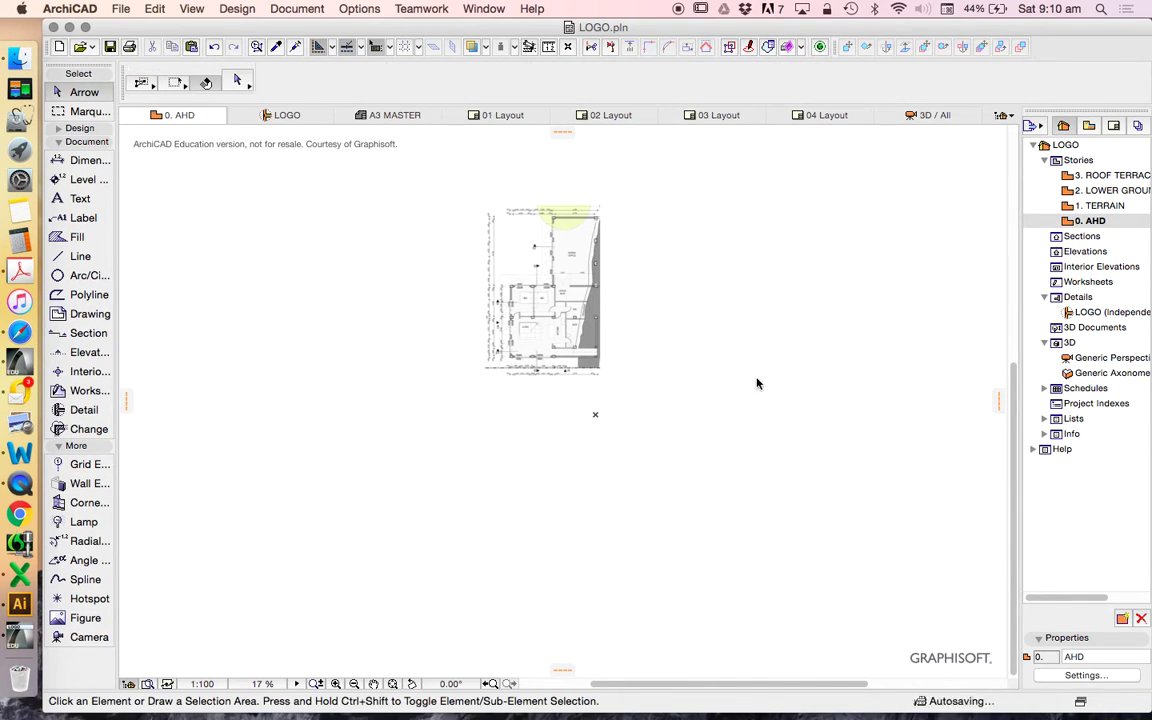
Open the TERRAIN story and delete all the logo elements placed on it
{"action": "scroll", "coordinate": [527, 244], "scroll_direction": "up", "scroll_amount": 4}
{"action": "scroll", "coordinate": [527, 244], "scroll_direction": "up", "scroll_amount": 3}
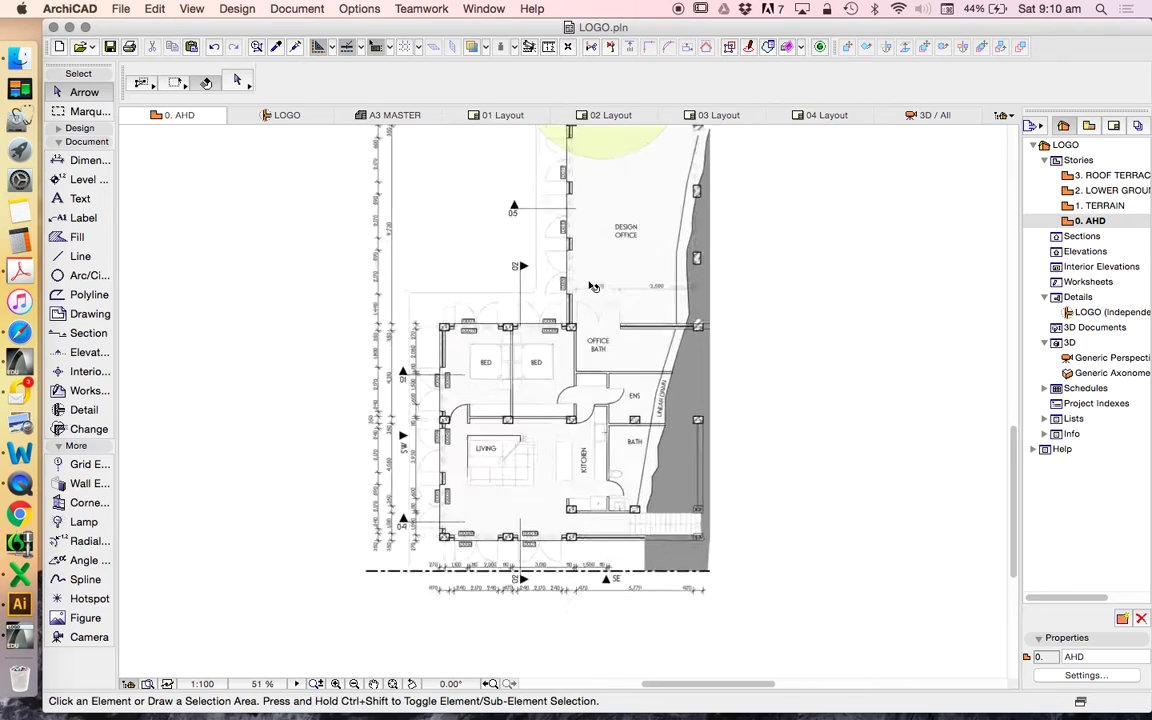
{"action": "scroll", "coordinate": [702, 403], "scroll_direction": "down", "scroll_amount": 3}
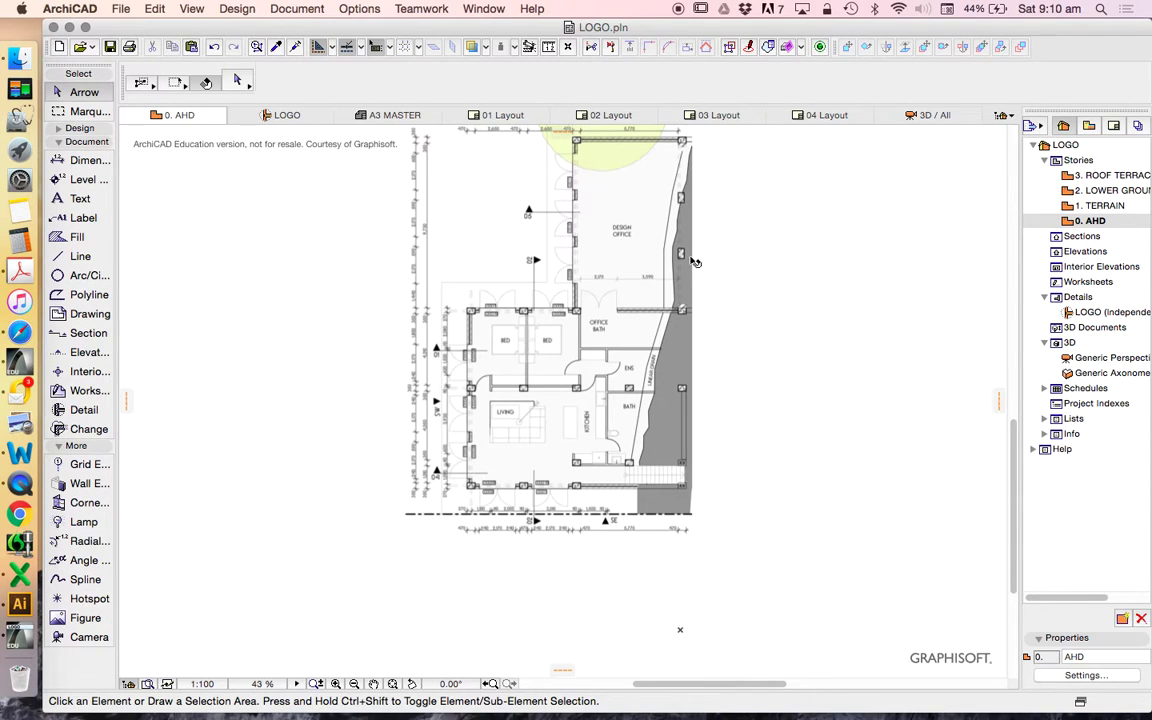
{"action": "scroll", "coordinate": [611, 320], "scroll_direction": "up", "scroll_amount": 2}
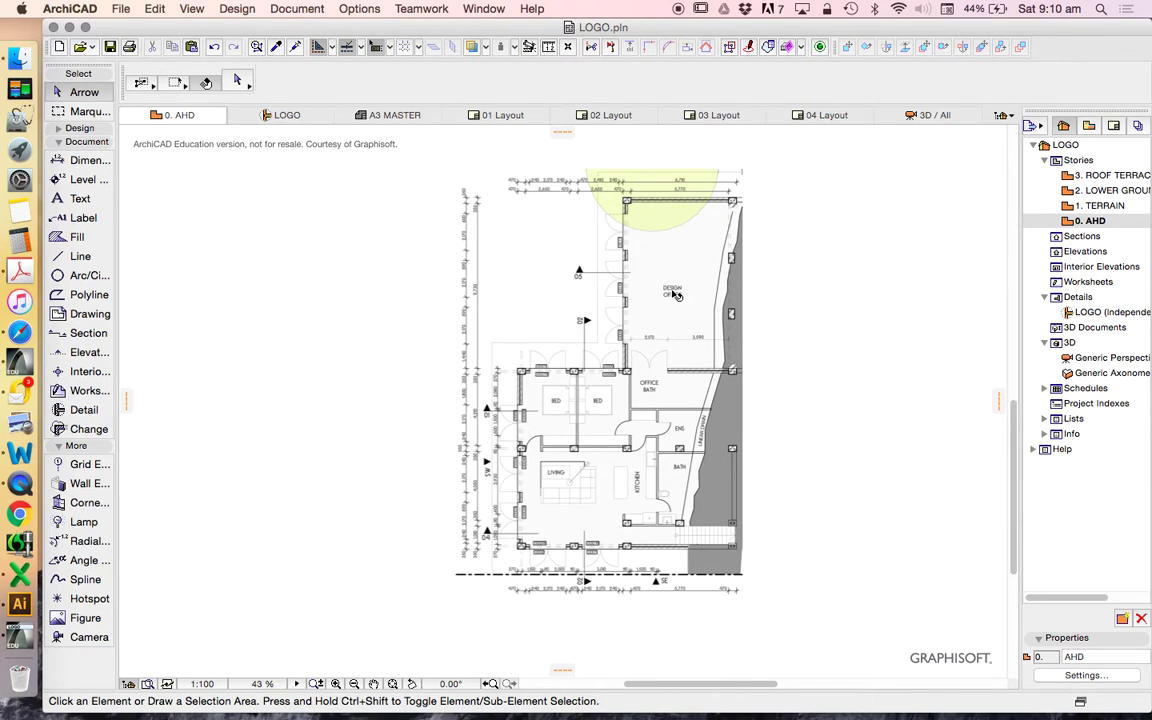
{"action": "double_click", "coordinate": [1080, 207]}
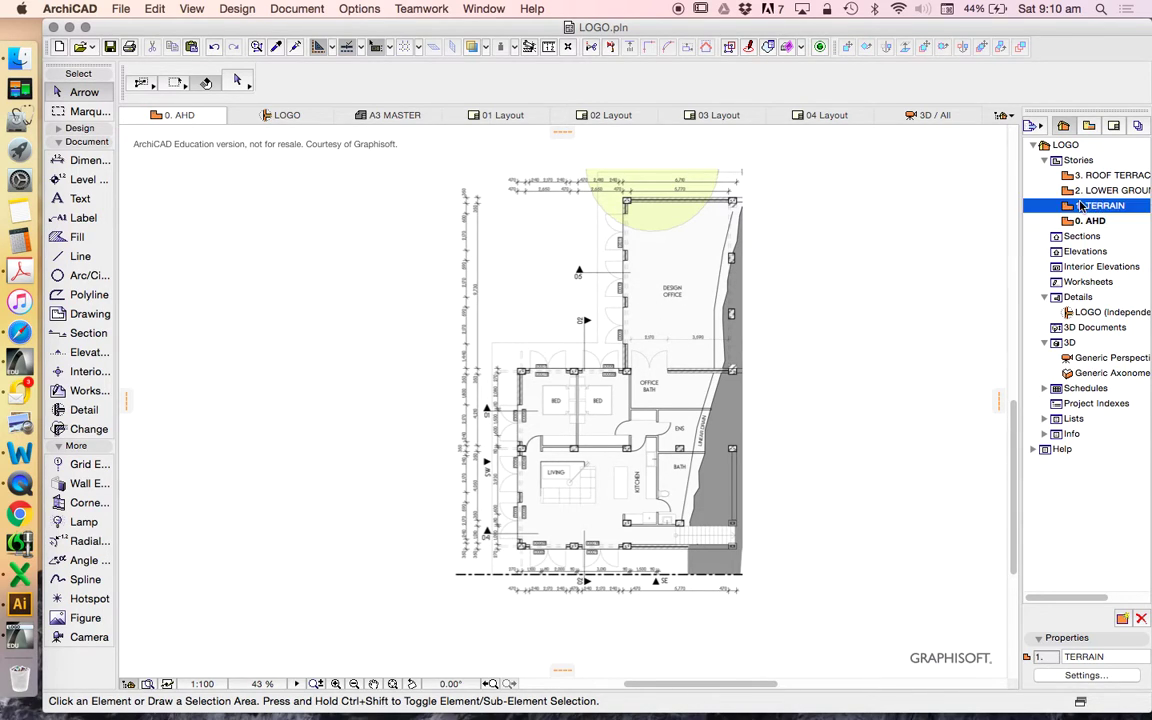
{"action": "right_click", "coordinate": [1093, 222]}
{"action": "left_click", "coordinate": [1049, 319]}
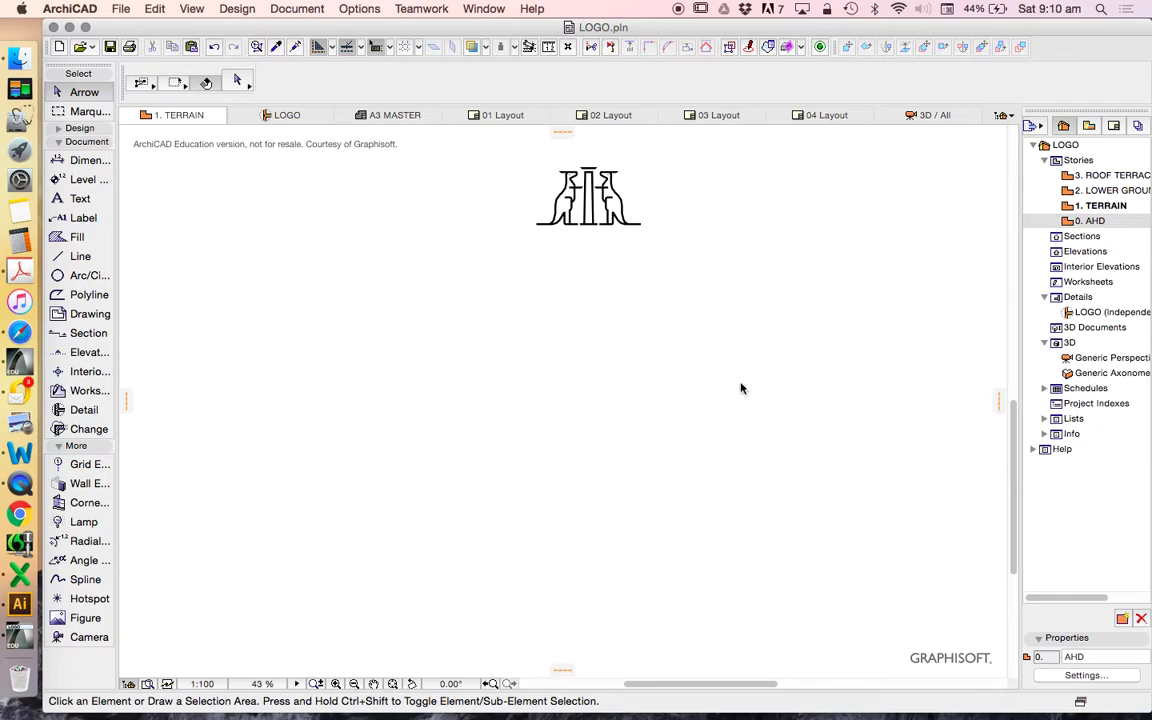
{"action": "scroll", "coordinate": [610, 335], "scroll_direction": "down", "scroll_amount": 3}
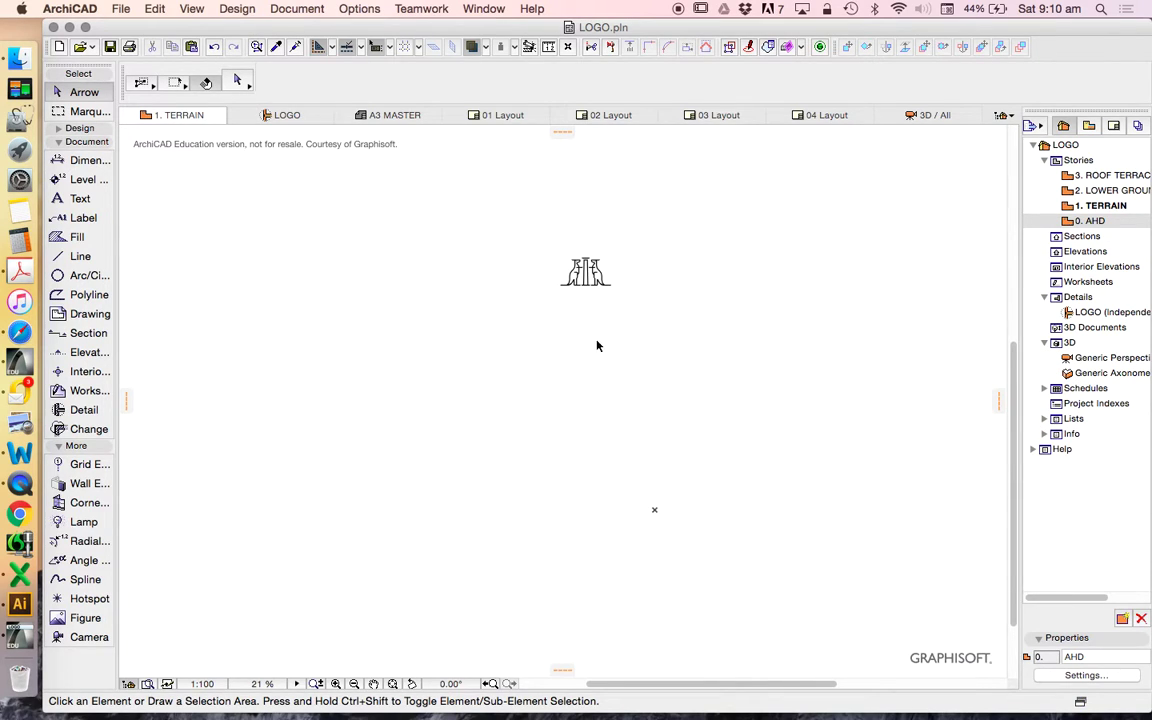
{"action": "left_click_drag", "start_coordinate": [440, 211], "coordinate": [861, 568]}
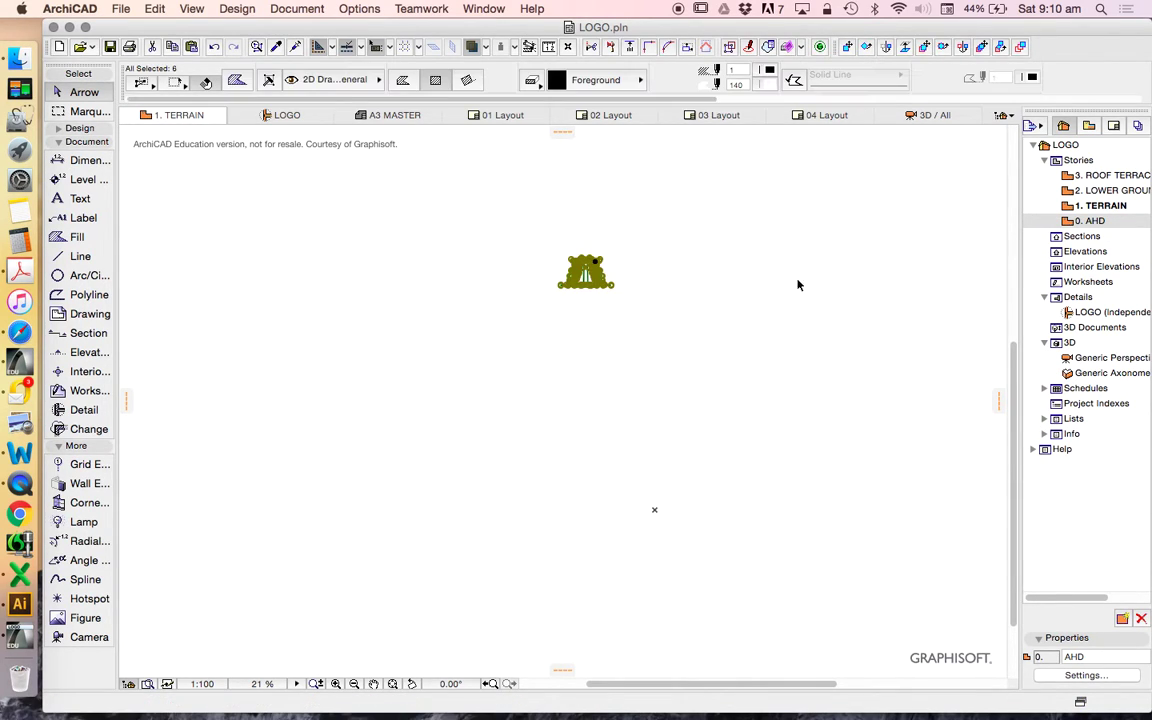
{"action": "left_click", "coordinate": [885, 305]}
Return to the AHD story and open the default settings of the Wall tool
{"action": "double_click", "coordinate": [1089, 220]}
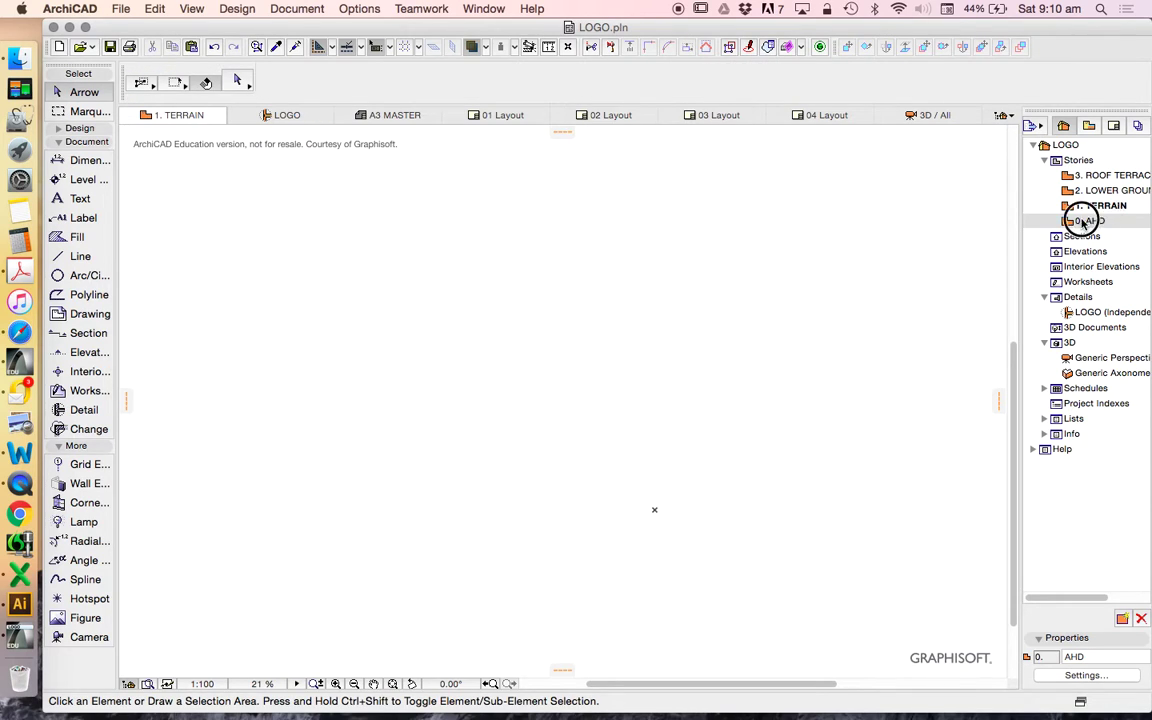
{"action": "scroll", "coordinate": [600, 350], "scroll_direction": "up", "scroll_amount": 5}
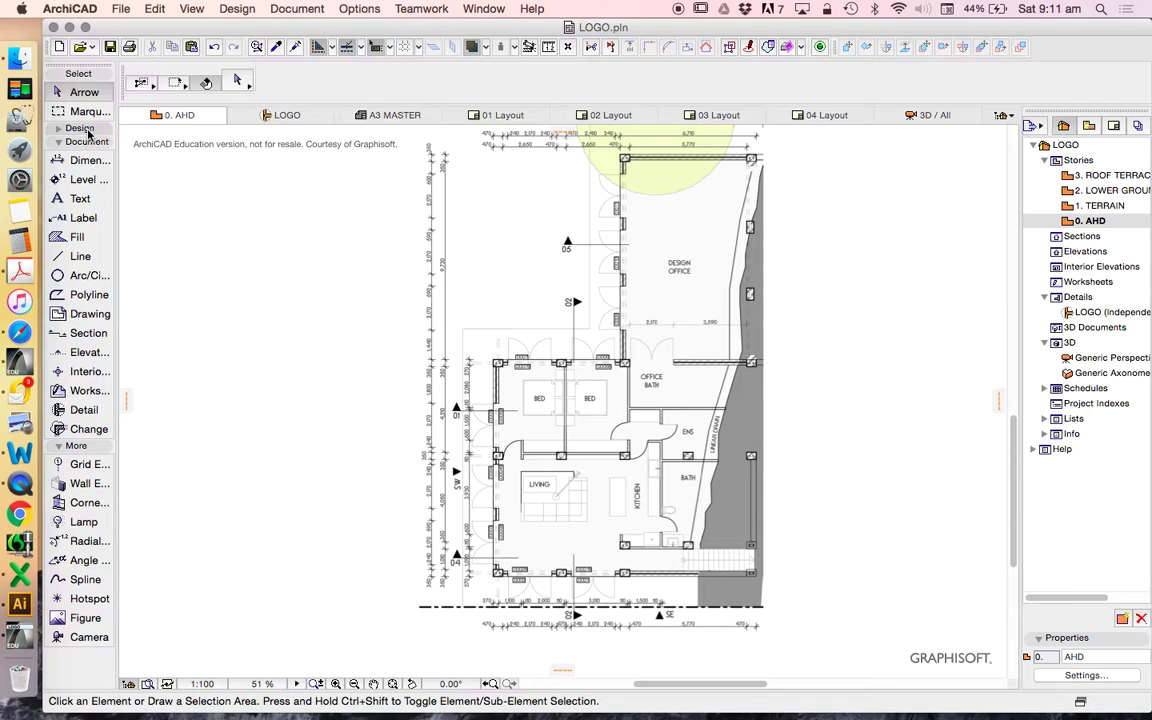
{"action": "left_click", "coordinate": [79, 129]}
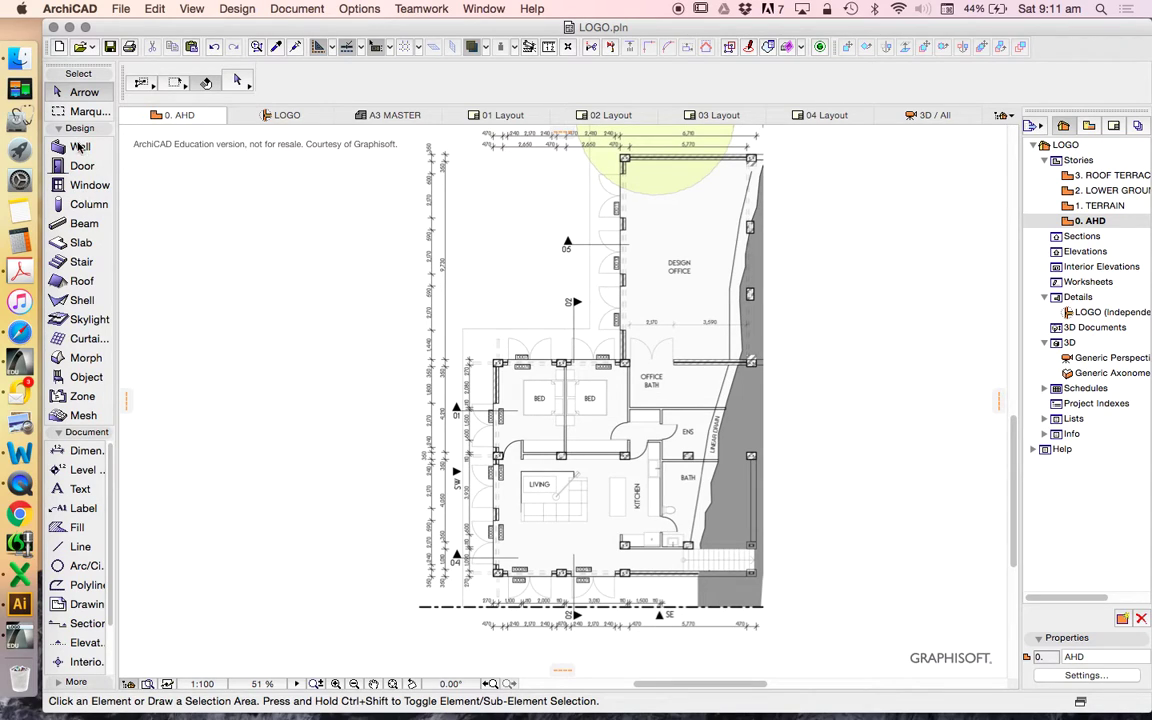
{"action": "left_click", "coordinate": [79, 147]}
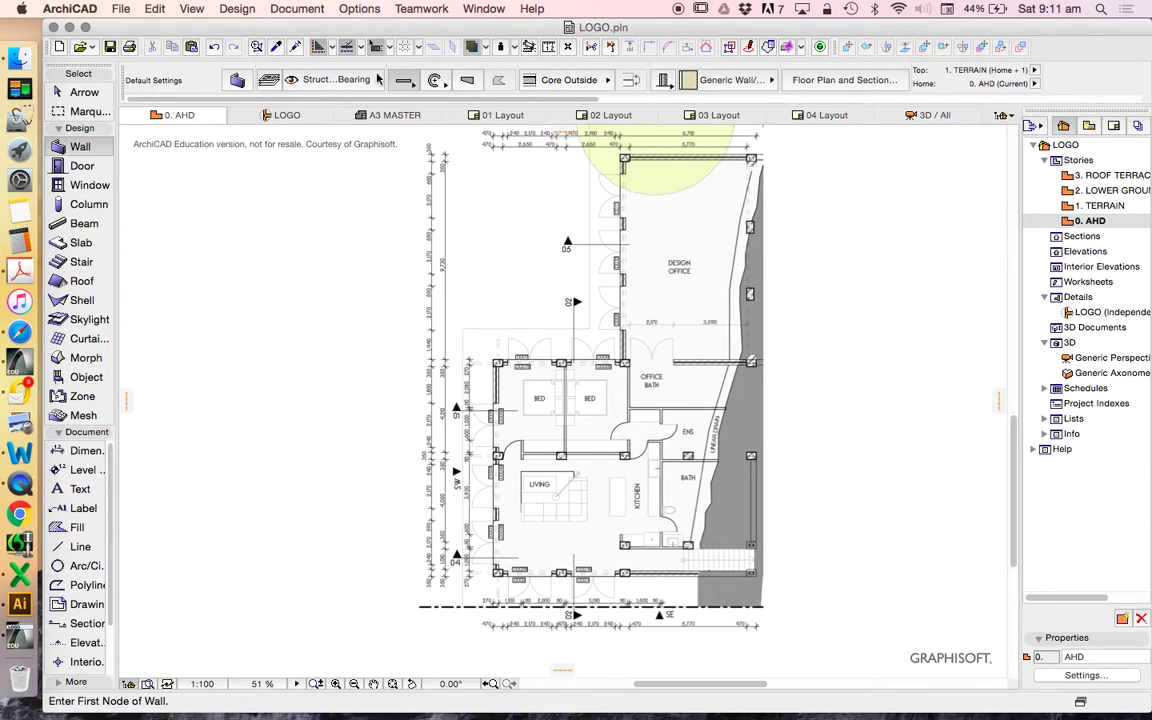
{"action": "left_click", "coordinate": [230, 79]}
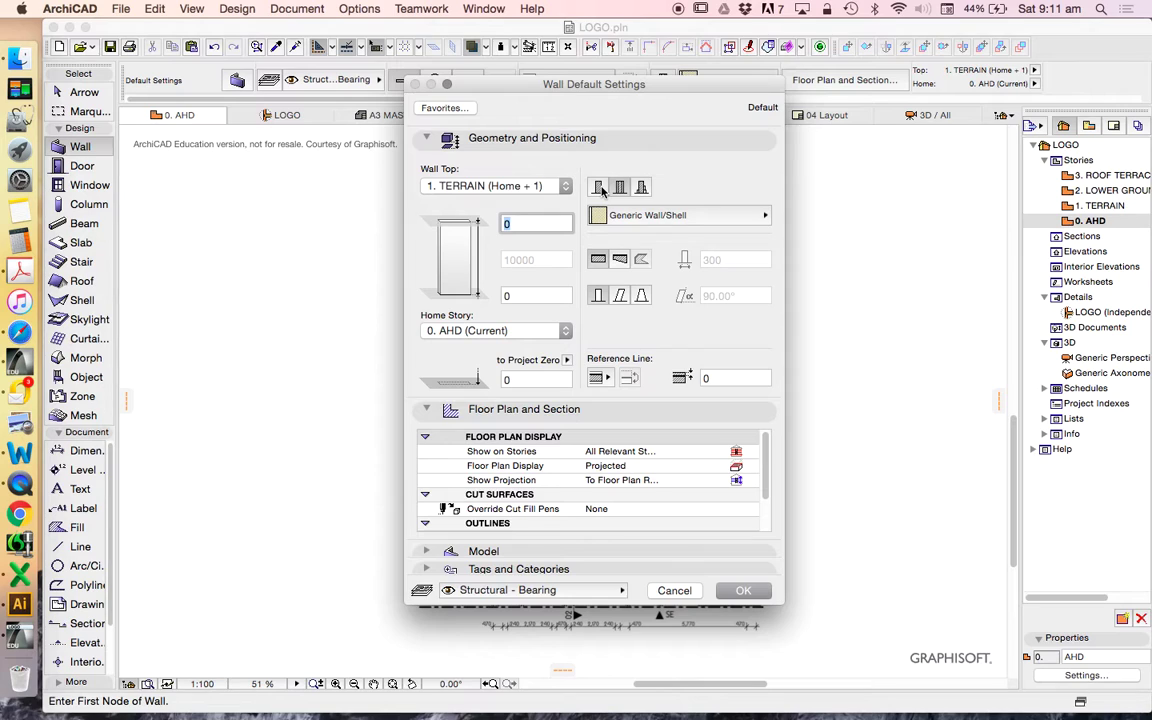
Review the building materials, composites and complex profiles offered for the basic, composite and complex profile wall structures
{"action": "left_click", "coordinate": [599, 188]}
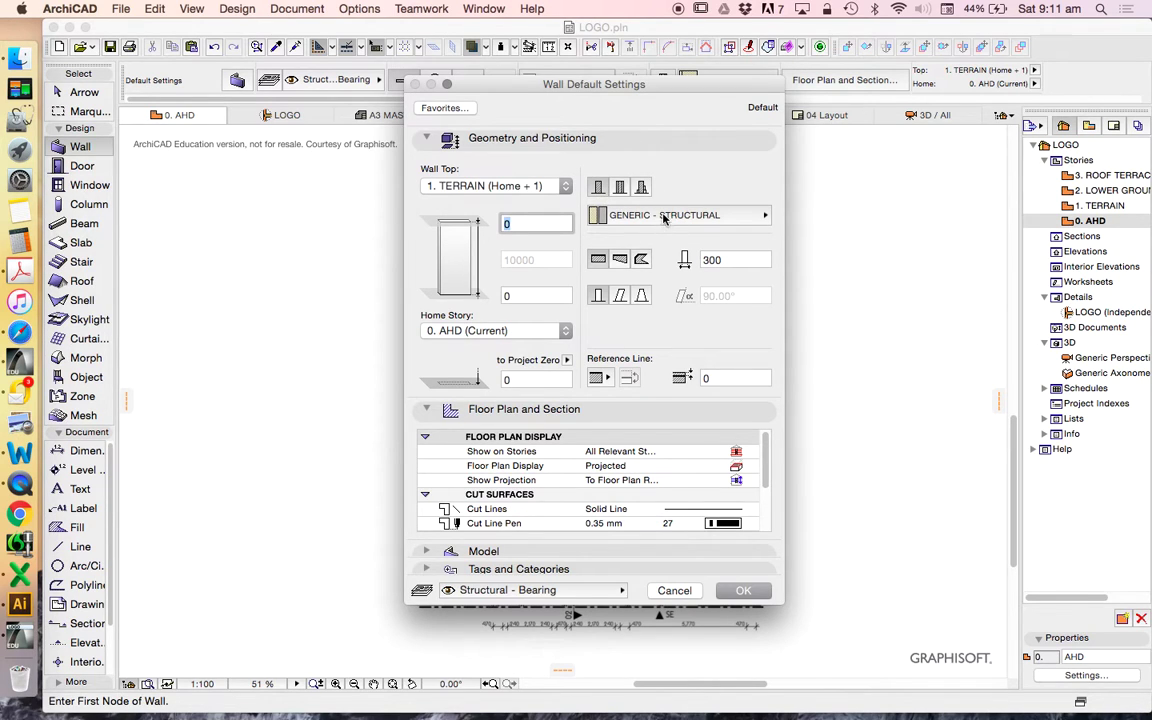
{"action": "left_click", "coordinate": [598, 214]}
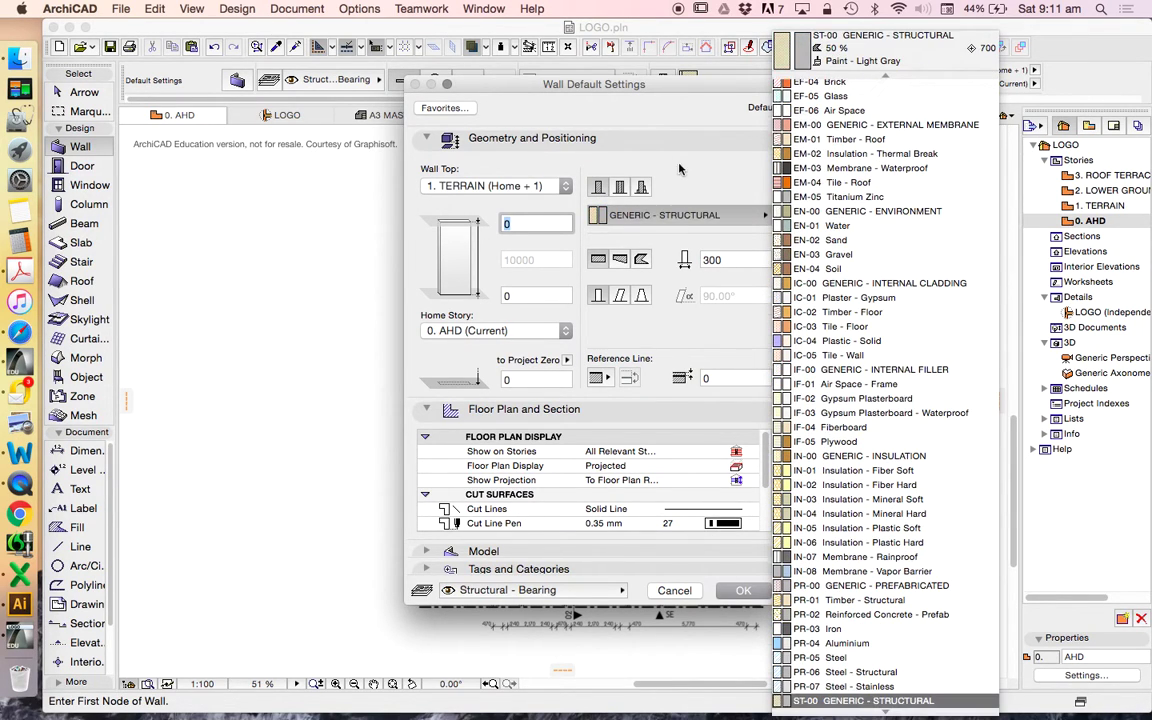
{"action": "left_click", "coordinate": [699, 174]}
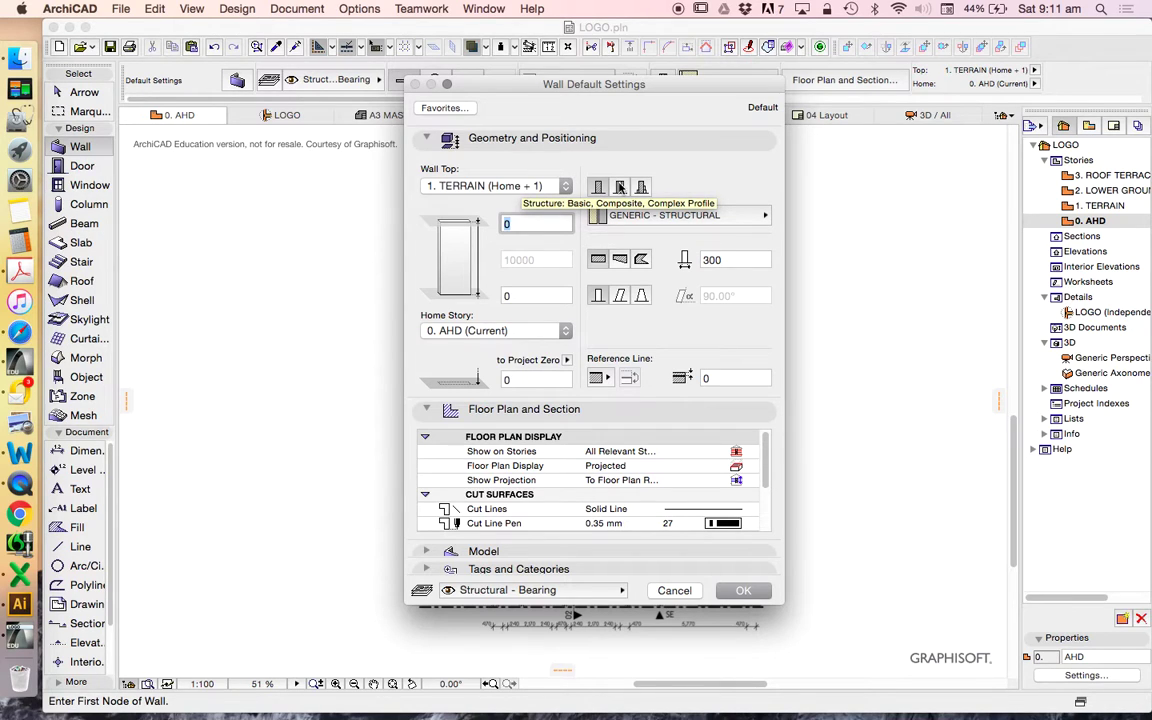
{"action": "left_click", "coordinate": [619, 187]}
{"action": "left_click", "coordinate": [617, 218]}
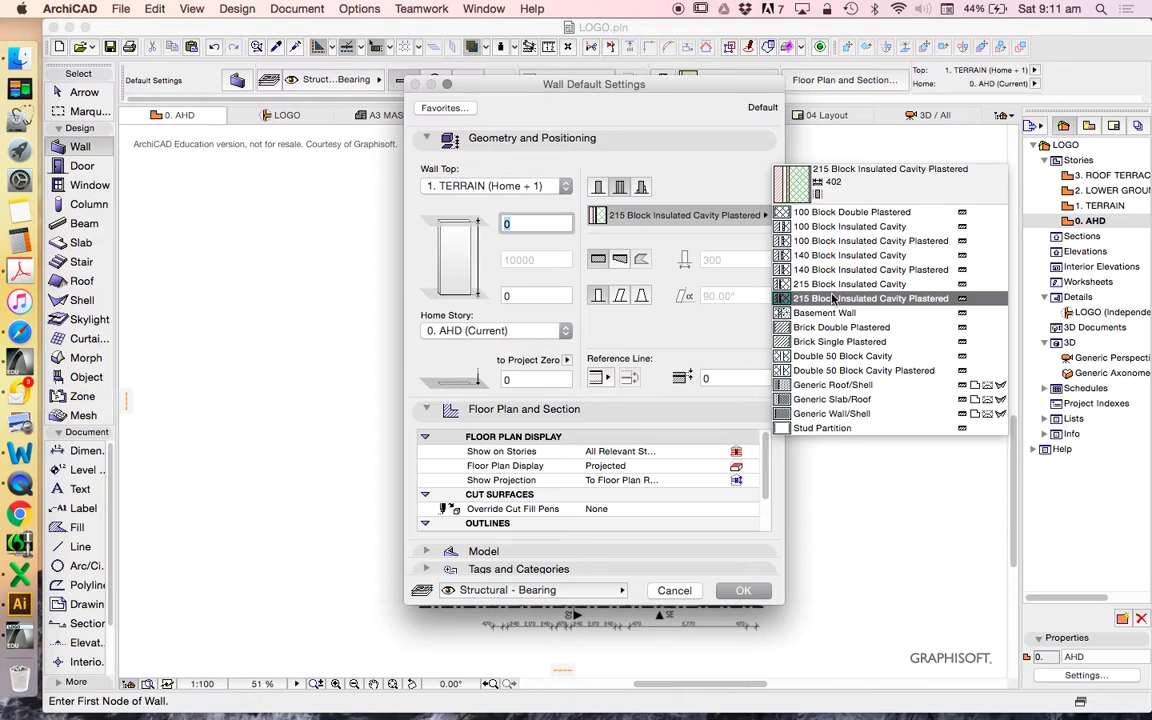
{"action": "left_click", "coordinate": [831, 413]}
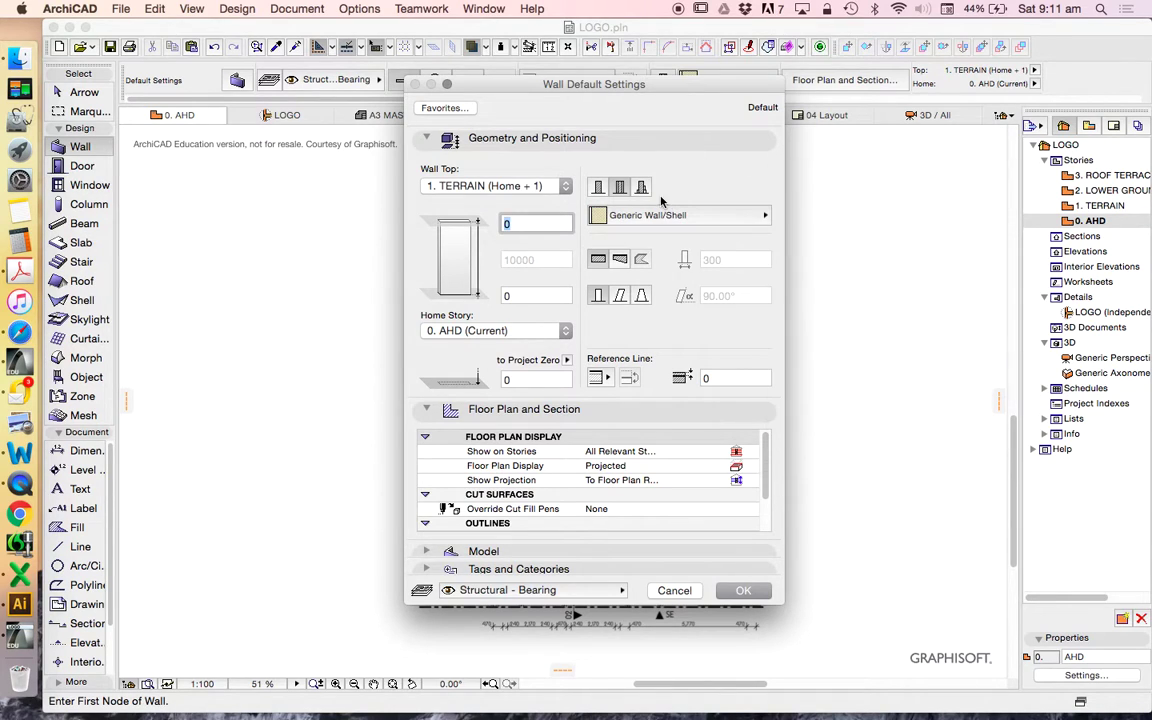
{"action": "left_click", "coordinate": [641, 187]}
{"action": "left_click", "coordinate": [700, 215]}
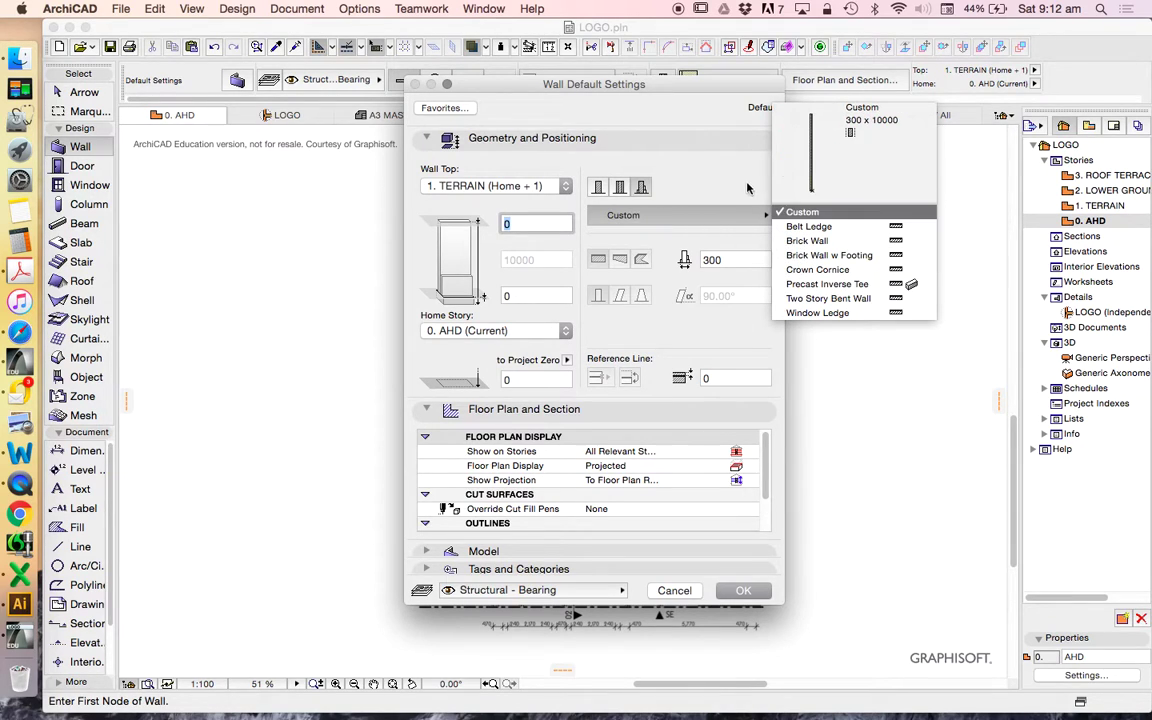
{"action": "left_click", "coordinate": [690, 180]}
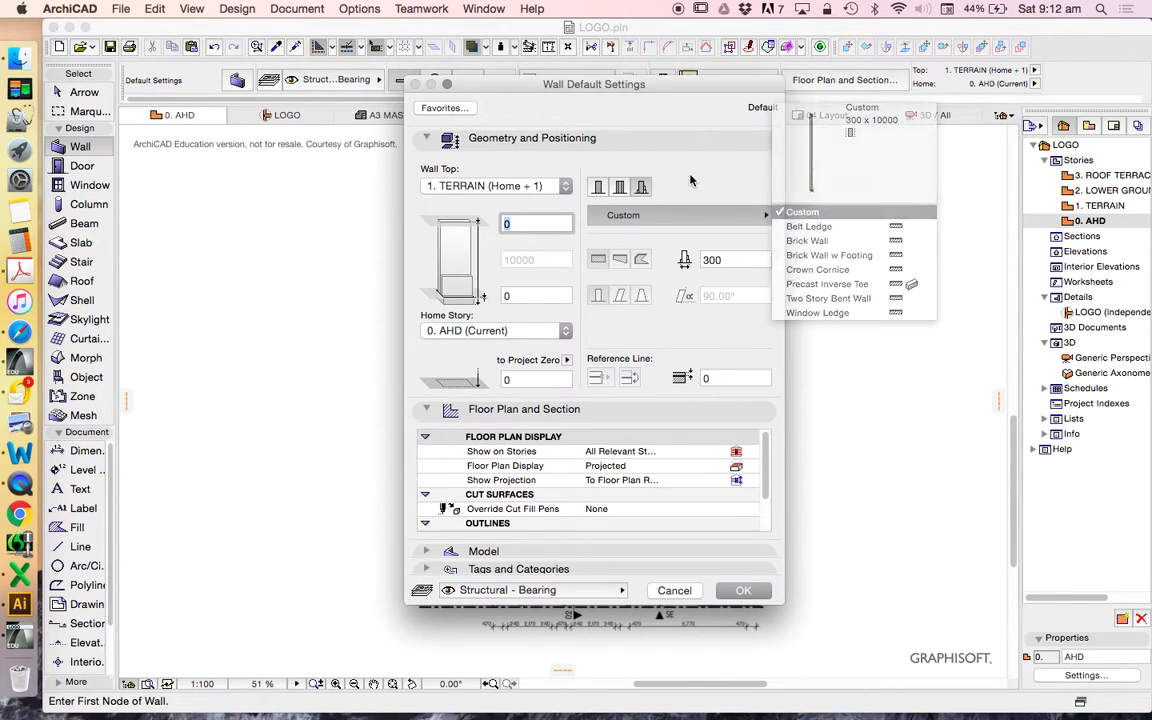
{"action": "left_click", "coordinate": [622, 187]}
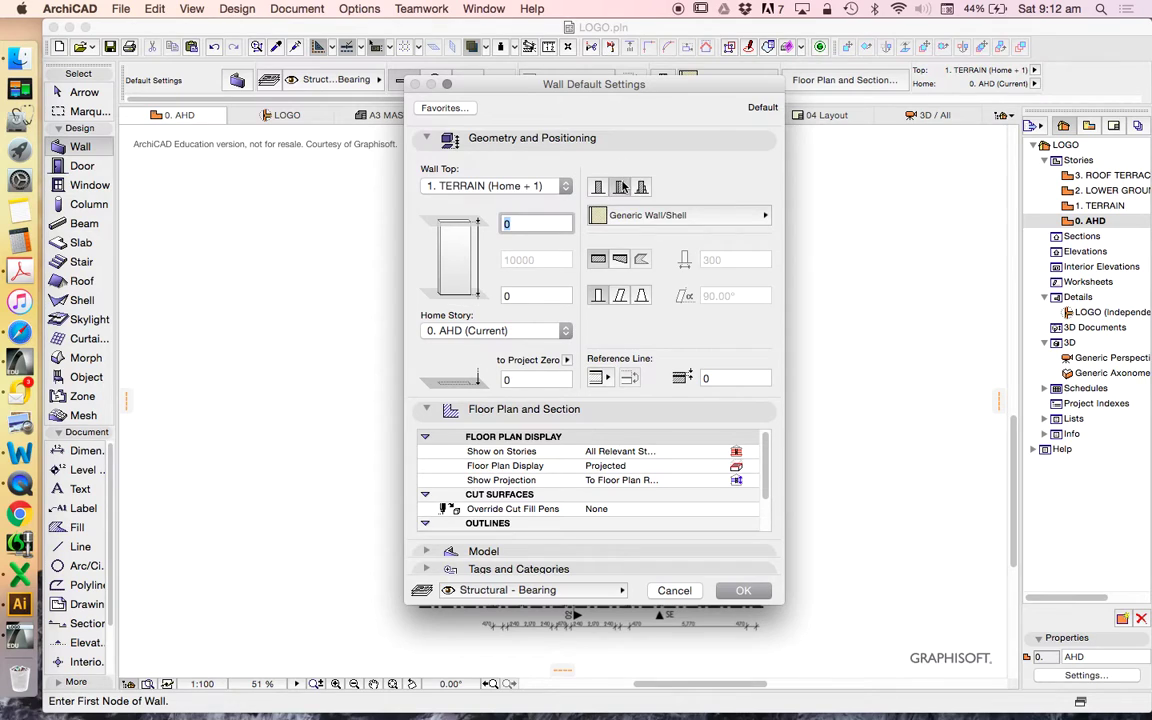
{"action": "left_click", "coordinate": [679, 214]}
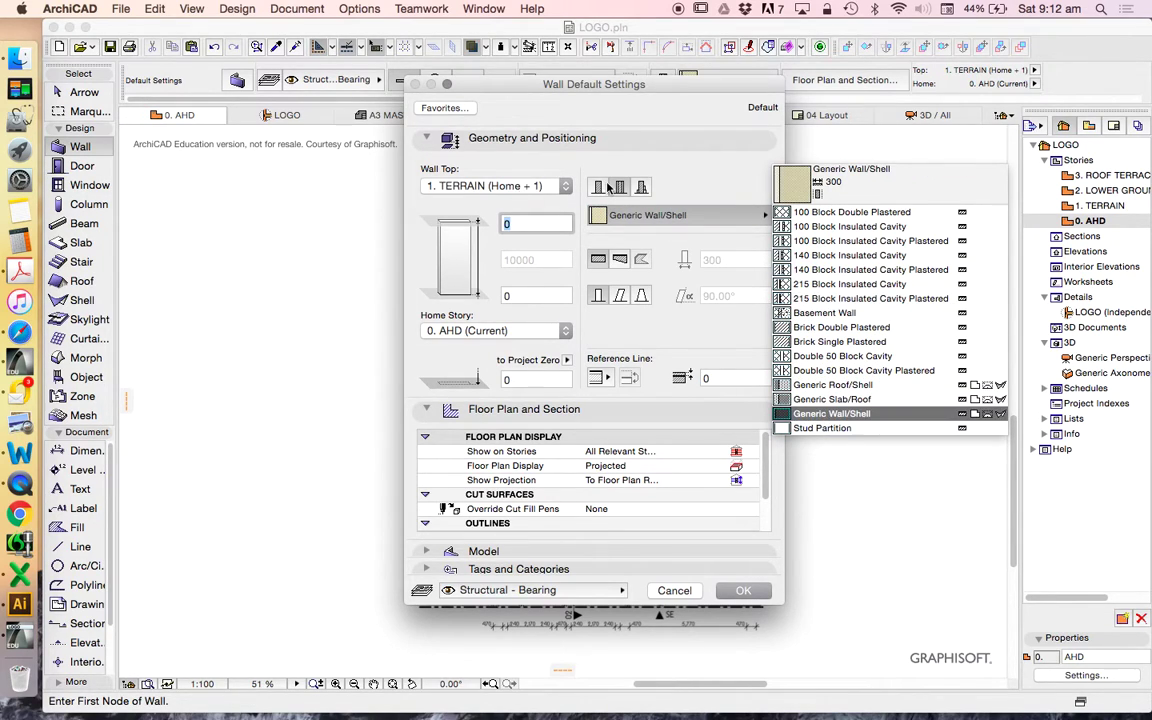
Set the default wall to a basic structure in GENERIC - STRUCTURAL with a thickness of 270 mm and accept the settings
{"action": "left_click", "coordinate": [831, 413]}
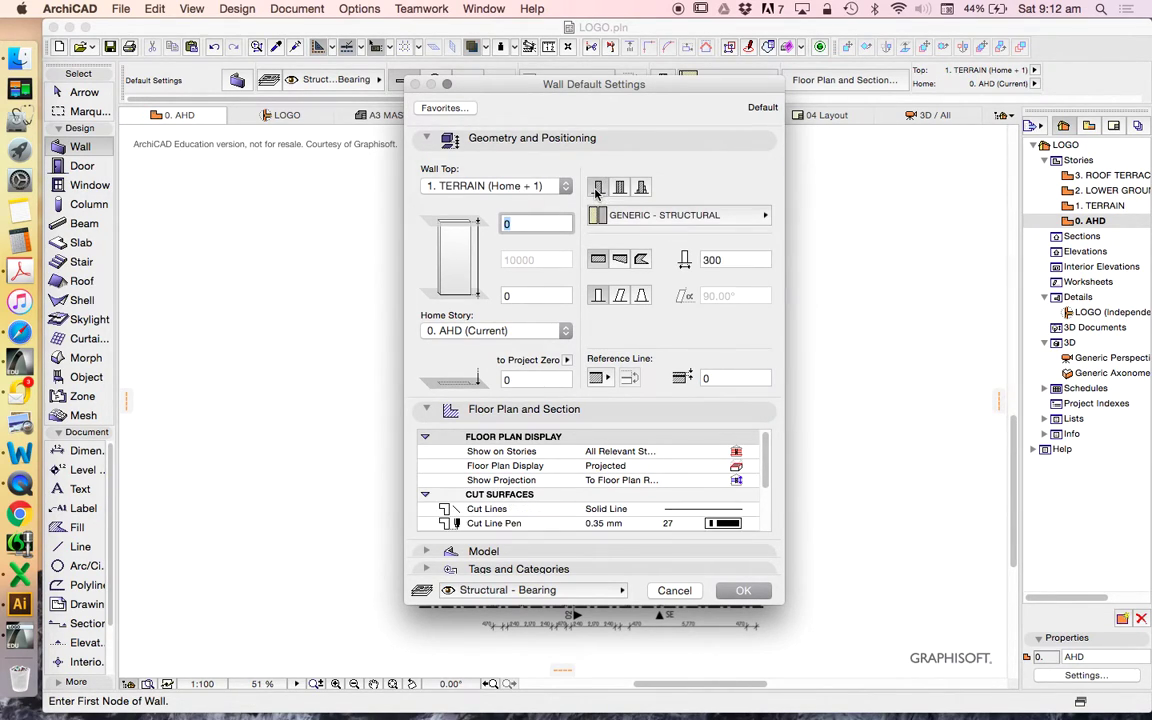
{"action": "left_click", "coordinate": [735, 219]}
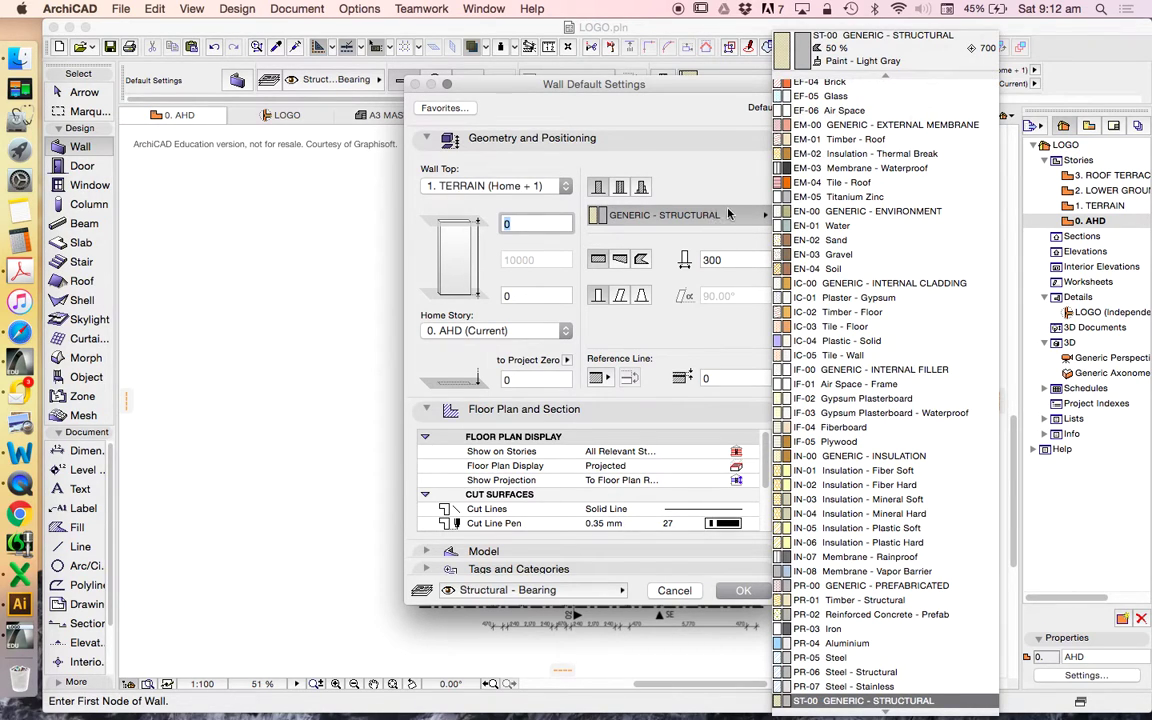
{"action": "left_click", "coordinate": [728, 214]}
{"action": "left_click", "coordinate": [750, 259]}
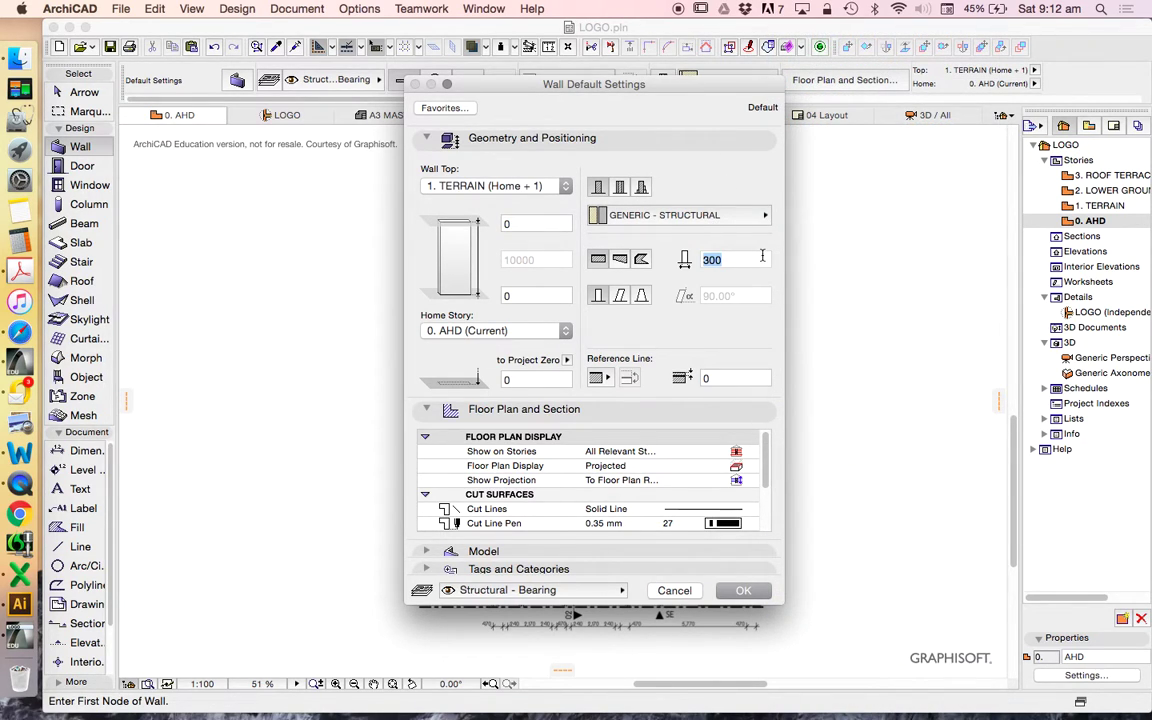
{"action": "type", "text": "270"}
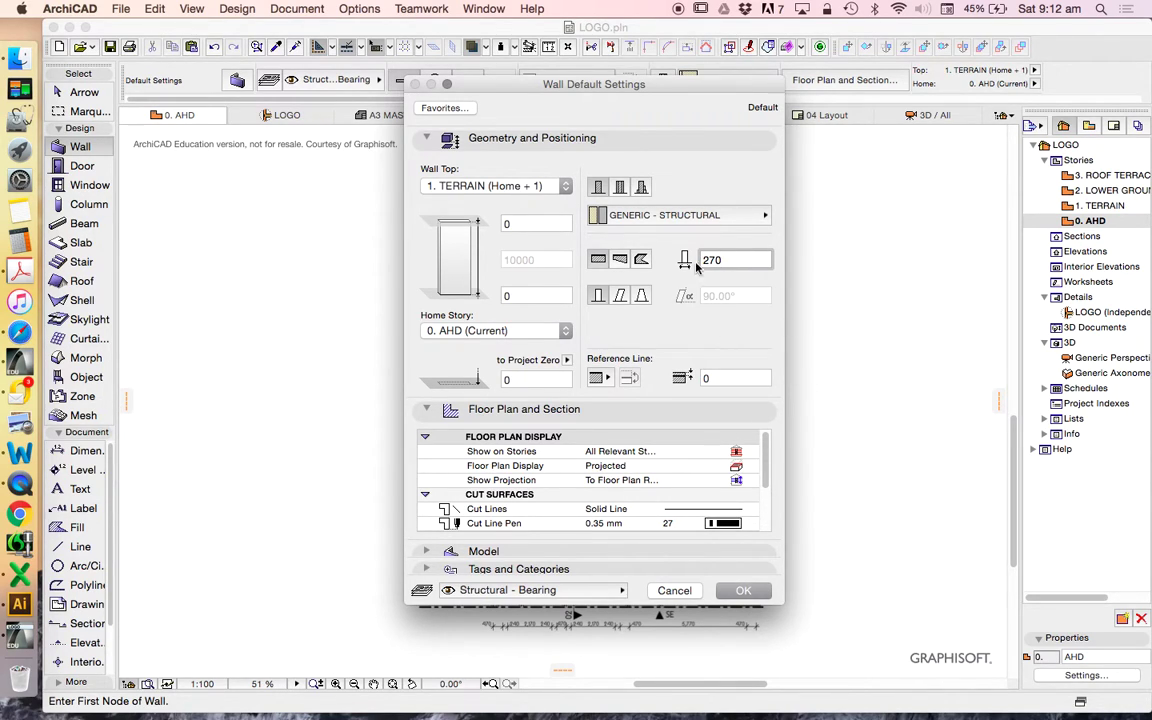
{"action": "left_click", "coordinate": [751, 594]}
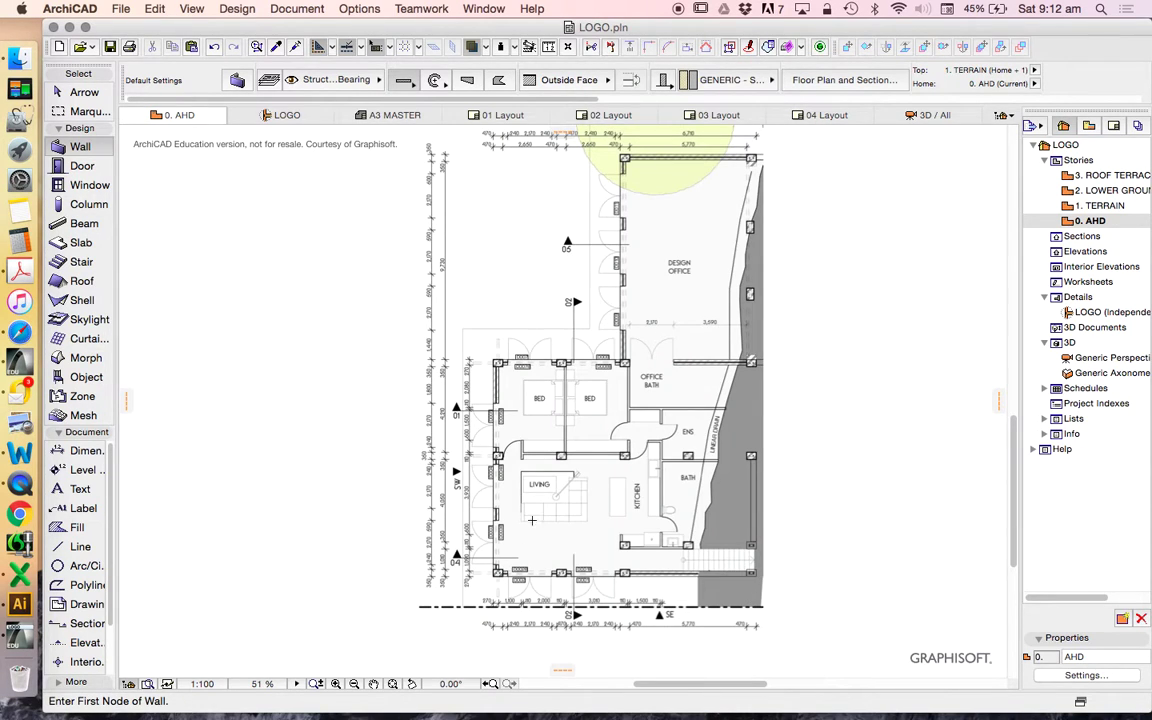
Examine the plan's outer walls, dimensions and the corner column at the upper end of the stair for tracing the walls
{"action": "scroll", "coordinate": [600, 540], "scroll_direction": "up", "scroll_amount": 5}
{"action": "scroll", "coordinate": [640, 530], "scroll_direction": "down", "scroll_amount": 3}
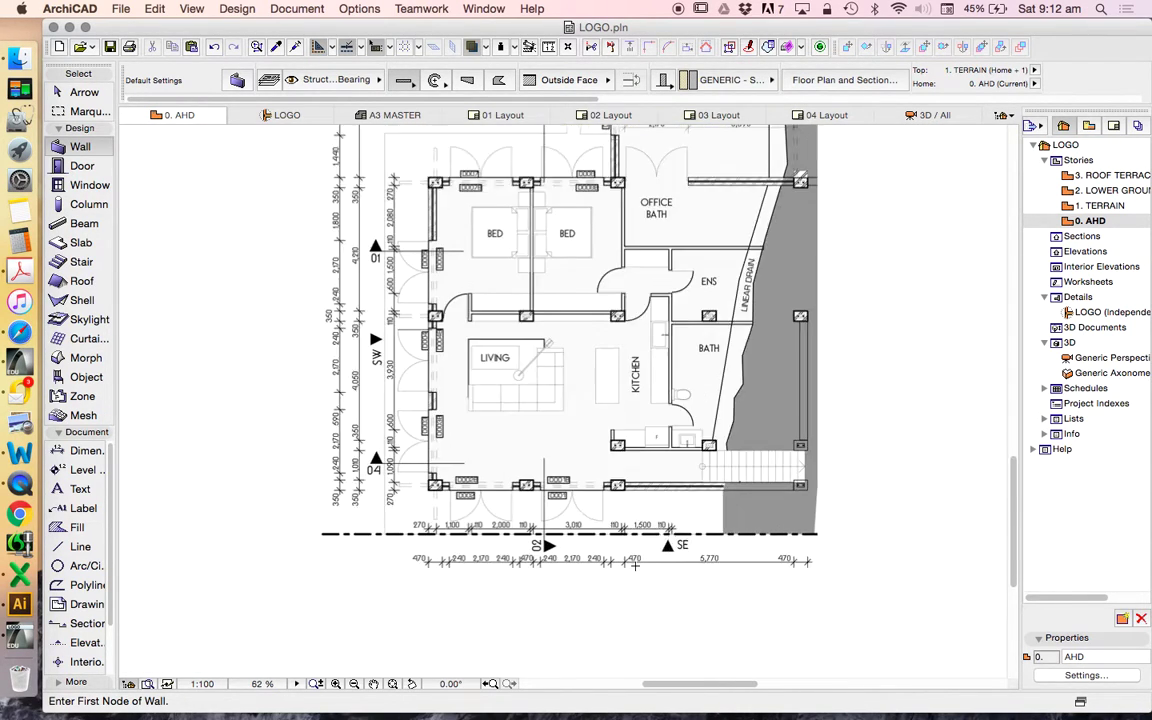
{"action": "scroll", "coordinate": [659, 528], "scroll_direction": "up", "scroll_amount": 2}
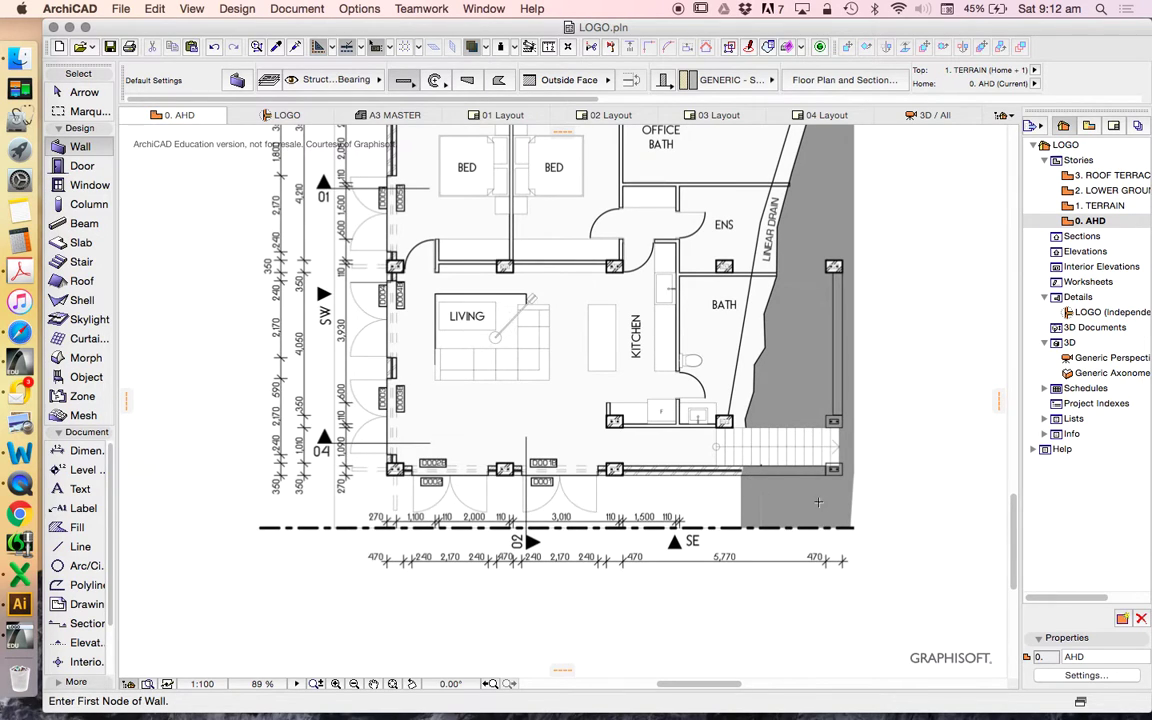
{"action": "scroll", "coordinate": [818, 502], "scroll_direction": "up", "scroll_amount": 5}
{"action": "scroll", "coordinate": [529, 602], "scroll_direction": "down", "scroll_amount": 3}
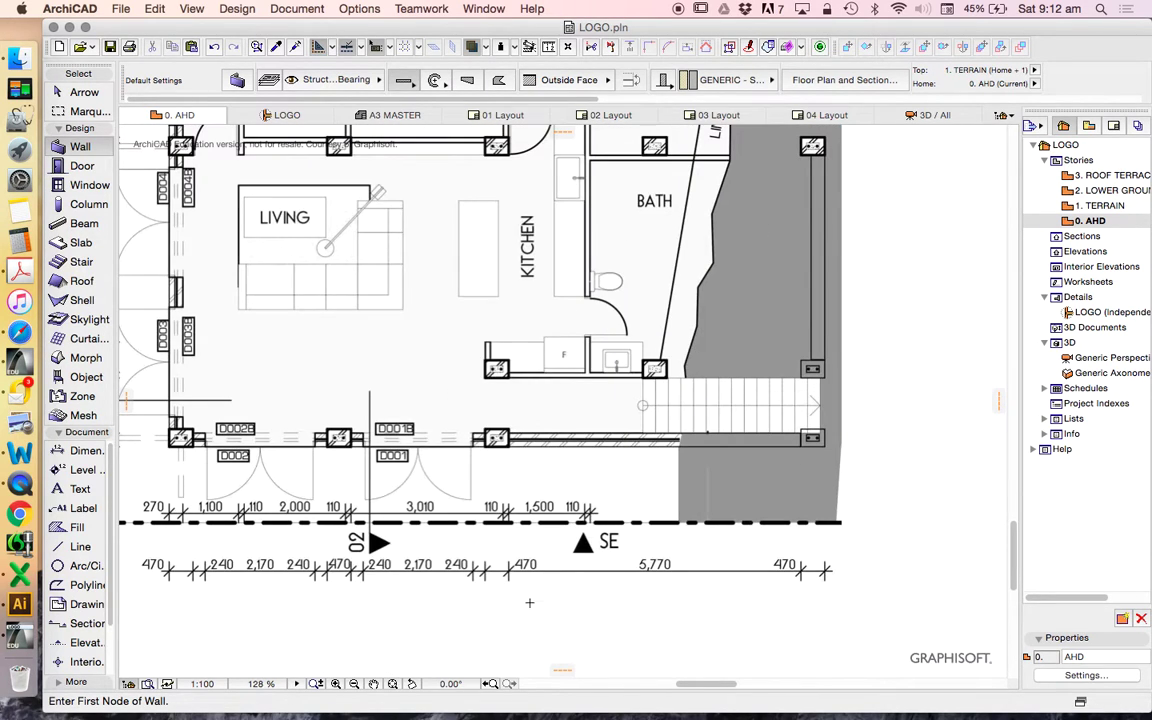
{"action": "scroll", "coordinate": [640, 428], "scroll_direction": "up", "scroll_amount": 5}
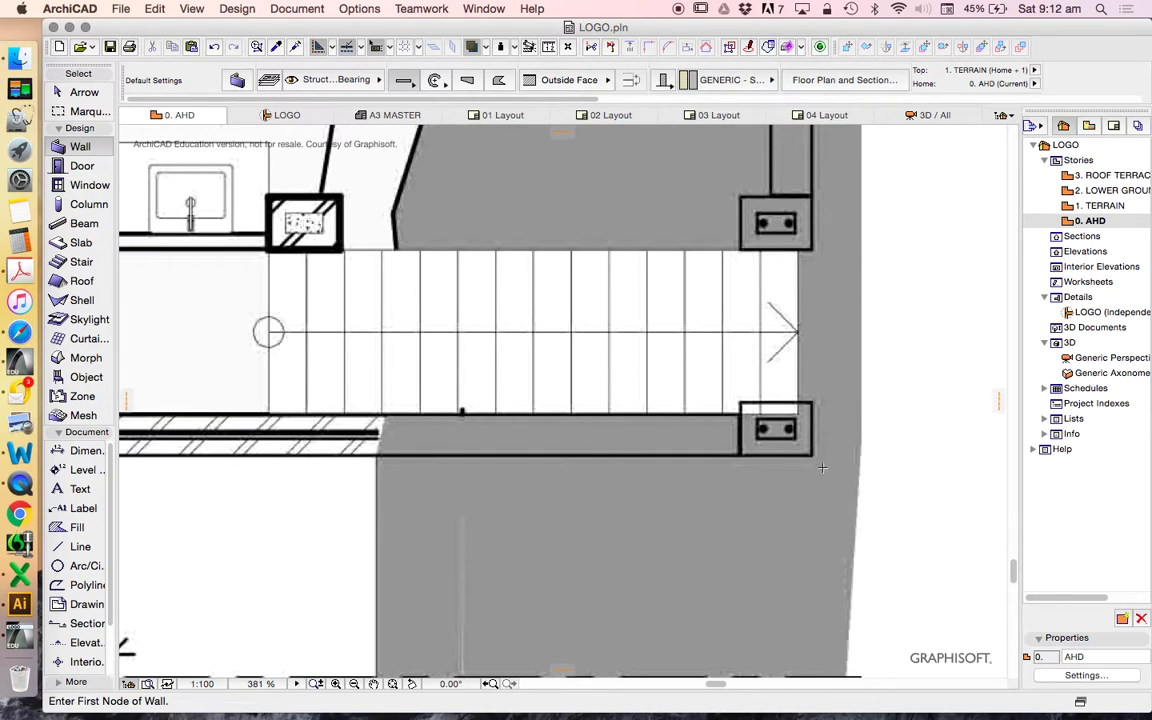
{"action": "scroll", "coordinate": [810, 444], "scroll_direction": "down", "scroll_amount": 10}
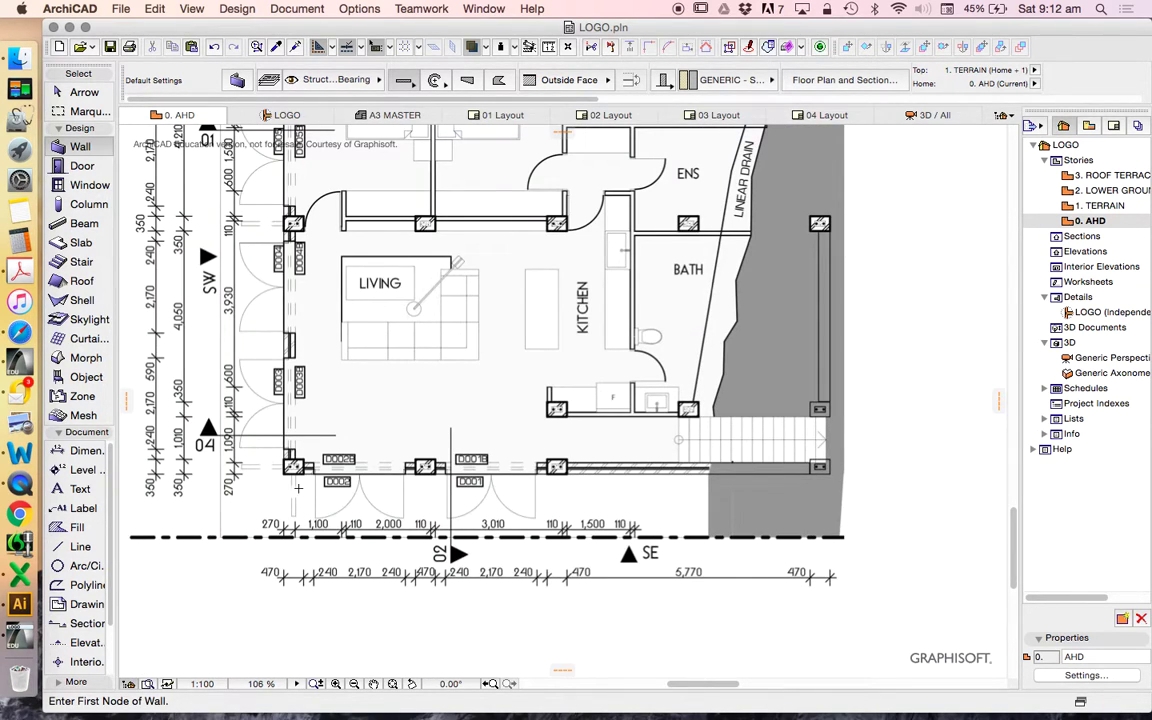
{"action": "scroll", "coordinate": [678, 440], "scroll_direction": "down", "scroll_amount": 5}
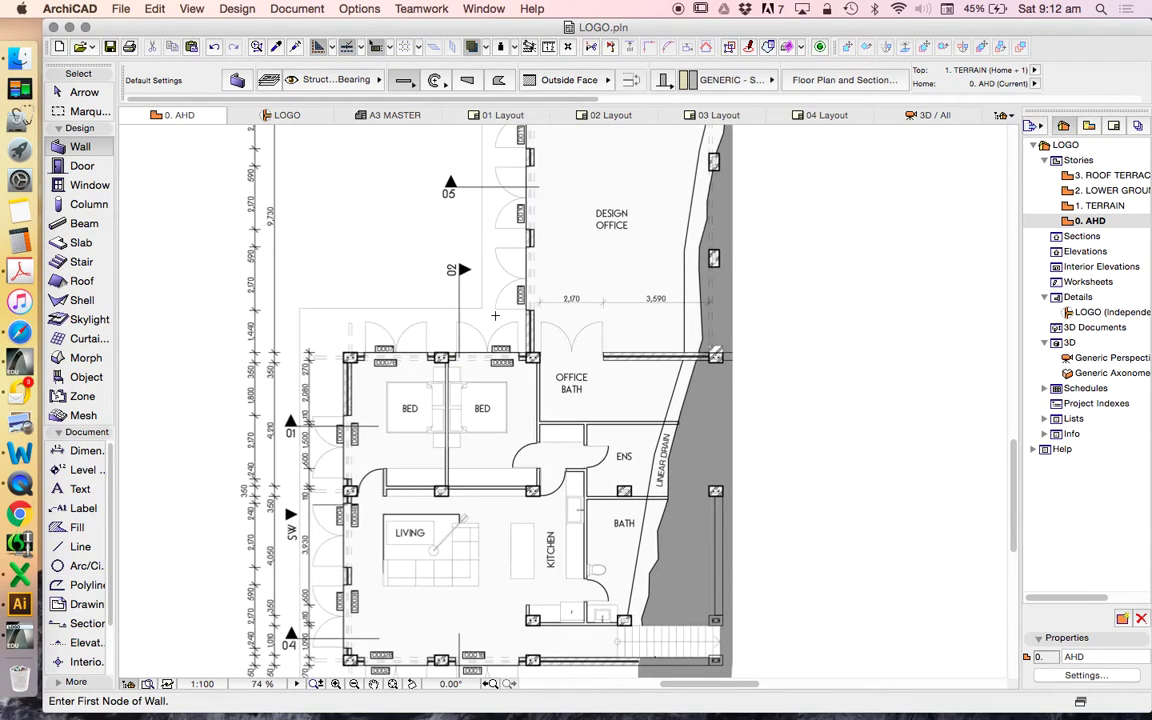
{"action": "scroll", "coordinate": [606, 466], "scroll_direction": "up", "scroll_amount": 15}
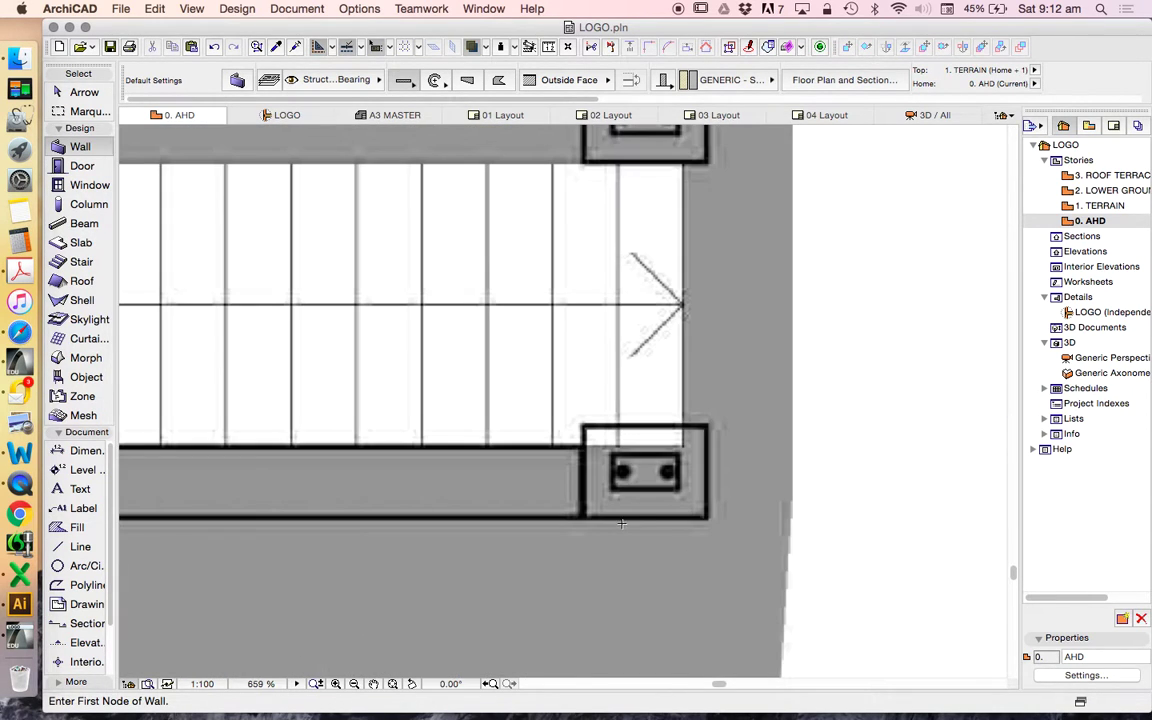
Draw the straight outer wall about 20,740 mm long from the stair-end corner column's lower outer corner to the Design Office's far outer corner
{"action": "left_click", "coordinate": [706, 516]}
{"action": "scroll", "coordinate": [777, 463], "scroll_direction": "down", "scroll_amount": 10}
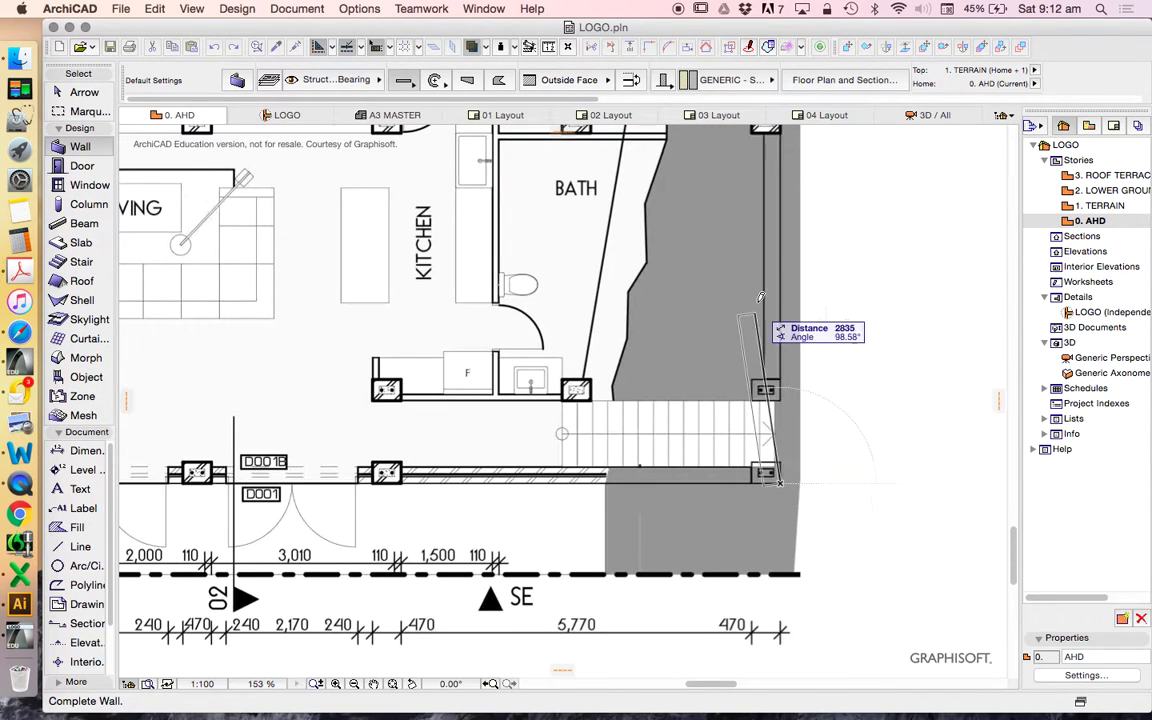
{"action": "scroll", "coordinate": [790, 265], "scroll_direction": "down", "scroll_amount": 10}
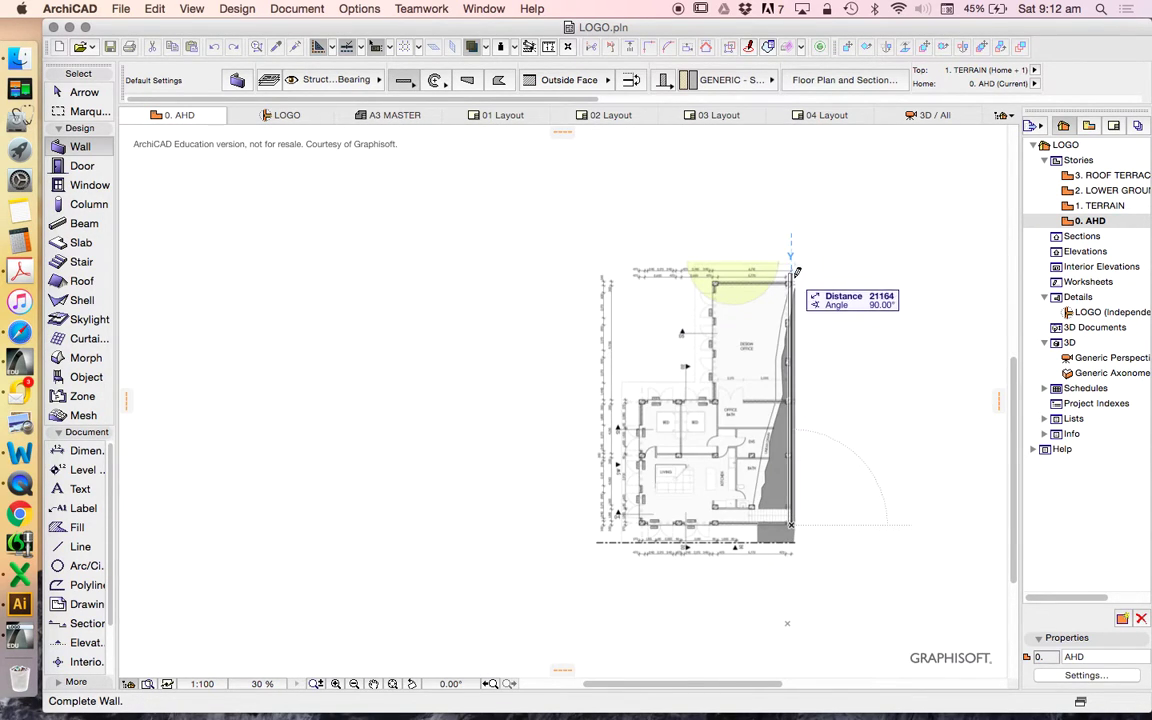
{"action": "scroll", "coordinate": [797, 271], "scroll_direction": "up", "scroll_amount": 5}
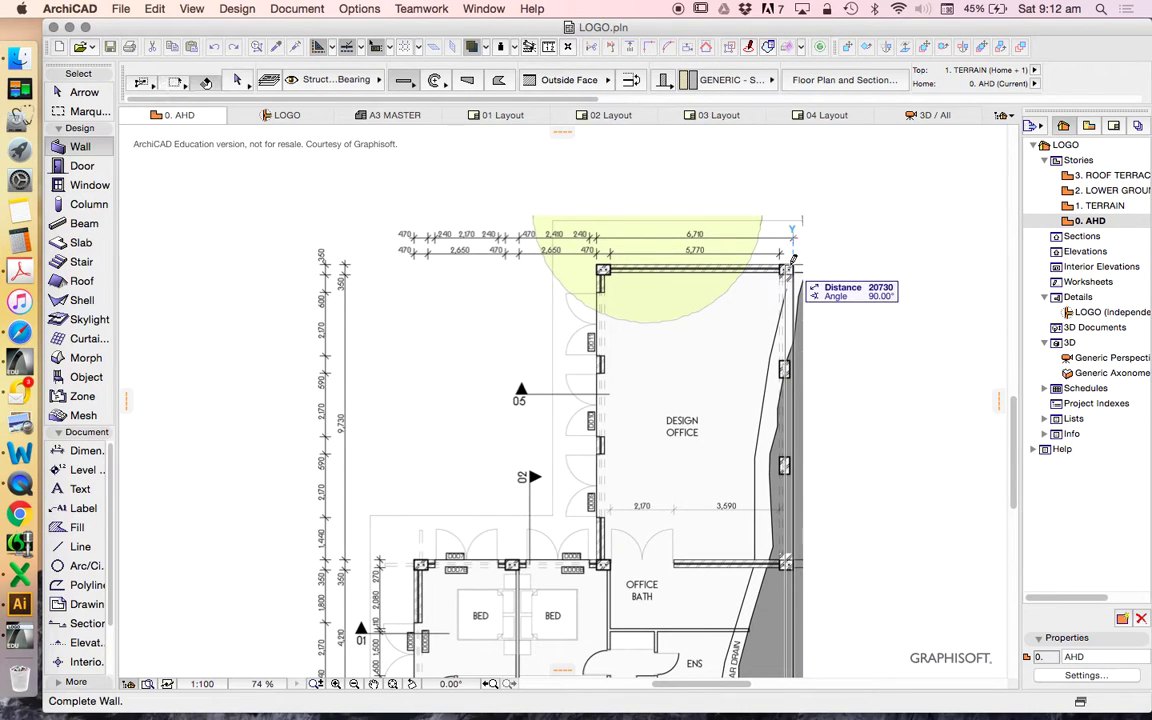
{"action": "scroll", "coordinate": [792, 258], "scroll_direction": "up", "scroll_amount": 10}
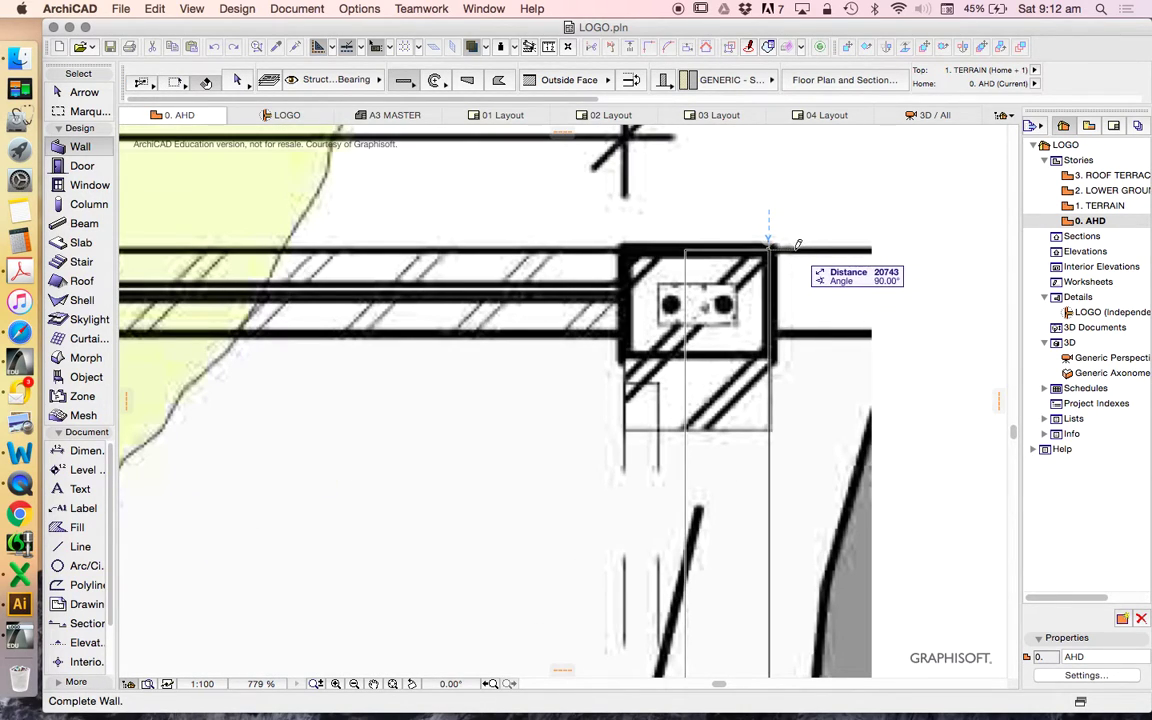
{"action": "left_click", "coordinate": [795, 244]}
Draw the Design Office's upper outer wall horizontally between the outer corners of its two end columns
{"action": "left_click", "coordinate": [775, 243]}
{"action": "scroll", "coordinate": [848, 245], "scroll_direction": "down", "scroll_amount": 10}
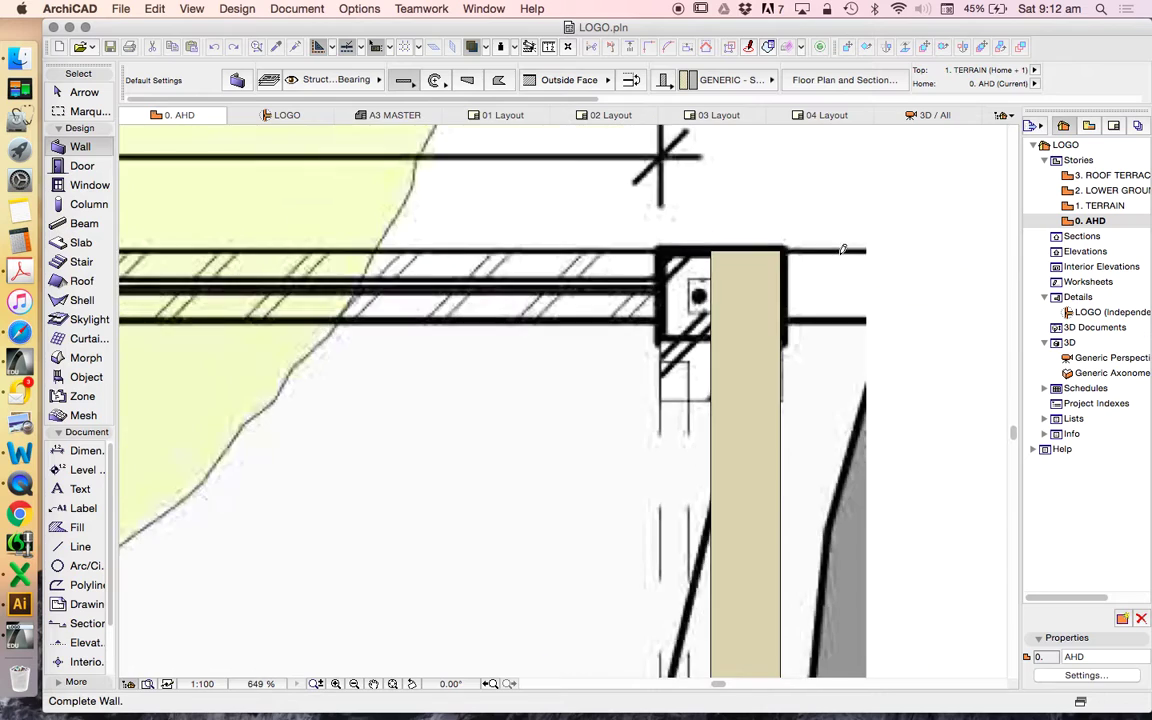
{"action": "scroll", "coordinate": [556, 257], "scroll_direction": "up", "scroll_amount": 10}
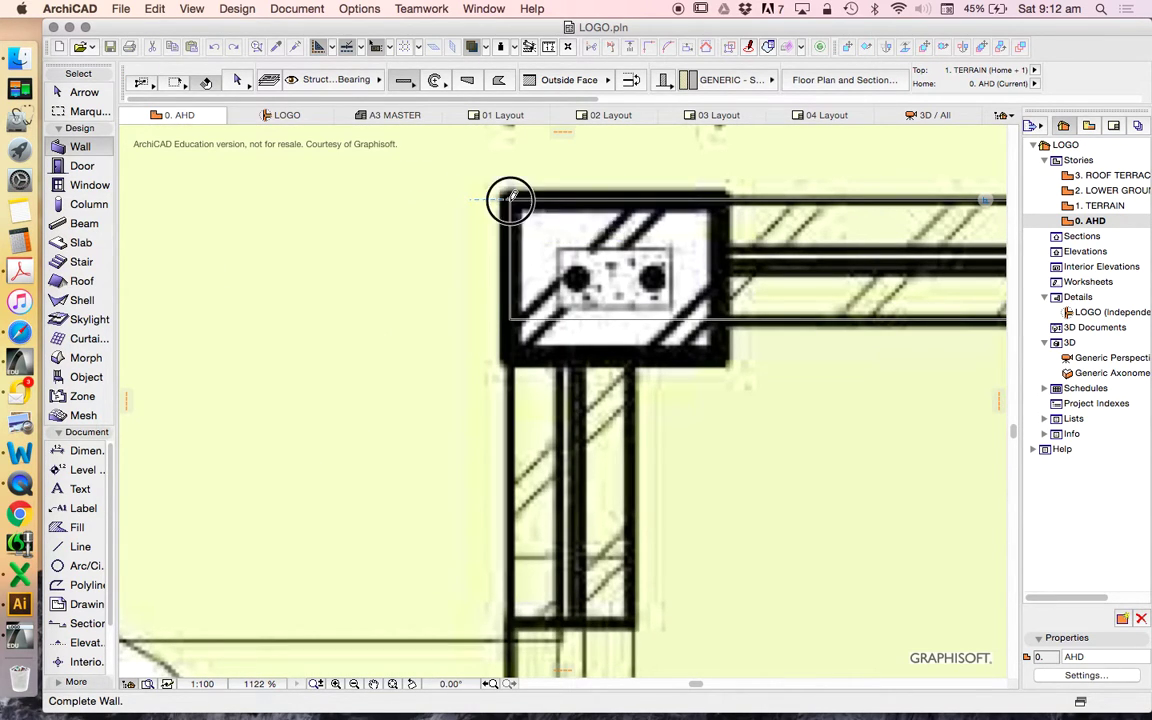
{"action": "left_click", "coordinate": [509, 199]}
Draw the Design Office's door-side outer wall from its upper corner down to the outer corner of the column beside door D008
{"action": "left_click", "coordinate": [511, 200]}
{"action": "scroll", "coordinate": [511, 200], "scroll_direction": "down", "scroll_amount": 15}
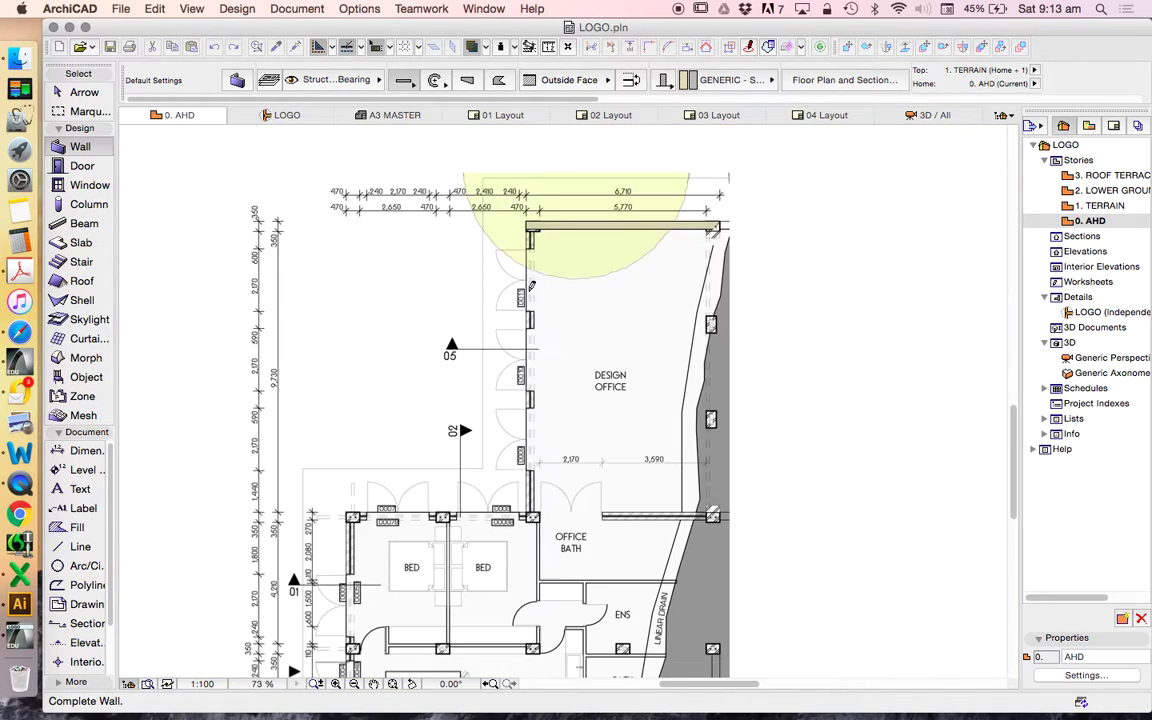
{"action": "scroll", "coordinate": [516, 440], "scroll_direction": "up", "scroll_amount": 11}
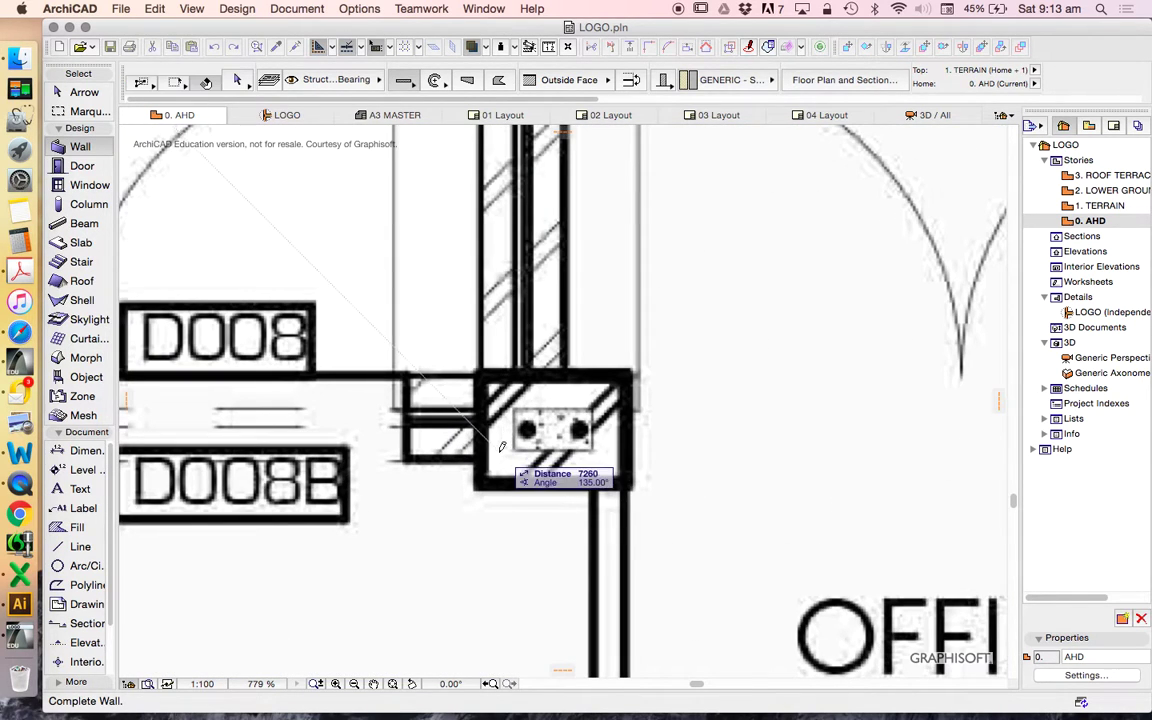
{"action": "scroll", "coordinate": [494, 364], "scroll_direction": "down", "scroll_amount": 9}
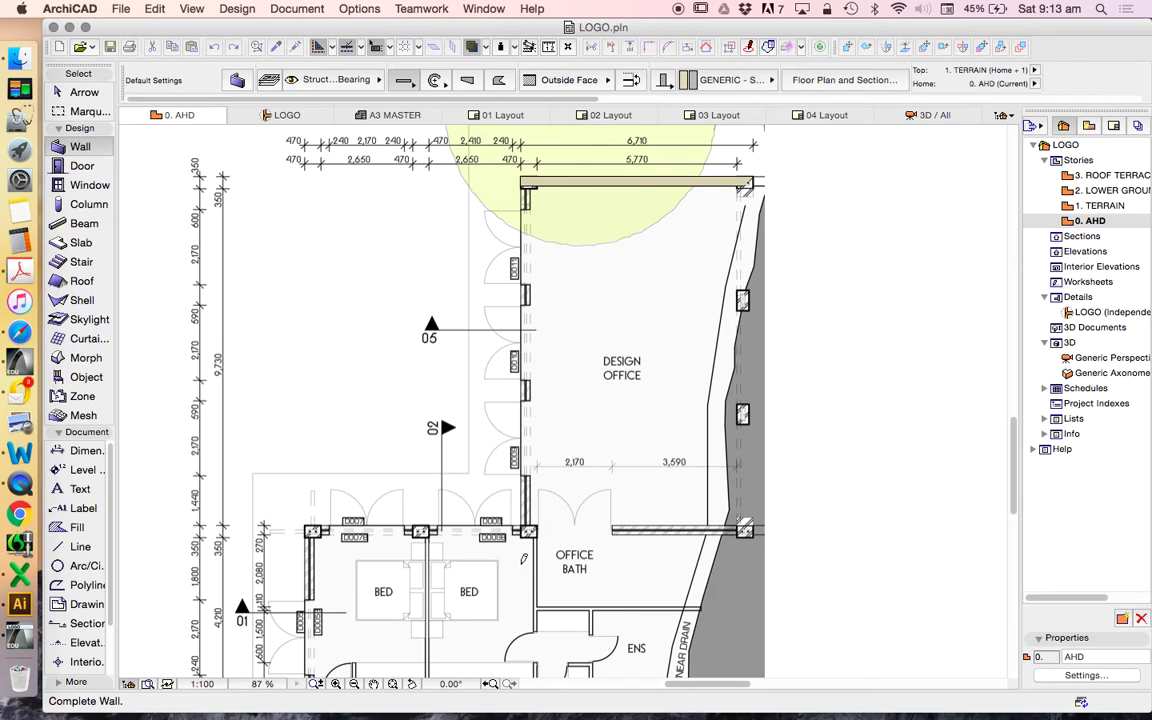
{"action": "scroll", "coordinate": [519, 533], "scroll_direction": "up", "scroll_amount": 10}
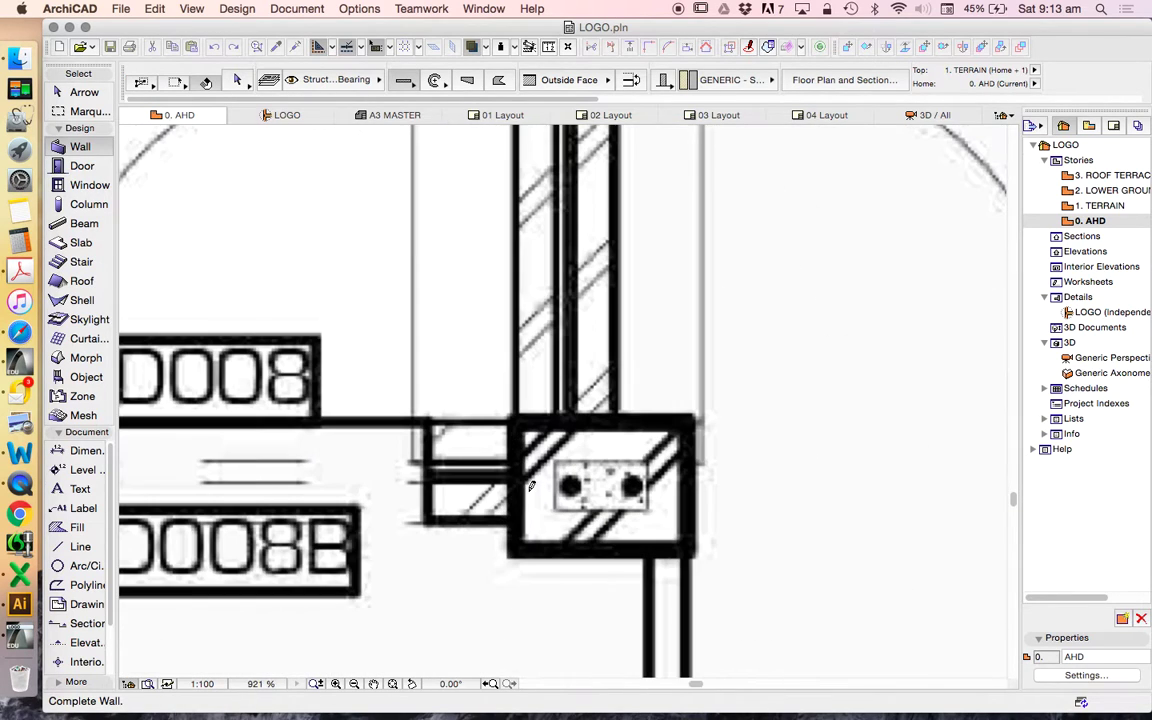
{"action": "left_click", "coordinate": [491, 412]}
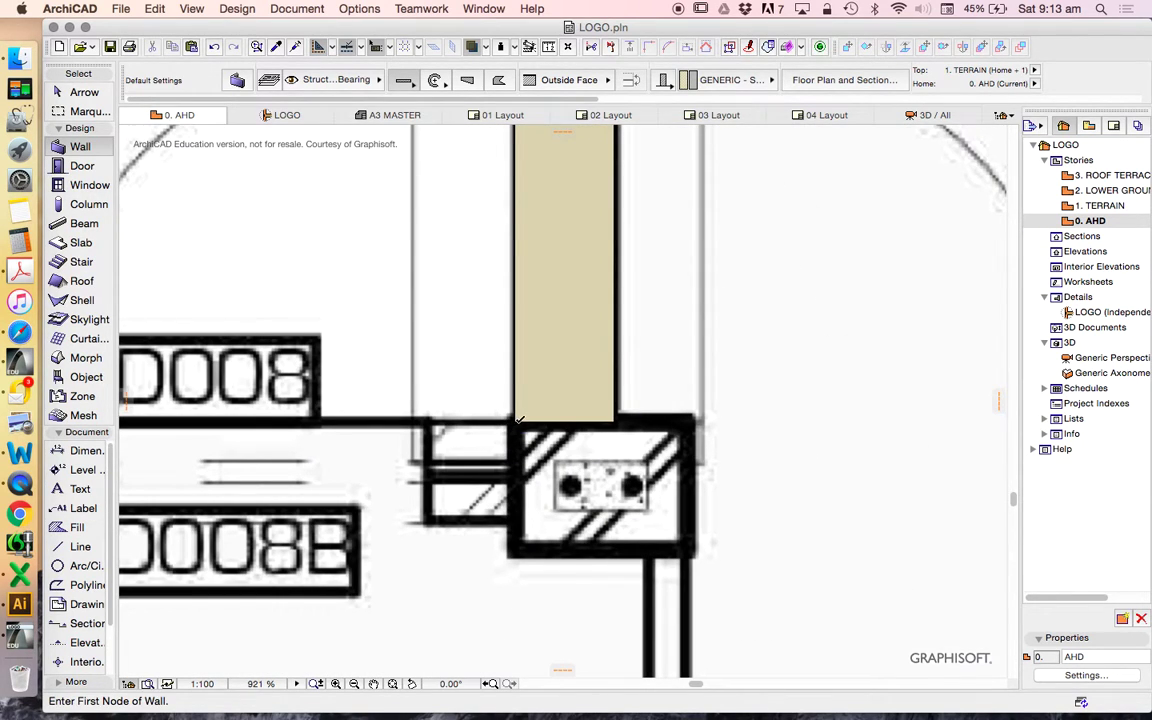
Draw the bedrooms' upper outer wall, about 6,240 mm long, from the D008 column to the far bedroom corner column
{"action": "scroll", "coordinate": [690, 407], "scroll_direction": "down", "scroll_amount": 3}
{"action": "scroll", "coordinate": [690, 407], "scroll_direction": "down", "scroll_amount": 8}
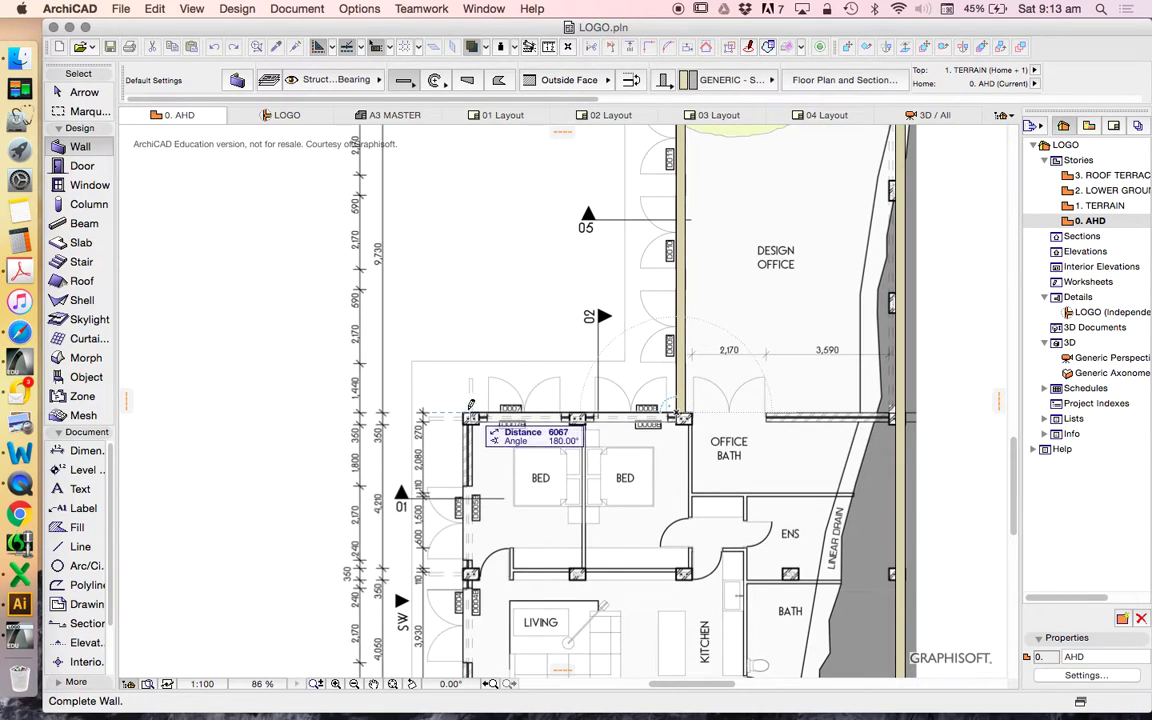
{"action": "scroll", "coordinate": [459, 412], "scroll_direction": "up", "scroll_amount": 10}
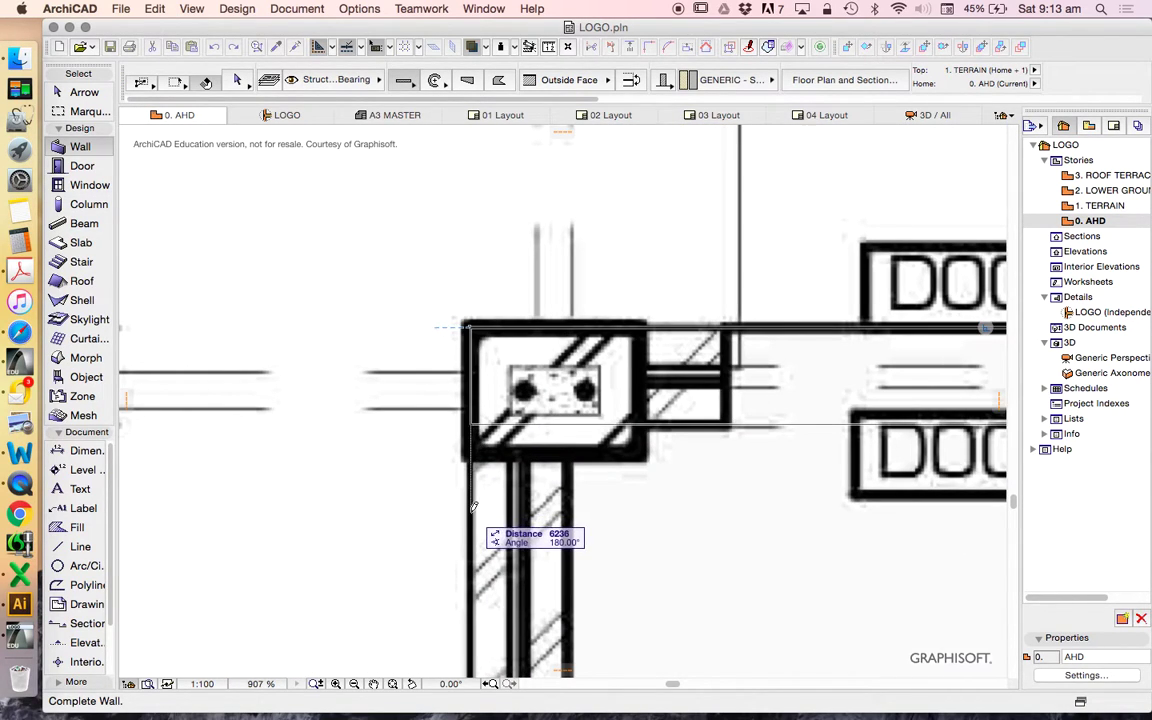
{"action": "left_click", "coordinate": [465, 393]}
Draw the outer wall down past the bedroom and living room, and the lower outer wall to the stair corner, closing the perimeter
{"action": "left_click", "coordinate": [470, 291]}
{"action": "scroll", "coordinate": [470, 285], "scroll_direction": "down", "scroll_amount": 10}
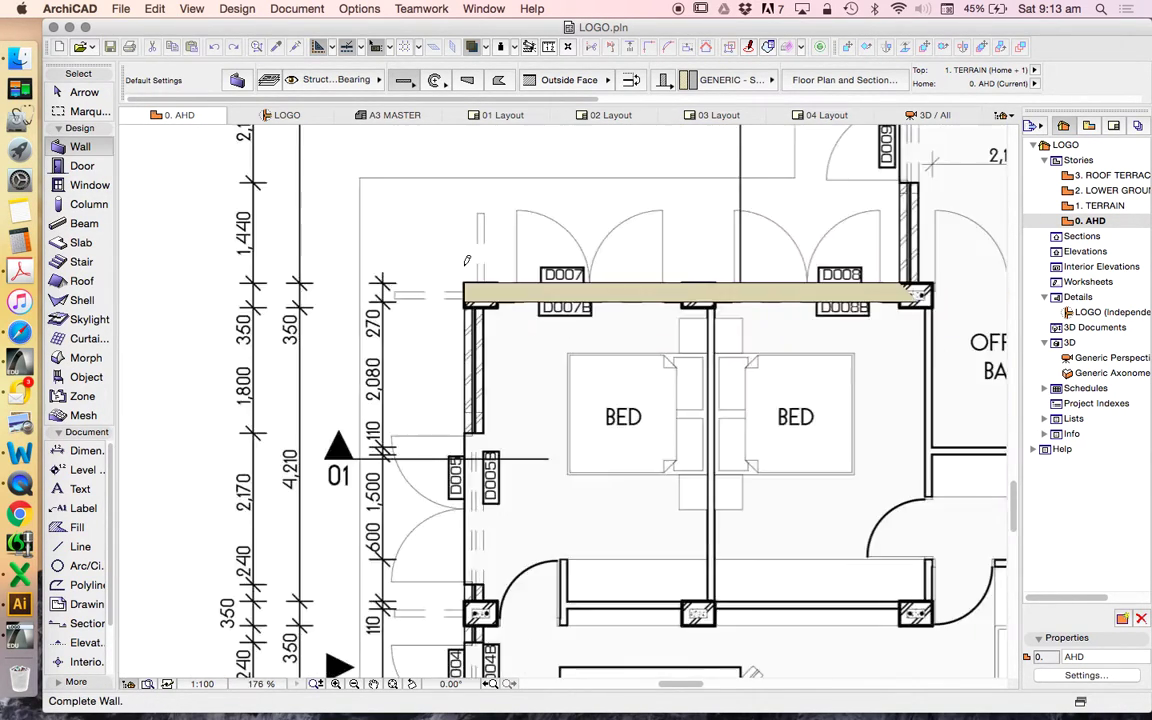
{"action": "scroll", "coordinate": [469, 256], "scroll_direction": "down", "scroll_amount": 3}
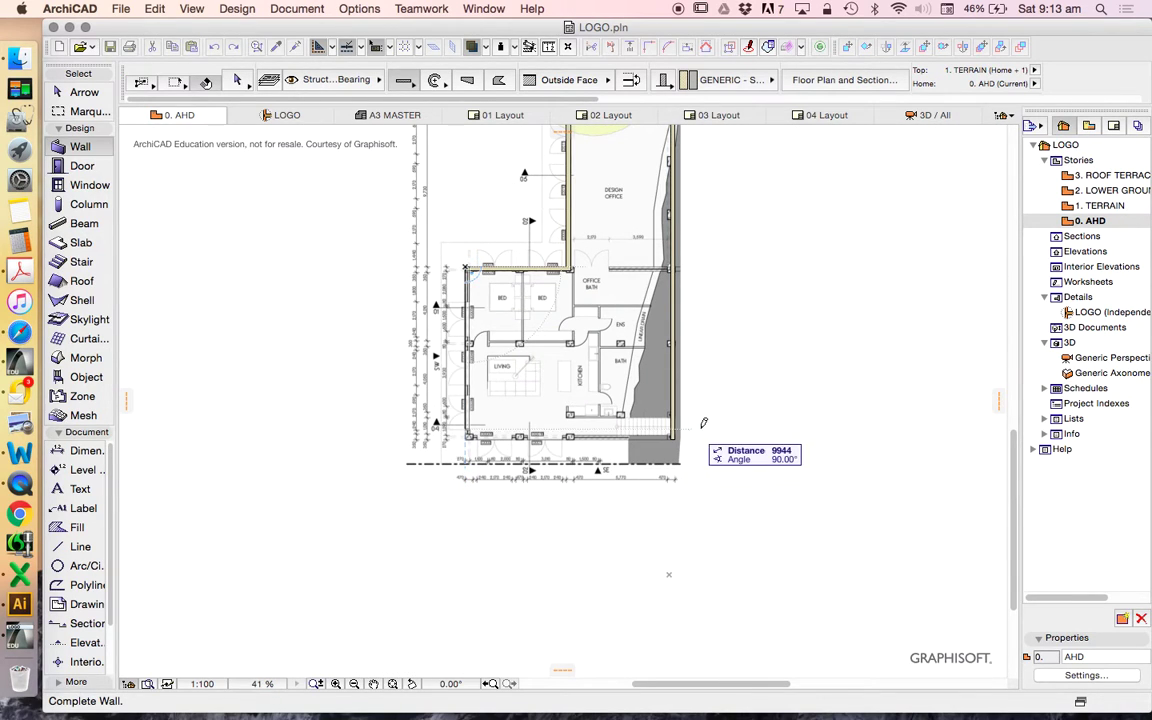
{"action": "left_click", "coordinate": [471, 436]}
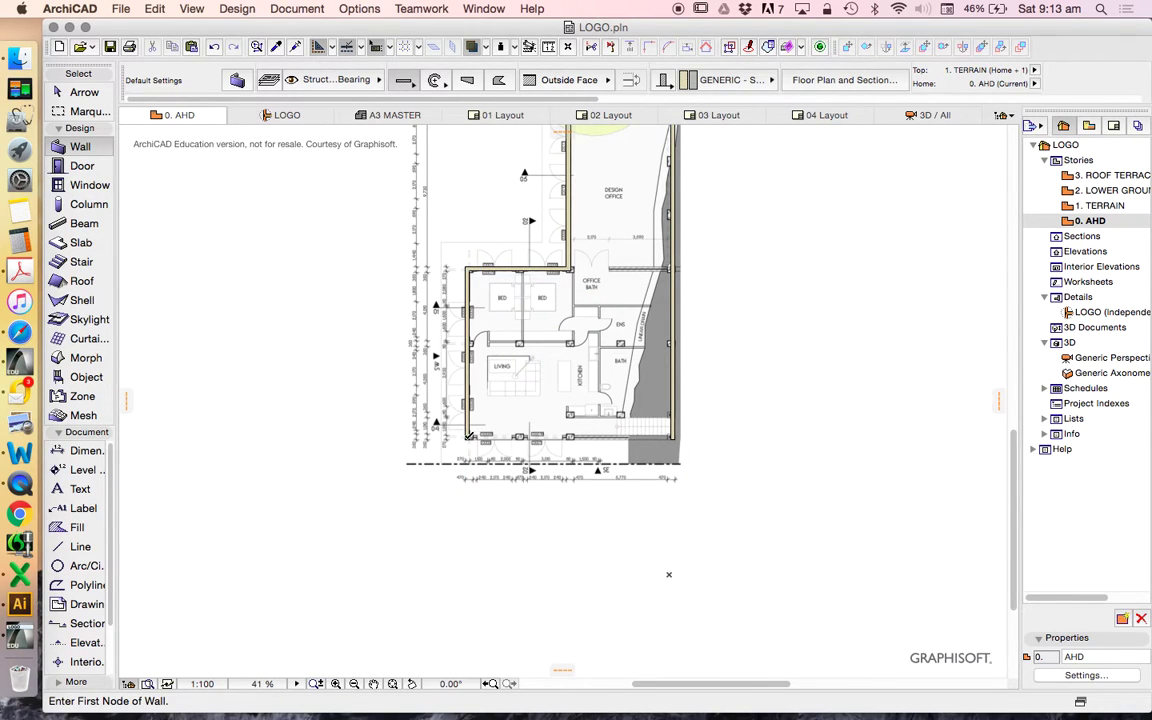
{"action": "left_click", "coordinate": [470, 436]}
{"action": "left_click", "coordinate": [678, 432]}
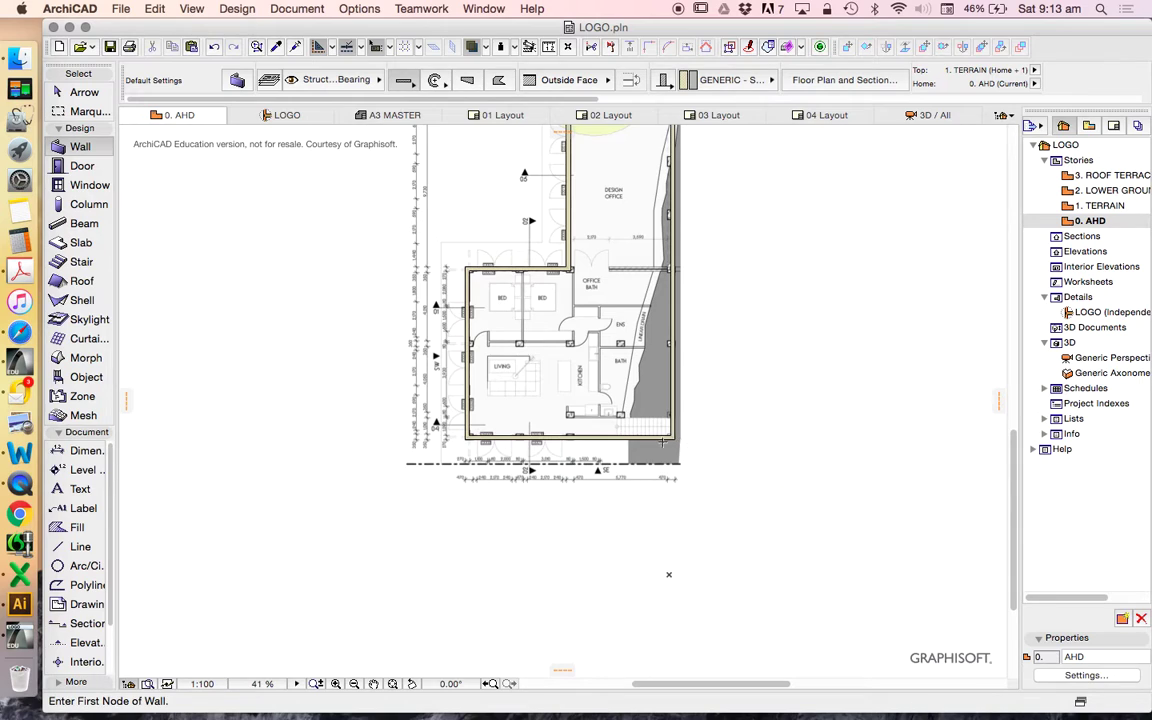
Select the plan image together with all traced walls on the AHD story and cut them to the clipboard
{"action": "scroll", "coordinate": [575, 320], "scroll_direction": "up", "scroll_amount": 5}
{"action": "scroll", "coordinate": [575, 320], "scroll_direction": "down", "scroll_amount": 5}
{"action": "scroll", "coordinate": [575, 320], "scroll_direction": "up", "scroll_amount": 3}
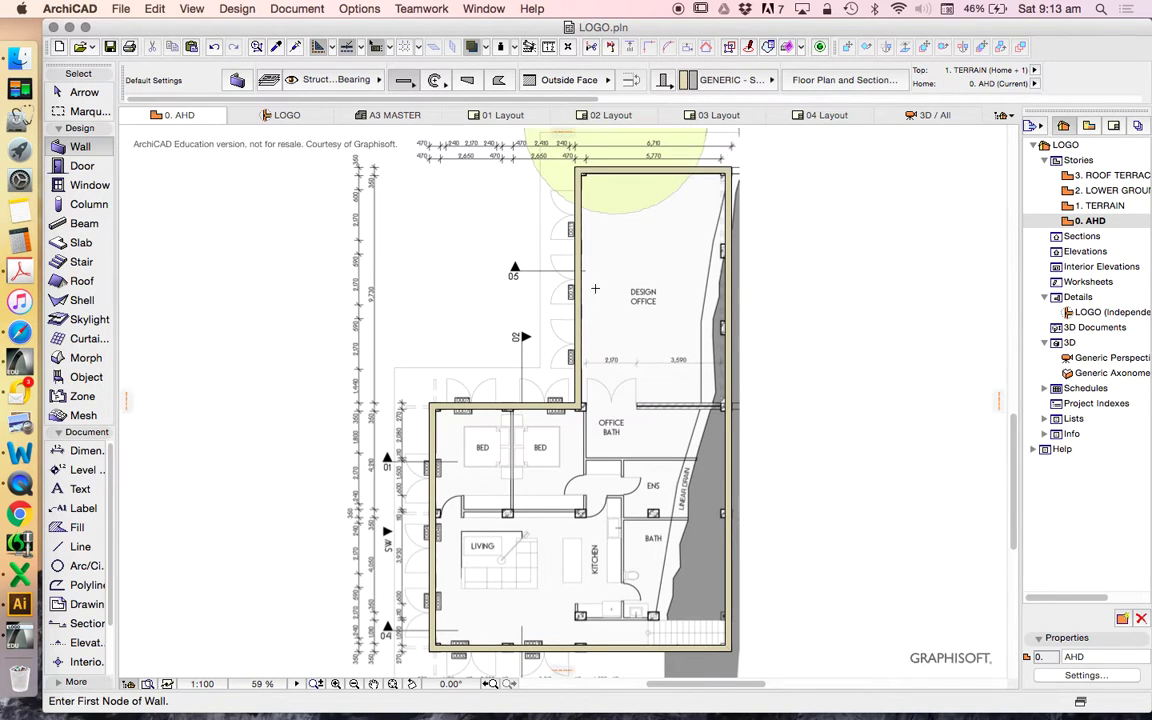
{"action": "scroll", "coordinate": [603, 233], "scroll_direction": "down", "scroll_amount": 2}
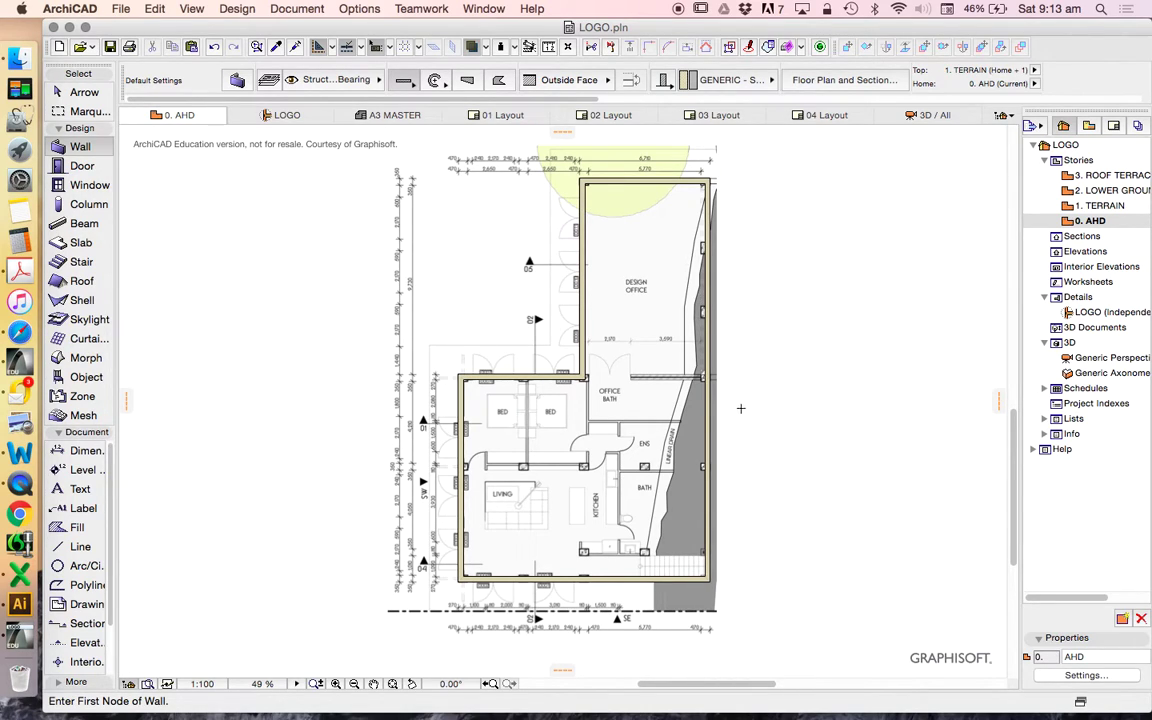
{"action": "scroll", "coordinate": [741, 408], "scroll_direction": "down", "scroll_amount": 1}
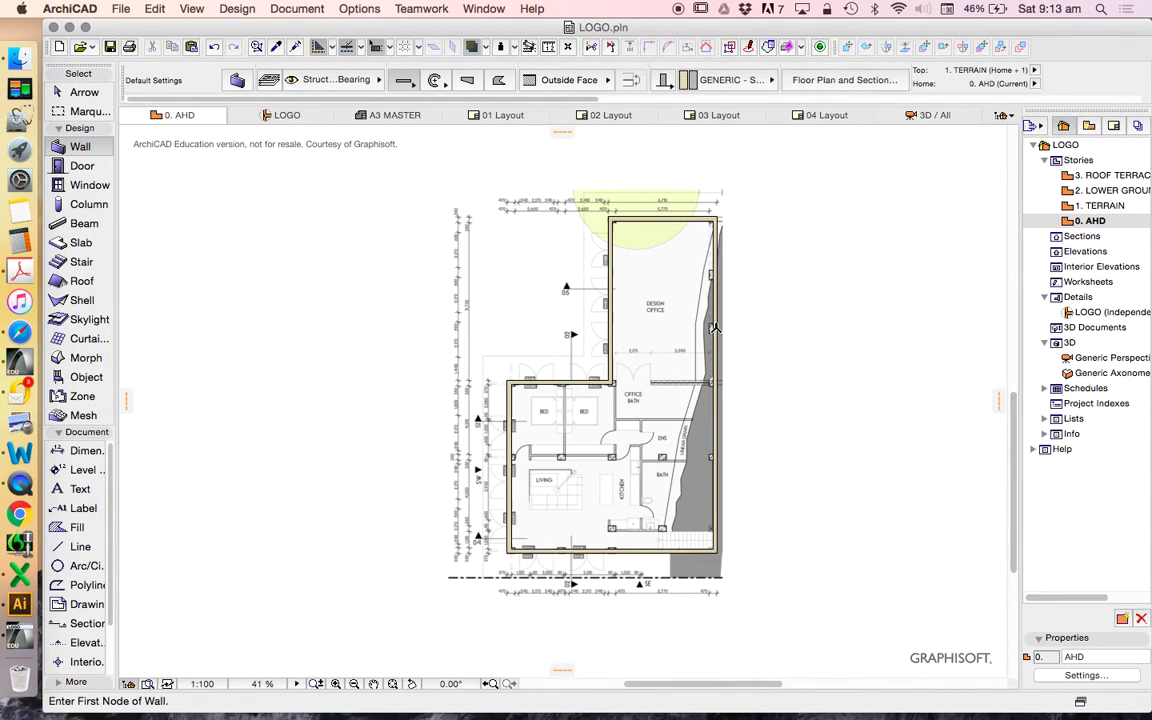
{"action": "left_click", "coordinate": [100, 93]}
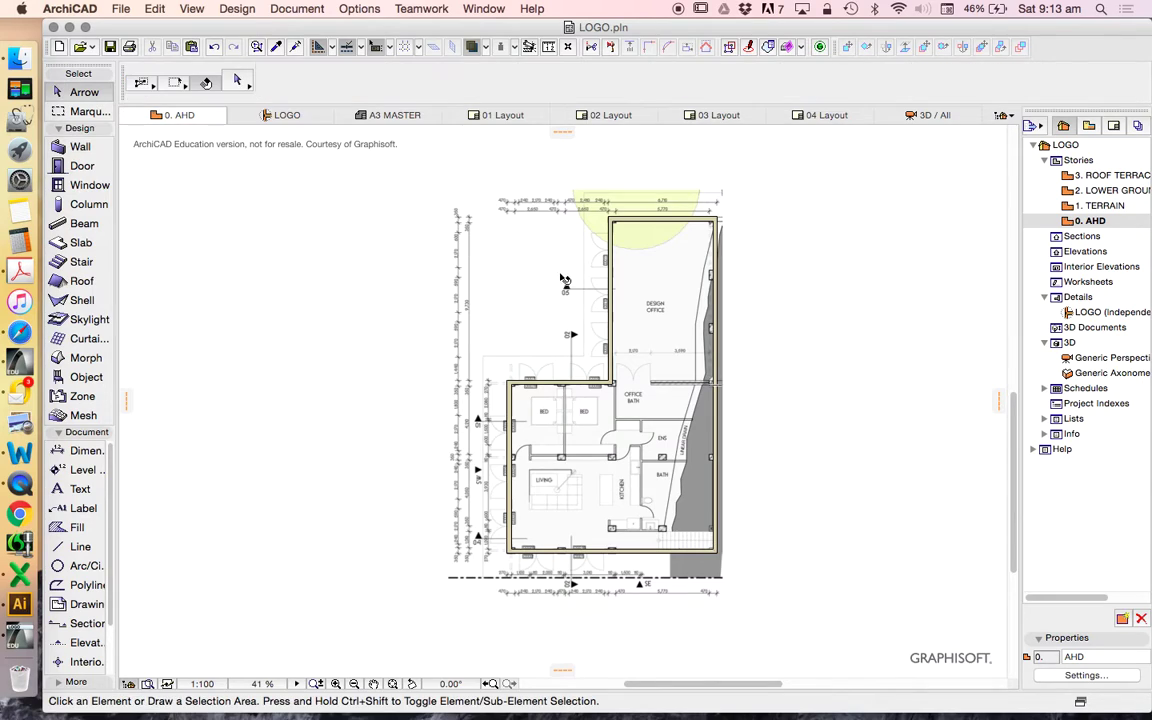
{"action": "left_click", "coordinate": [572, 285]}
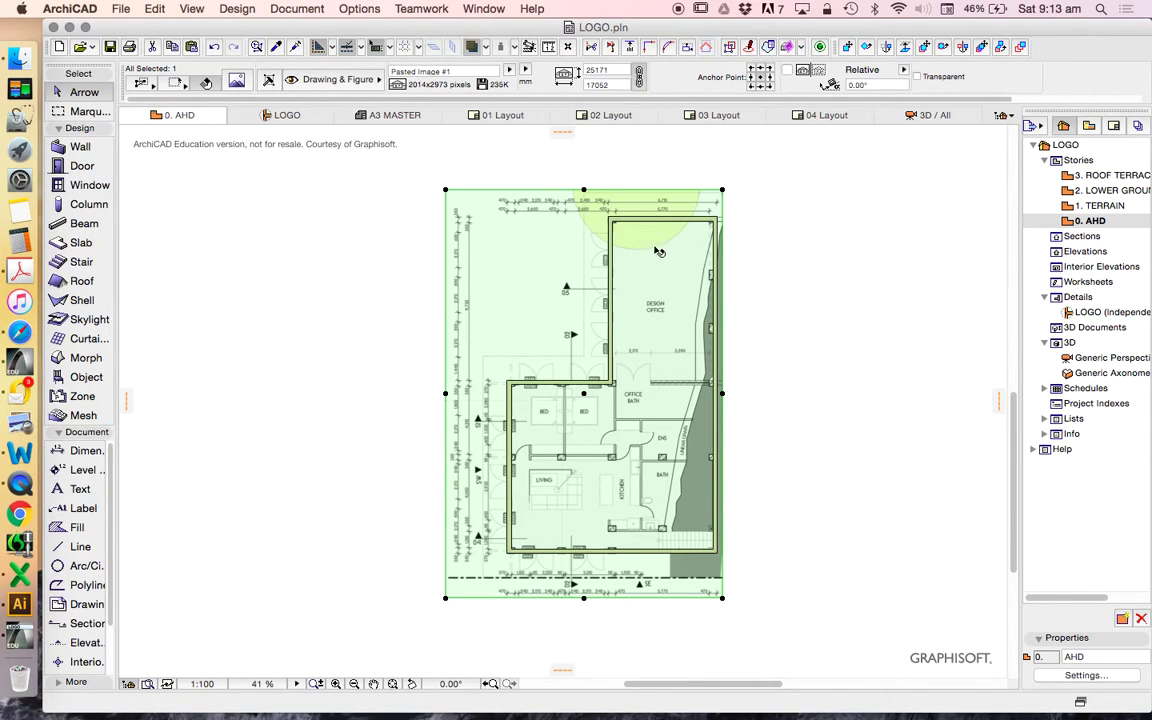
{"action": "key", "text": "Escape"}
{"action": "left_click", "coordinate": [389, 167]}
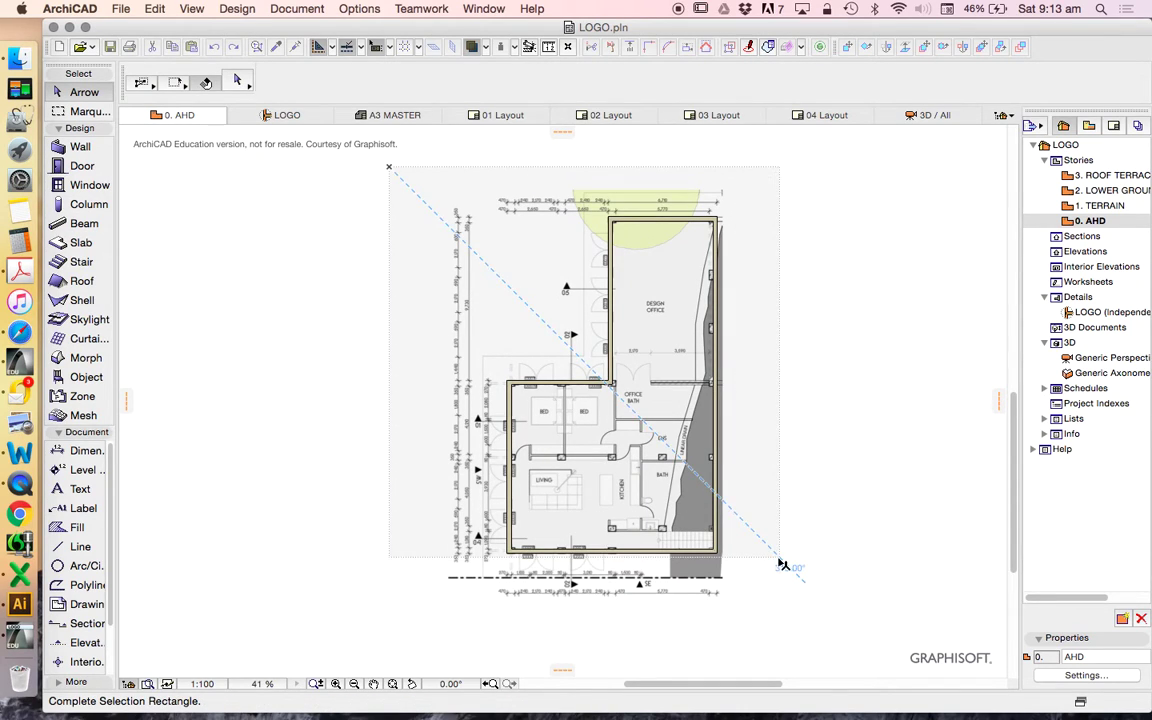
{"action": "left_click", "coordinate": [798, 620]}
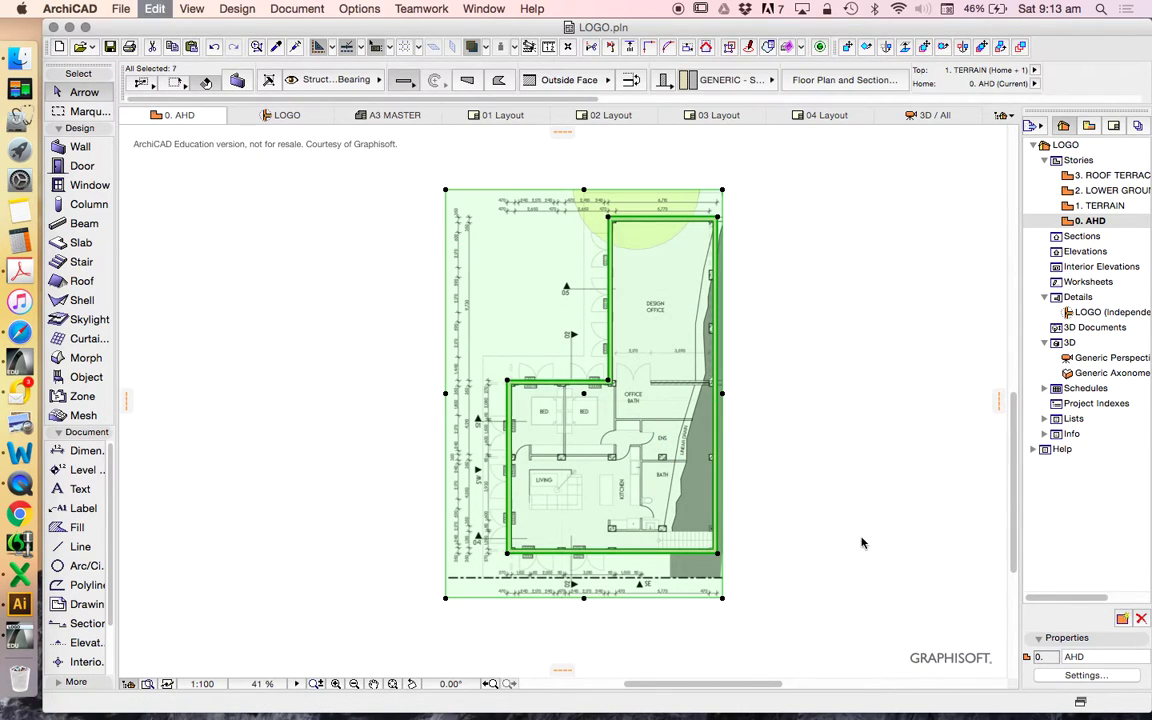
{"action": "key", "text": "Delete"}
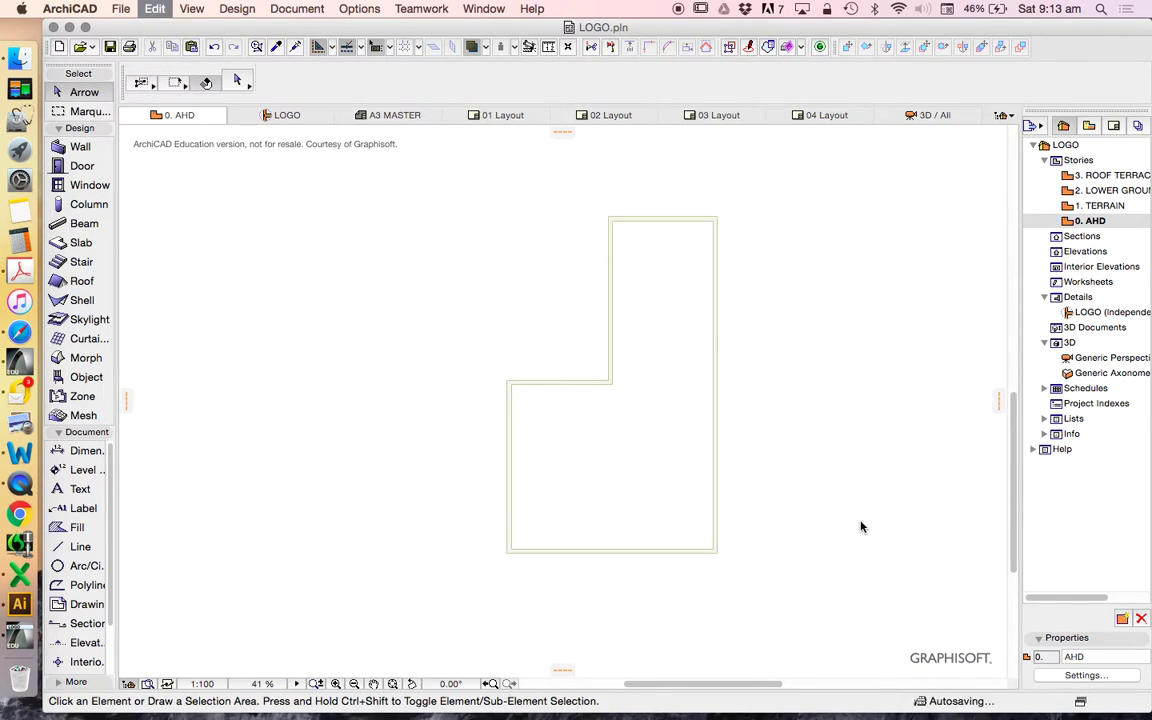
Open the LOWER GROUND FLOOR story and paste the cut walls and plan image there
{"action": "double_click", "coordinate": [1100, 190]}
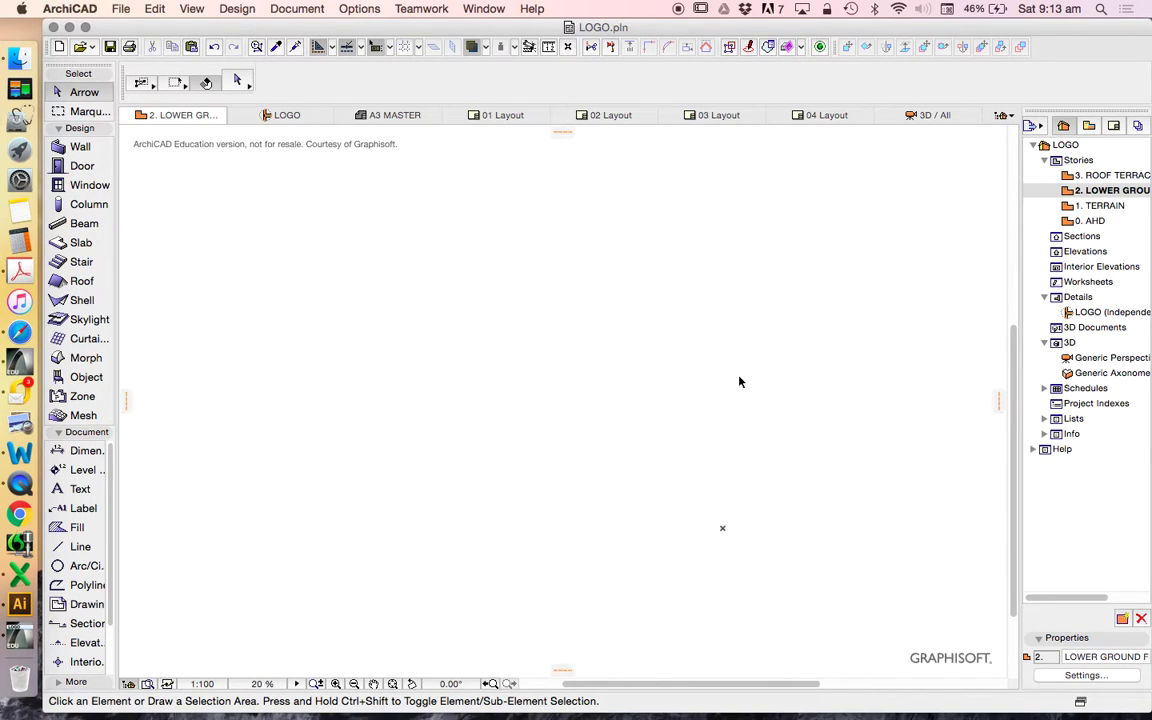
{"action": "key", "text": "super+v"}
{"action": "left_click", "coordinate": [609, 321]}
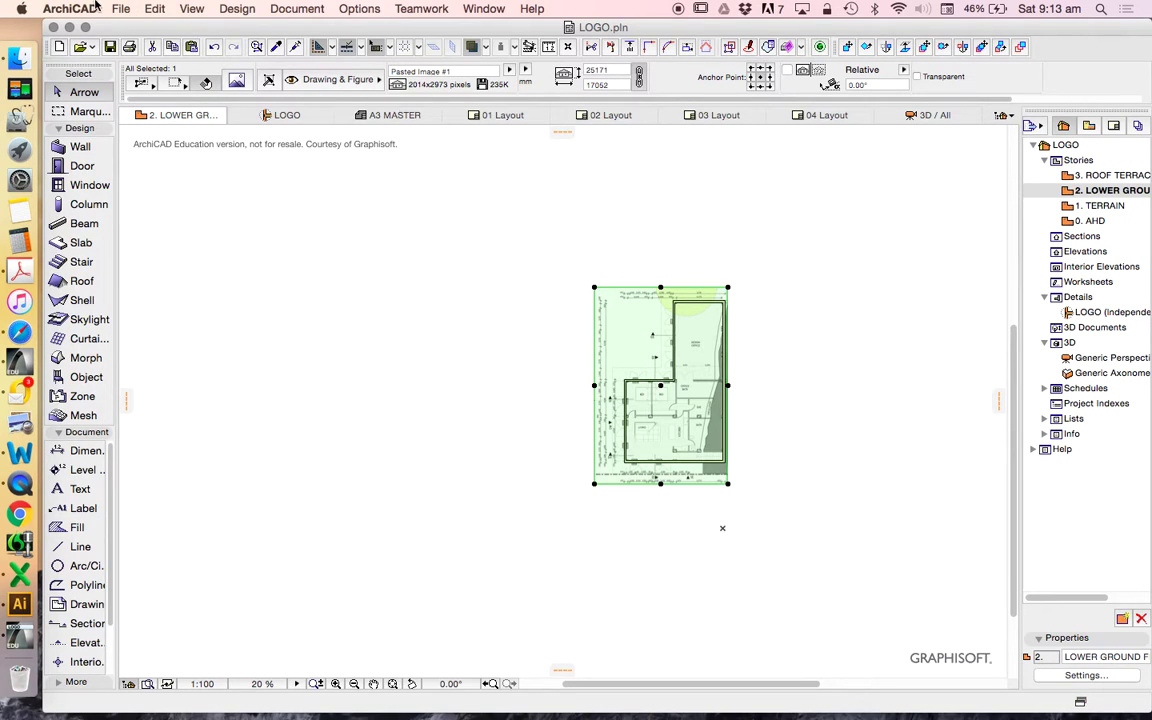
Copy only the plan image and paste it back onto the AHD story
{"action": "left_click", "coordinate": [158, 9]}
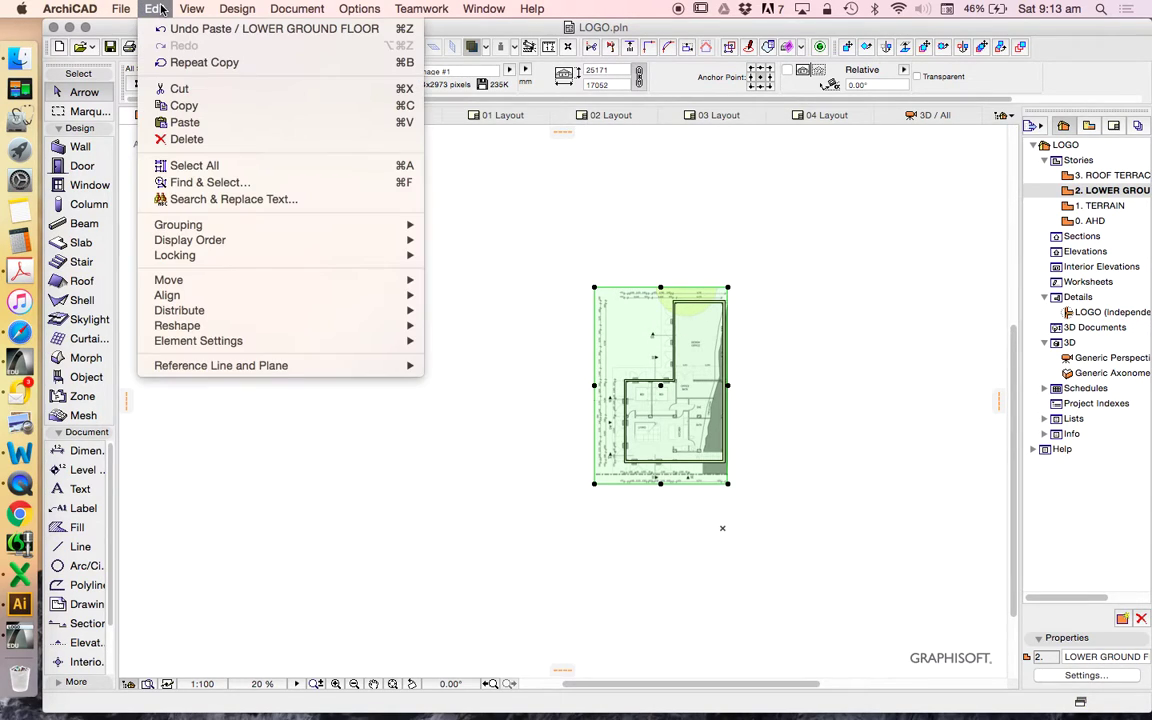
{"action": "left_click", "coordinate": [185, 108]}
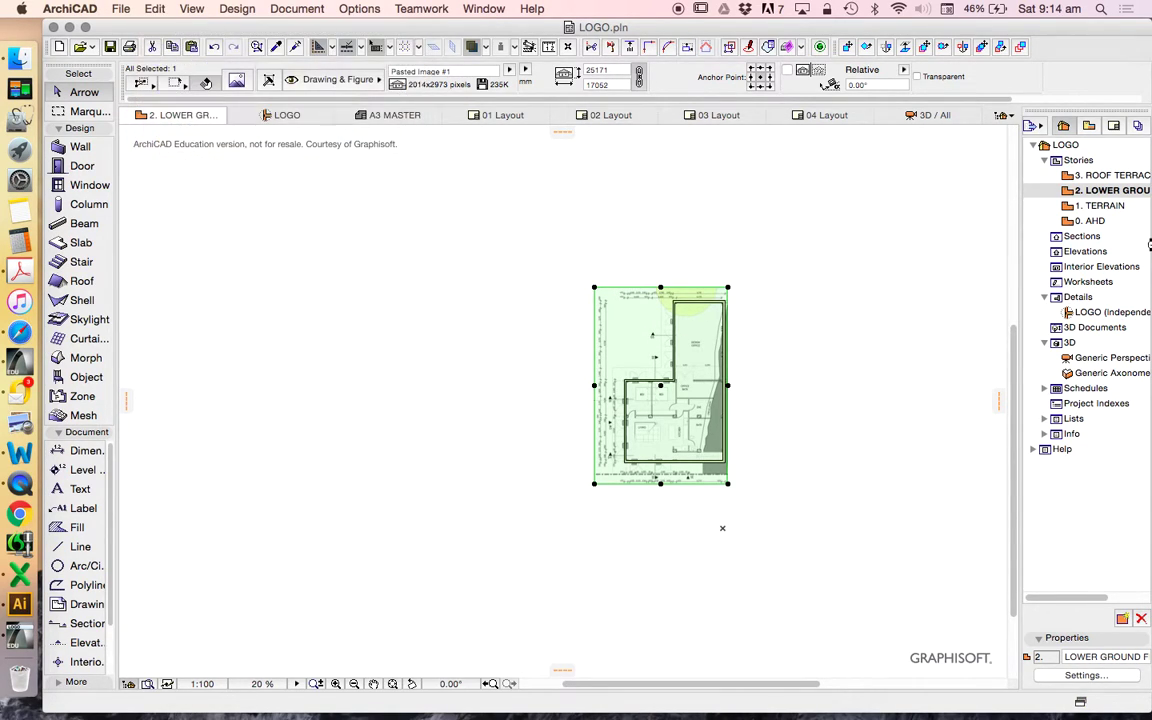
{"action": "double_click", "coordinate": [1093, 222]}
{"action": "right_click", "coordinate": [825, 182]}
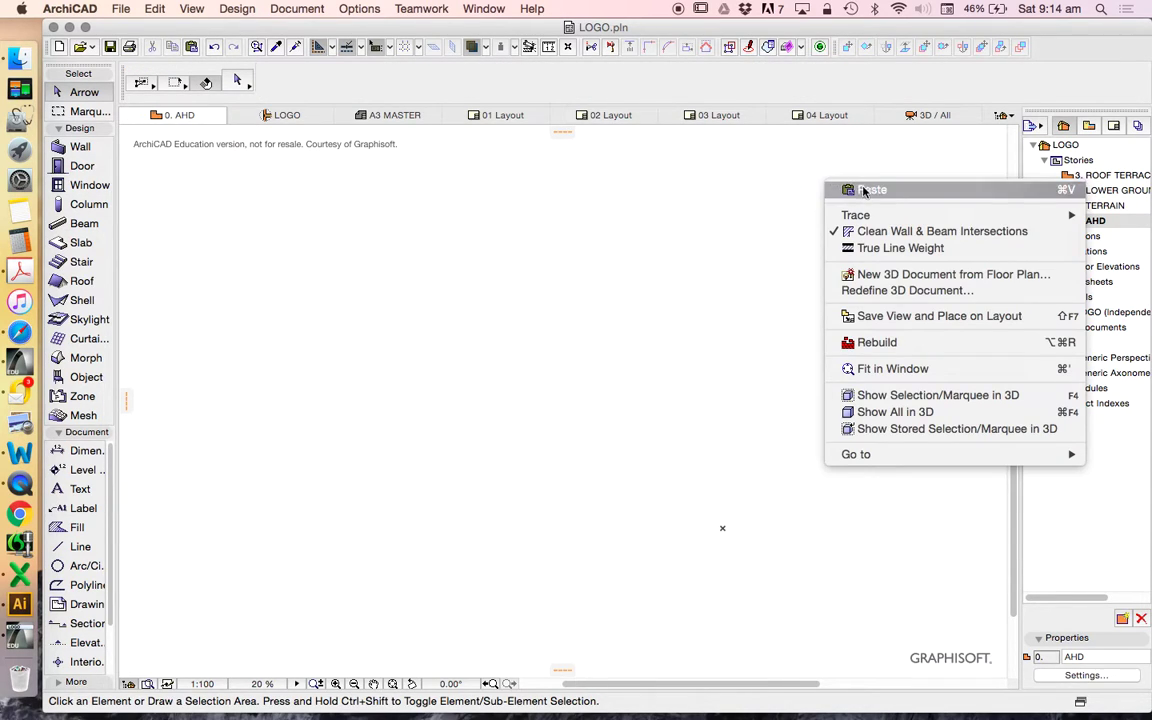
{"action": "left_click", "coordinate": [864, 191]}
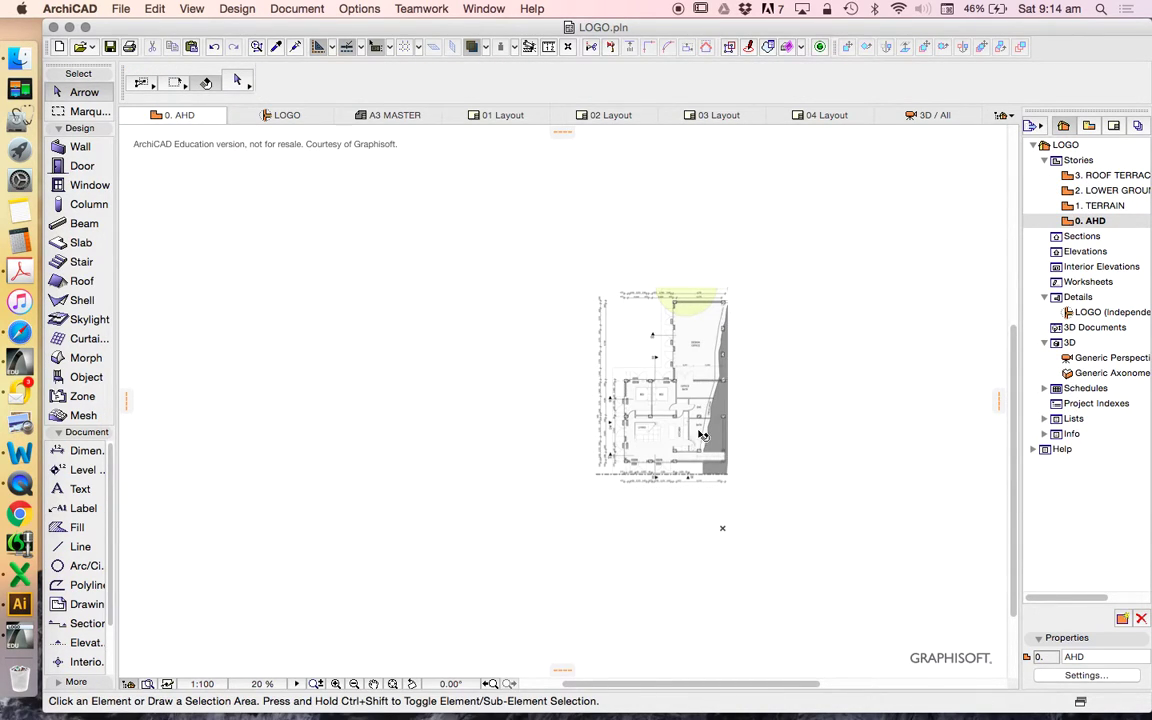
Return to the LOWER GROUND FLOOR story, select the traced walls with the plan image, and show the selection in 3D
{"action": "scroll", "coordinate": [703, 436], "scroll_direction": "up", "scroll_amount": 2}
{"action": "double_click", "coordinate": [1095, 190]}
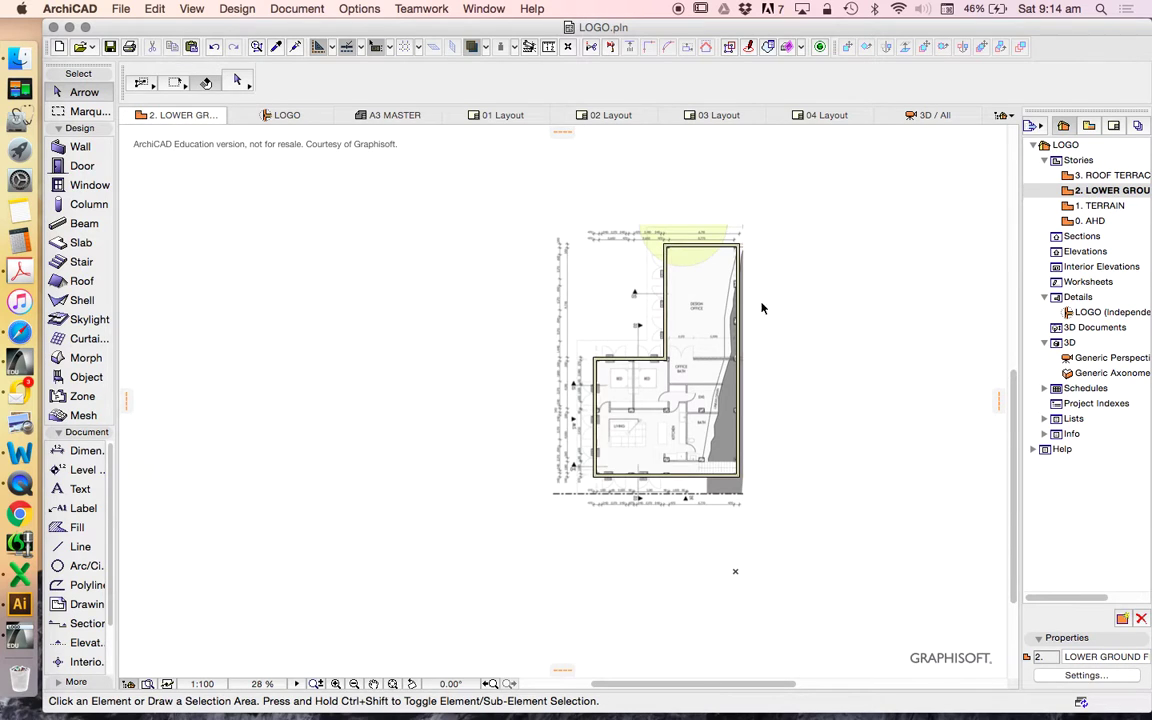
{"action": "scroll", "coordinate": [690, 380], "scroll_direction": "up", "scroll_amount": 3}
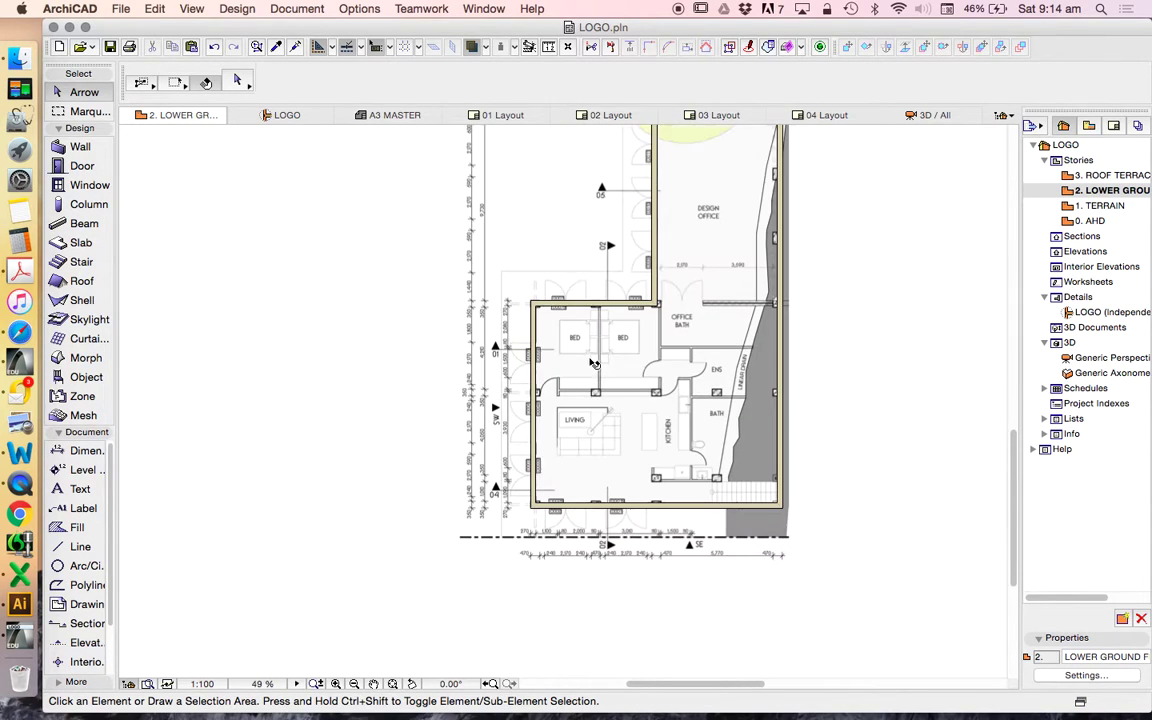
{"action": "scroll", "coordinate": [620, 375], "scroll_direction": "down", "scroll_amount": 3}
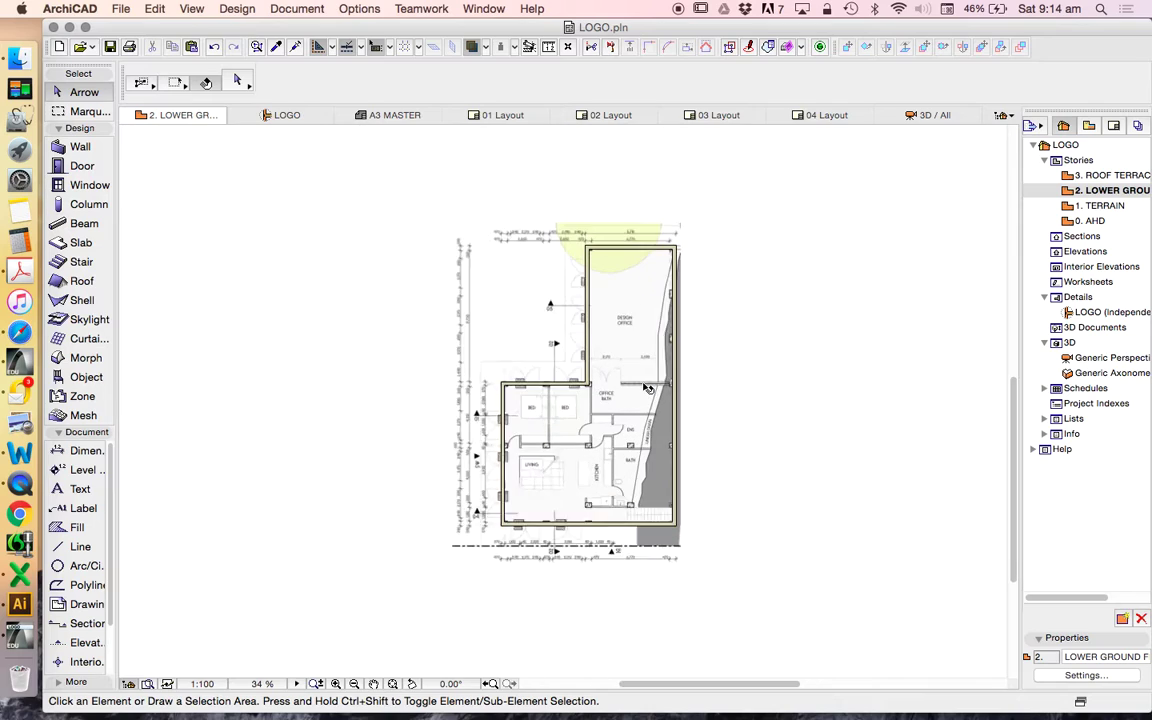
{"action": "scroll", "coordinate": [648, 388], "scroll_direction": "up", "scroll_amount": 1}
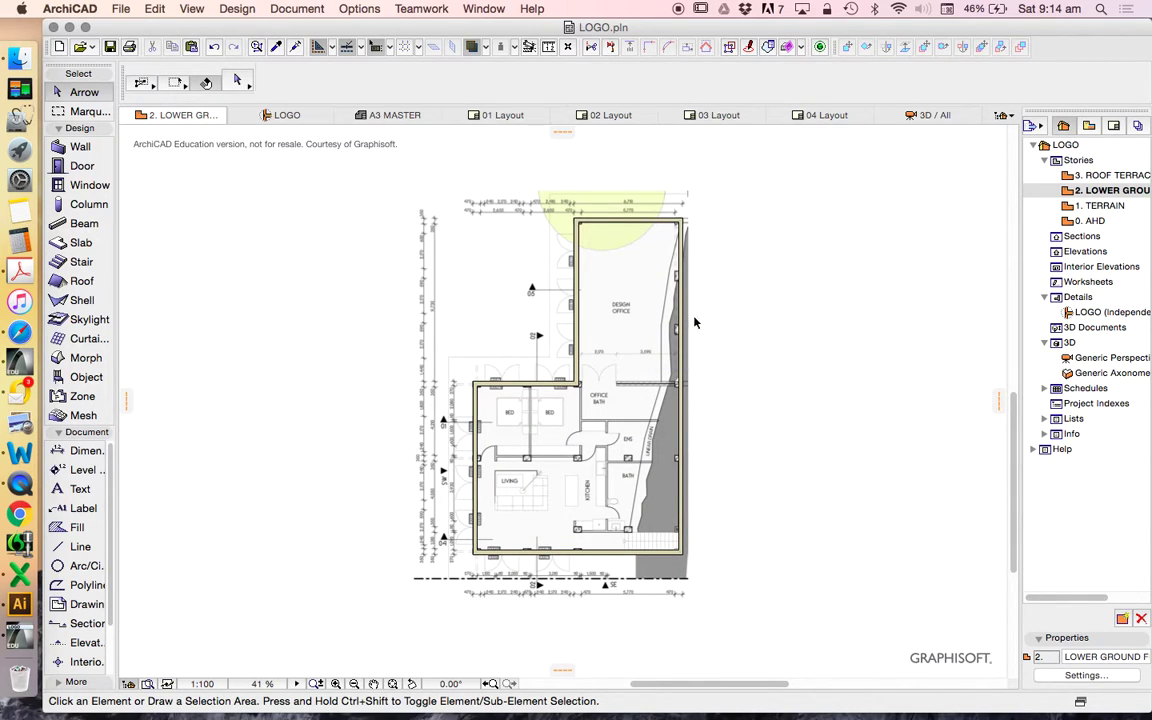
{"action": "left_click_drag", "start_coordinate": [342, 170], "coordinate": [856, 594]}
{"action": "right_click", "coordinate": [744, 173]}
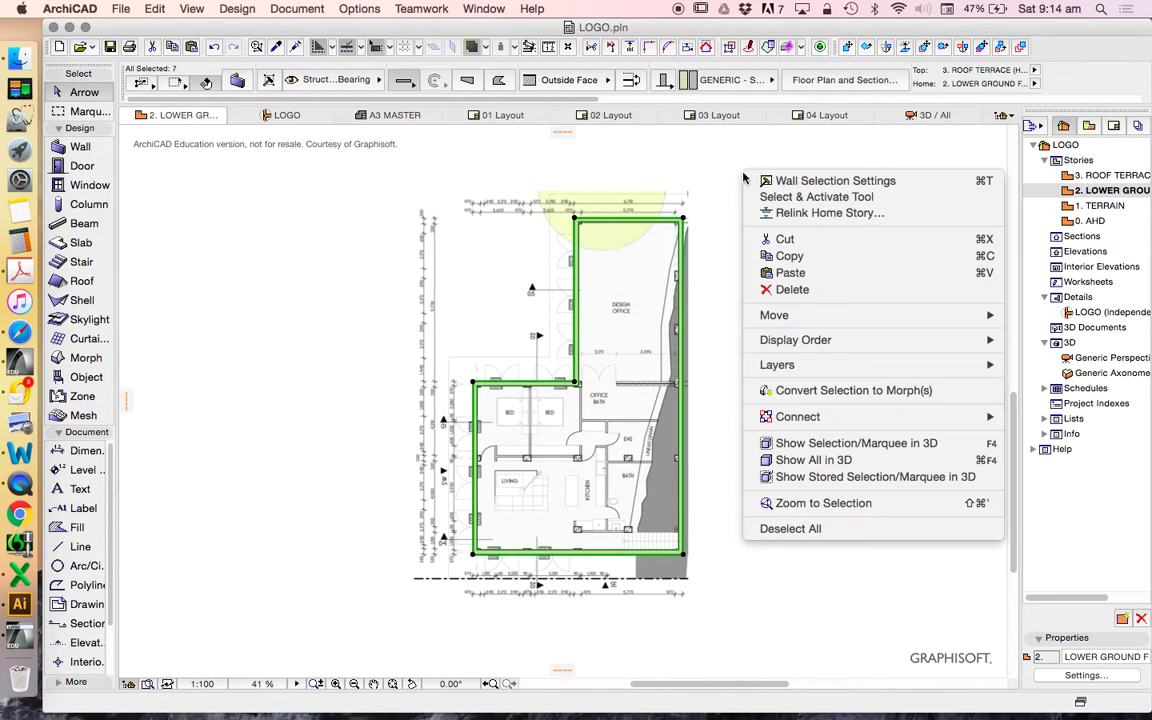
{"action": "left_click", "coordinate": [860, 448]}
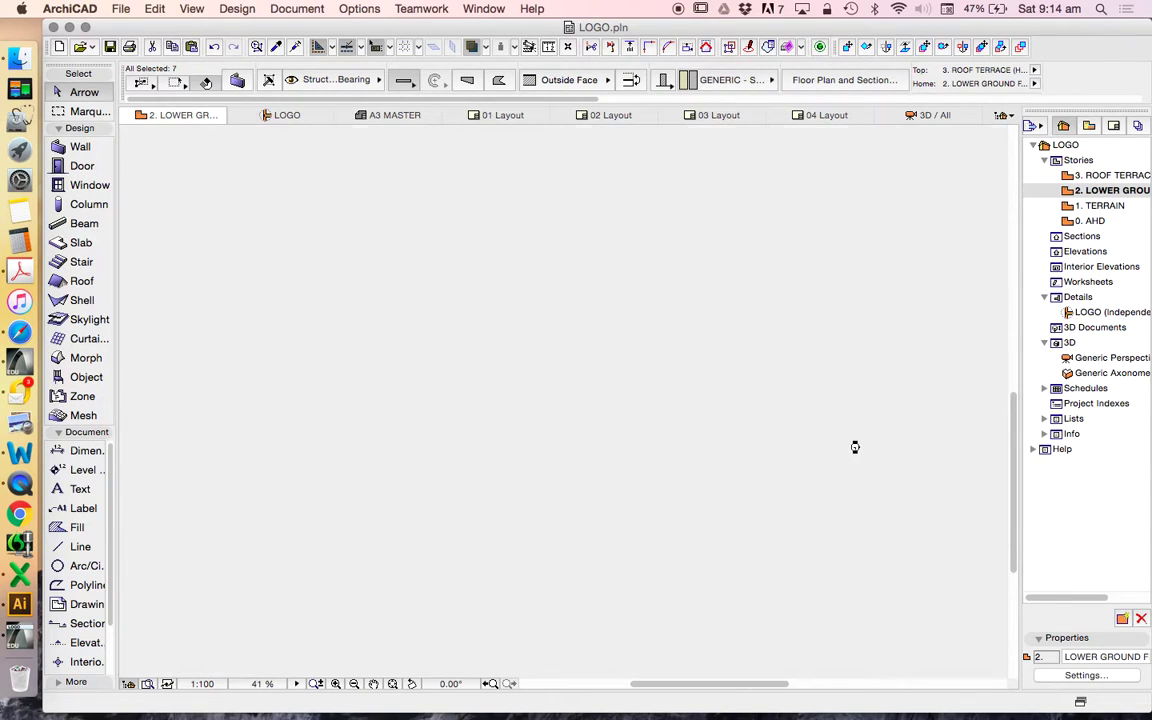